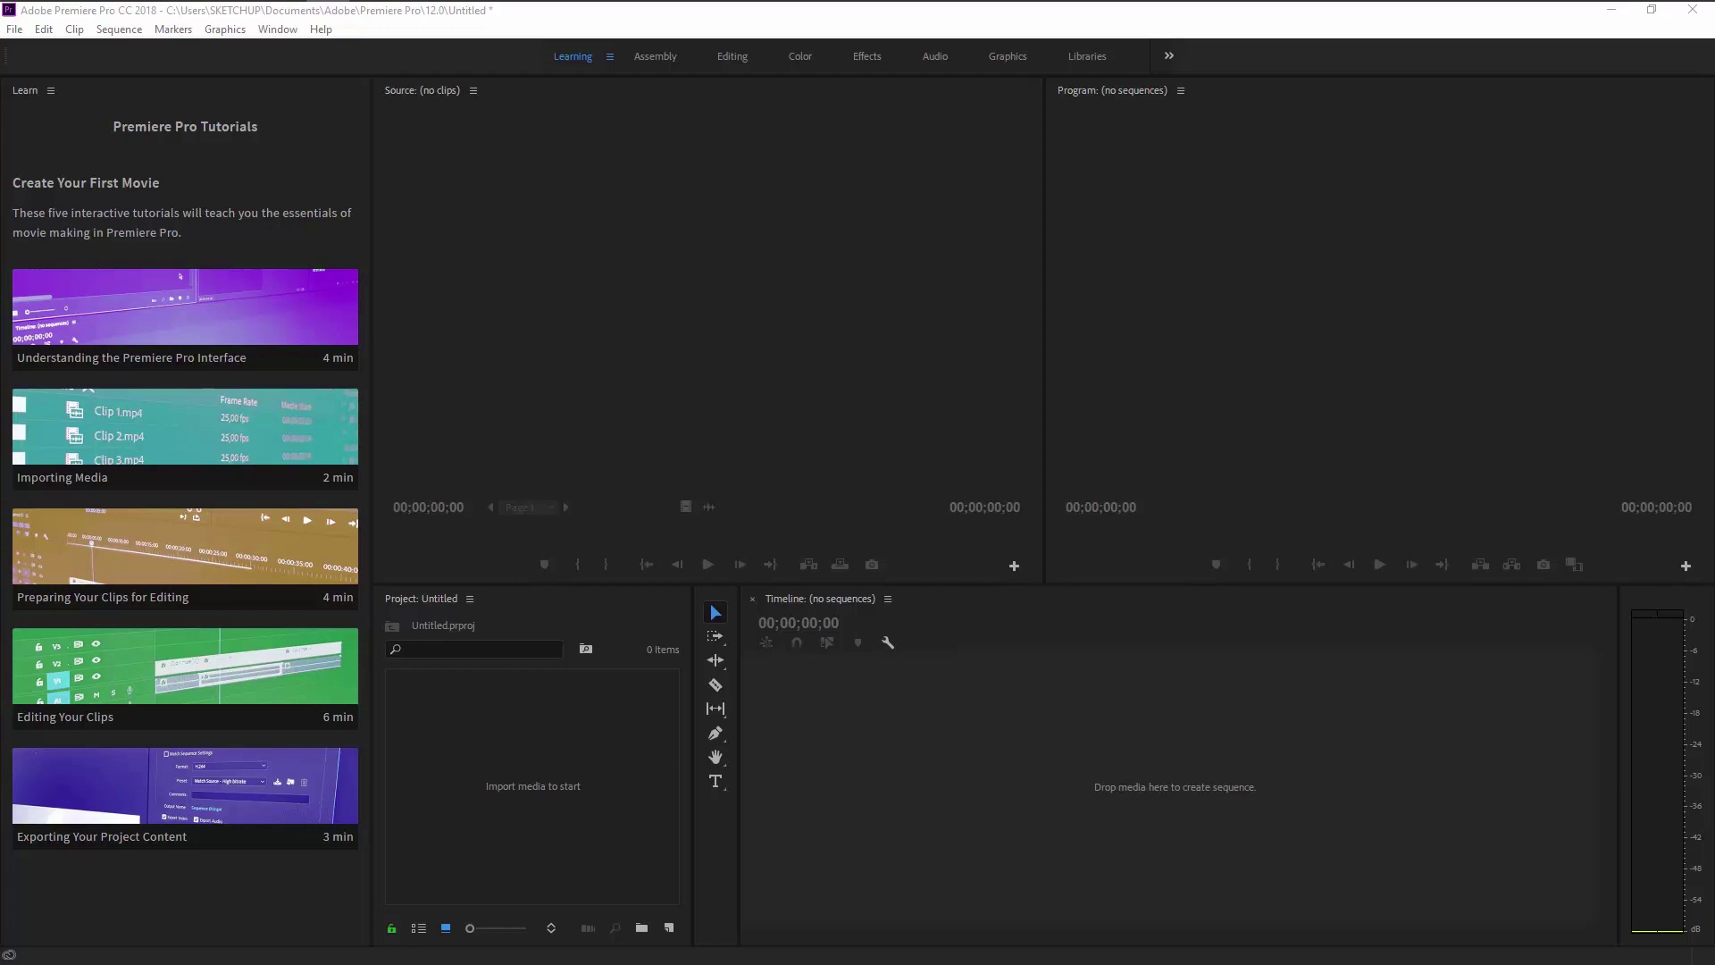
Step: Switch to the Graphics workspace and show My Templates in Essential Graphics after a look at Adobe Stock
left_click(1202, 835)
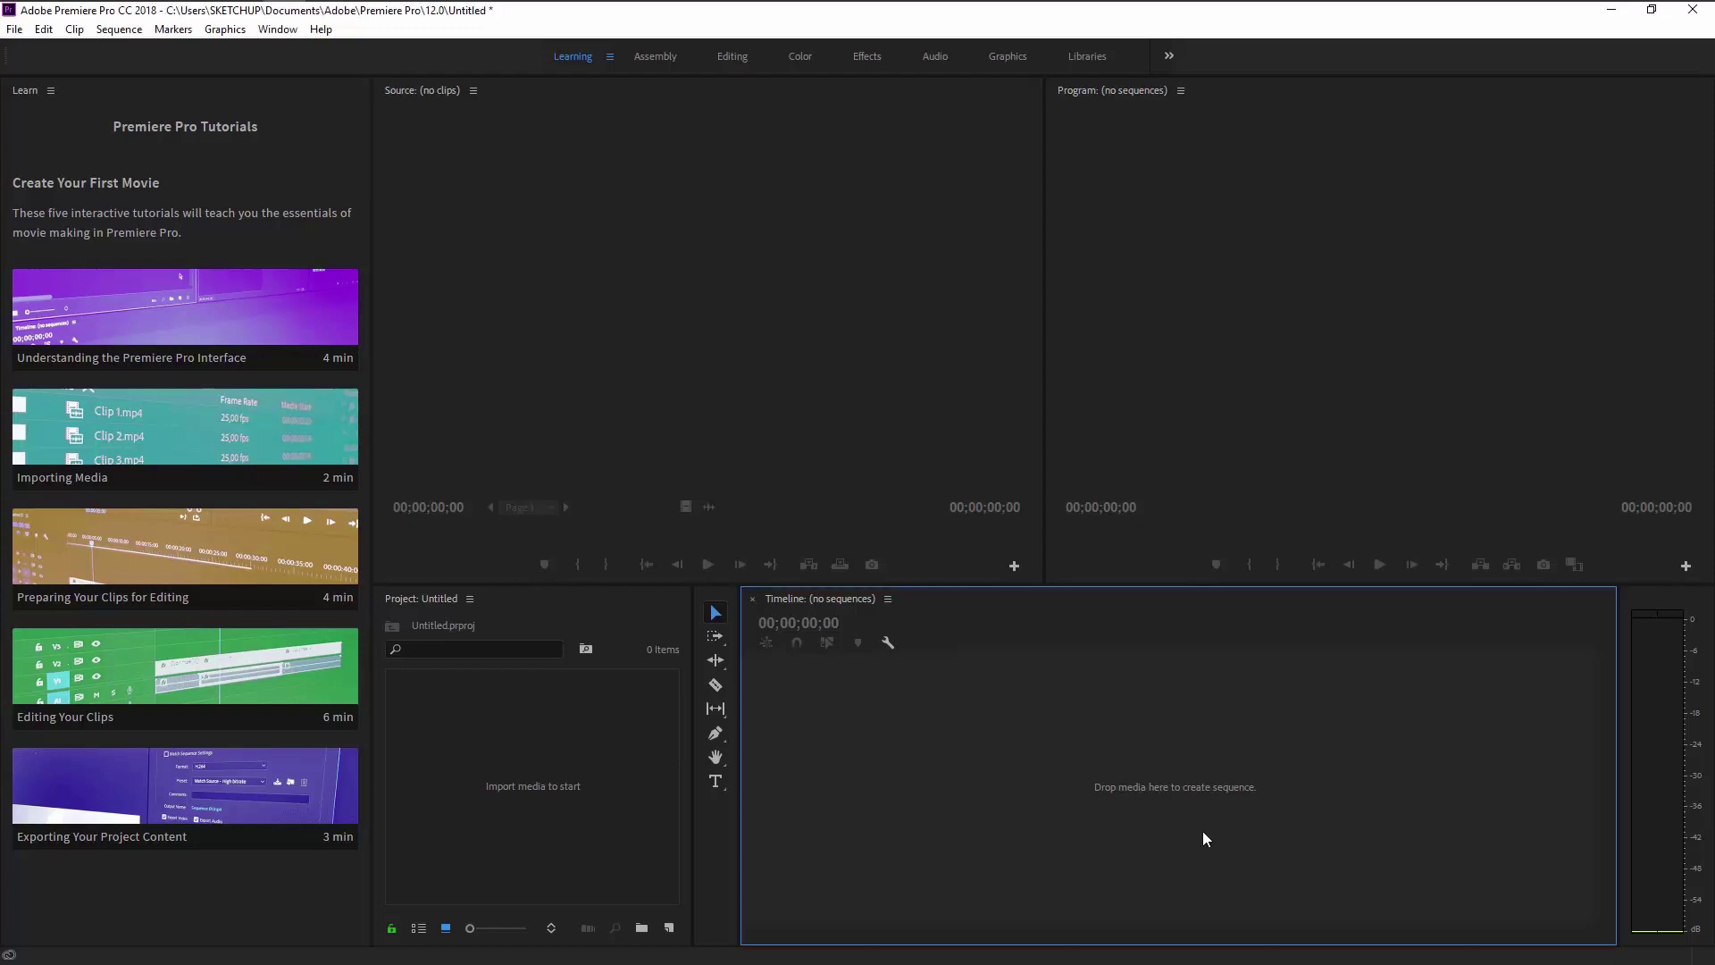
left_click(659, 161)
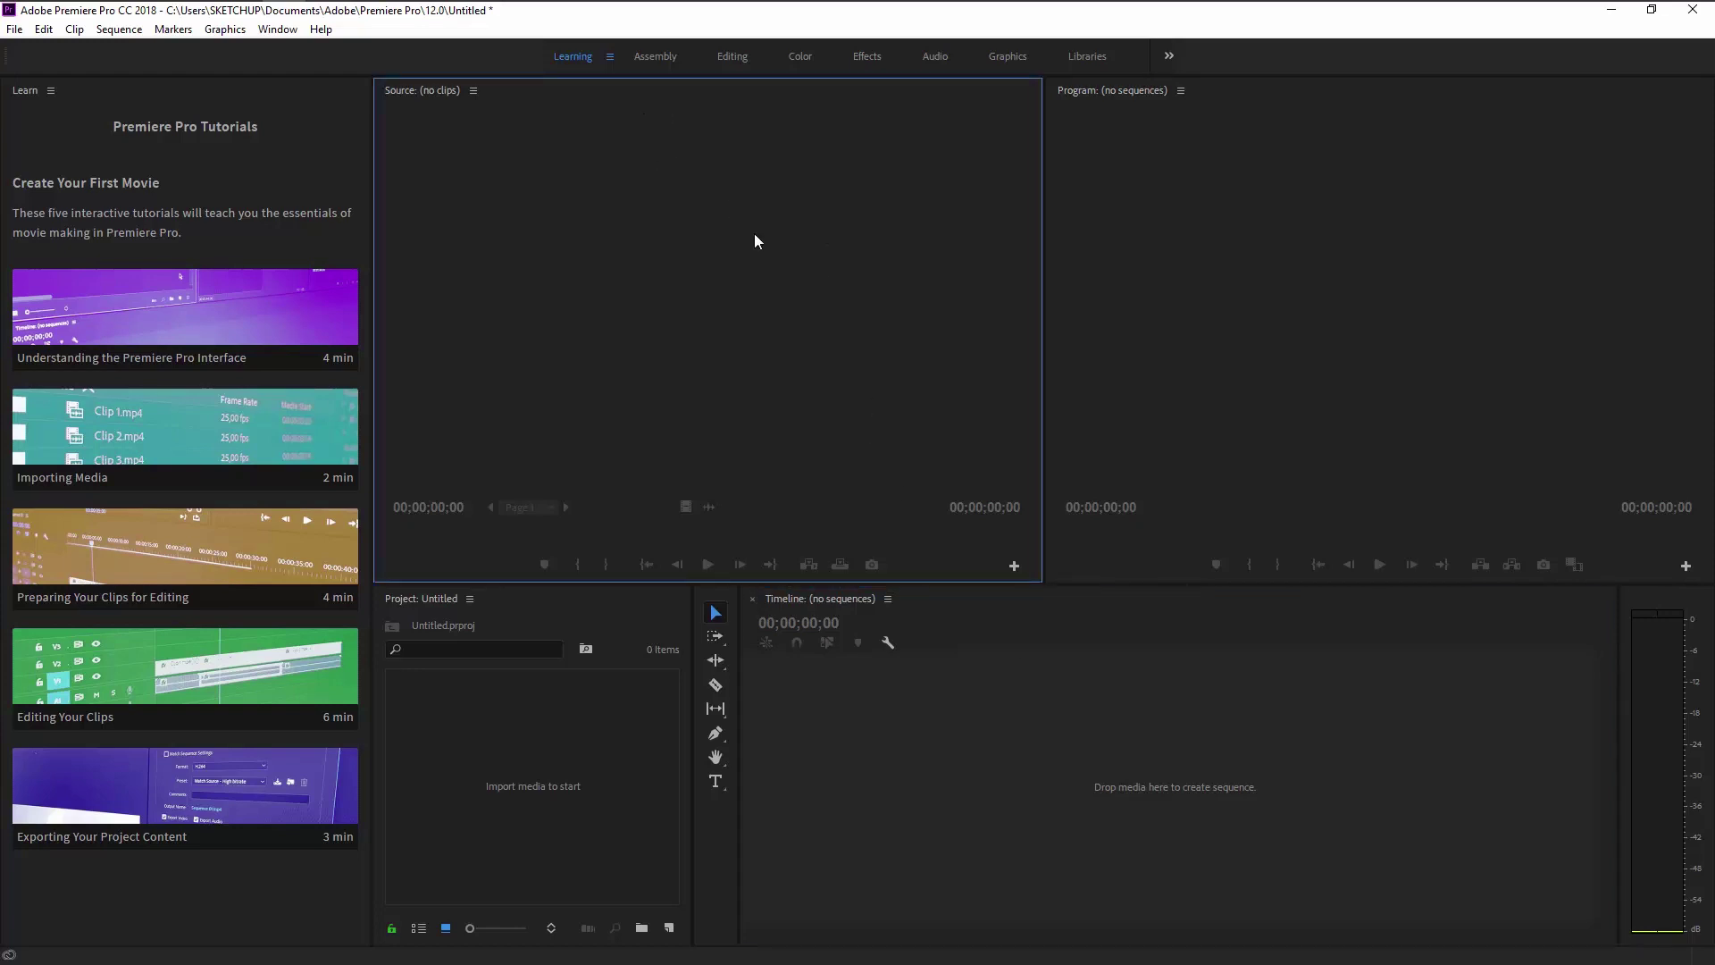
left_click(1010, 56)
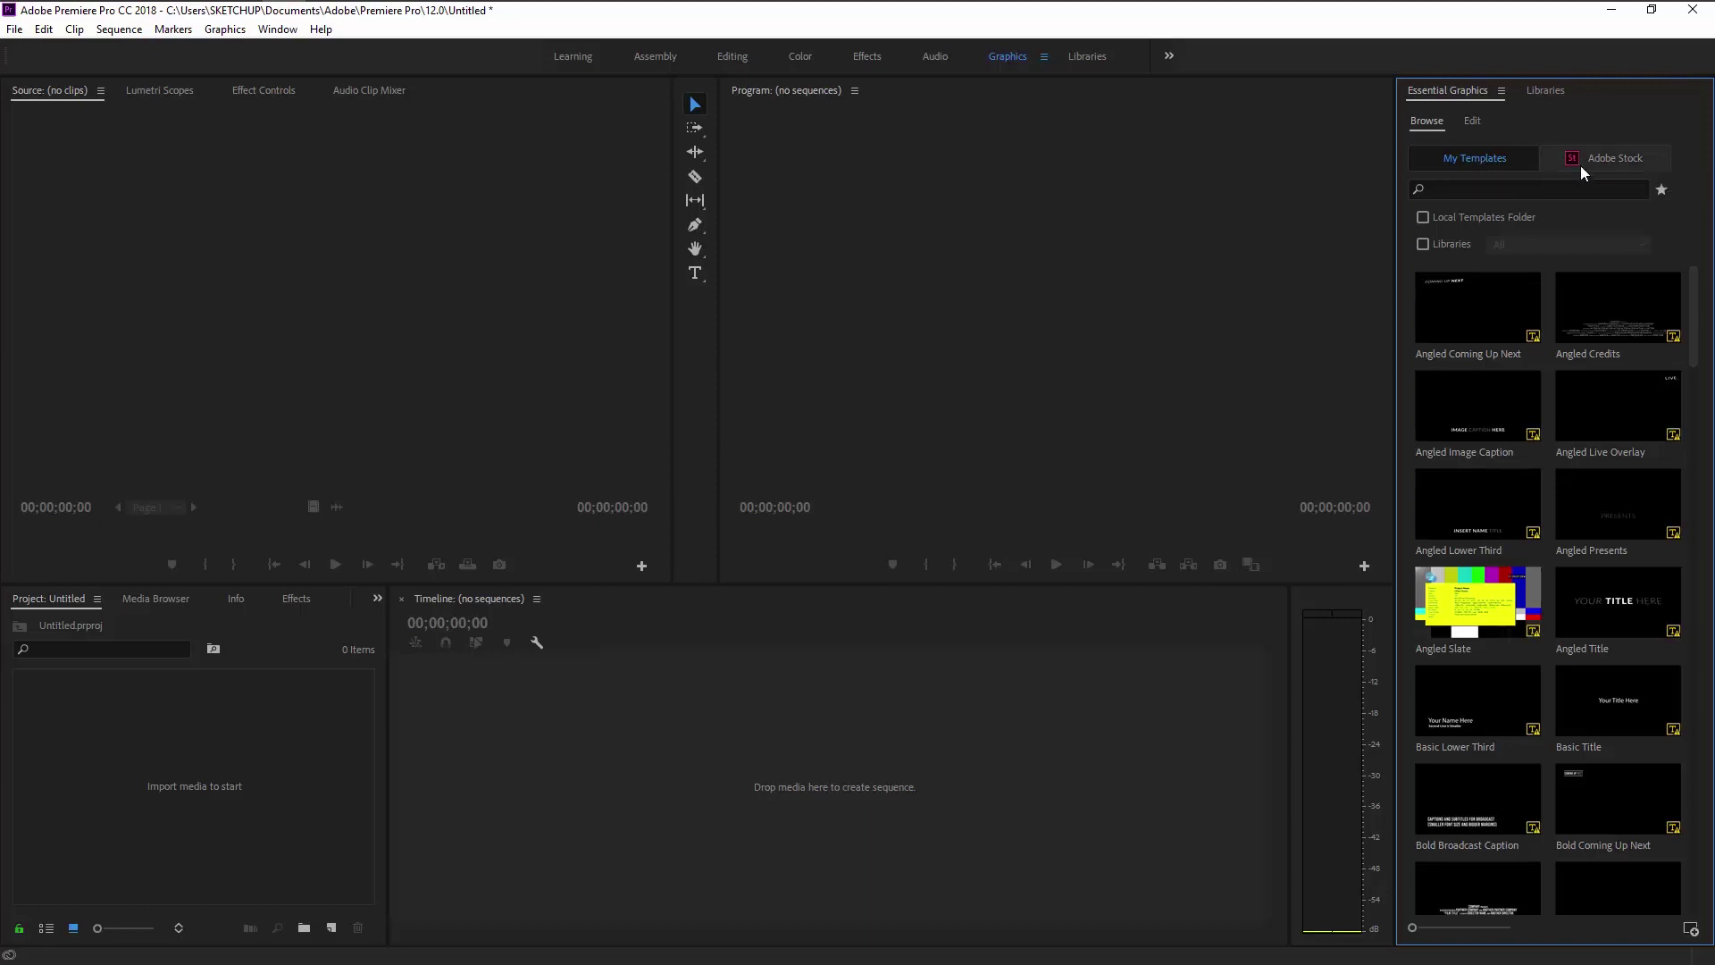
left_click(1611, 162)
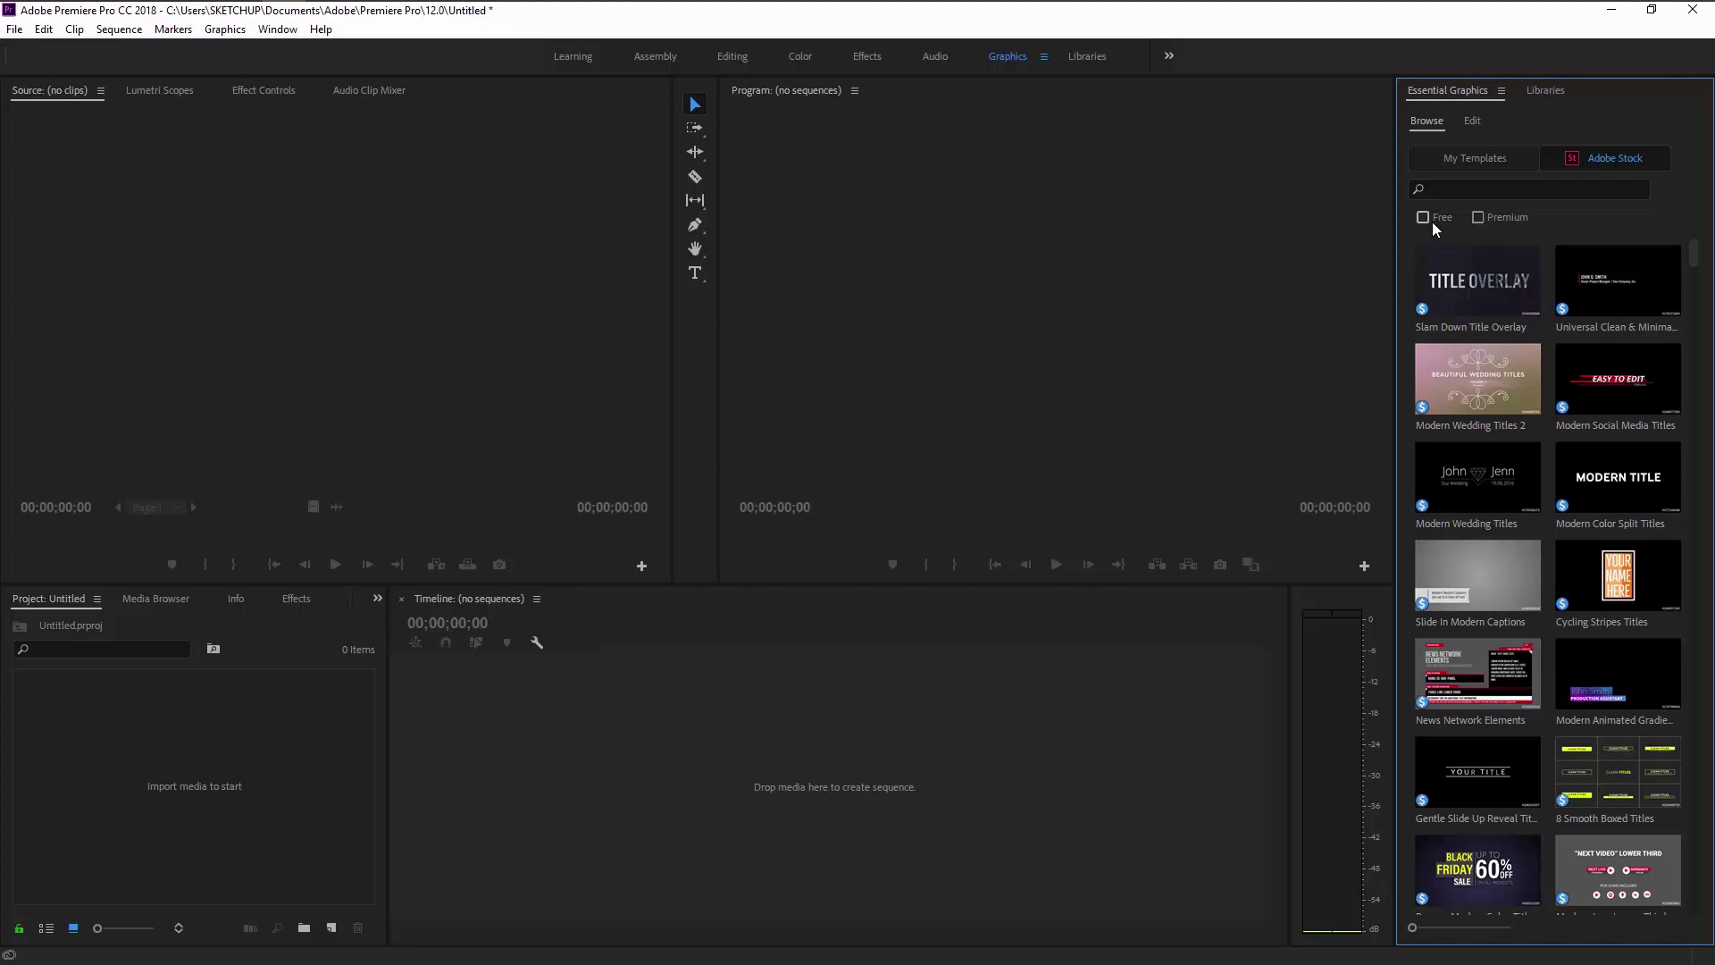
left_click(1475, 162)
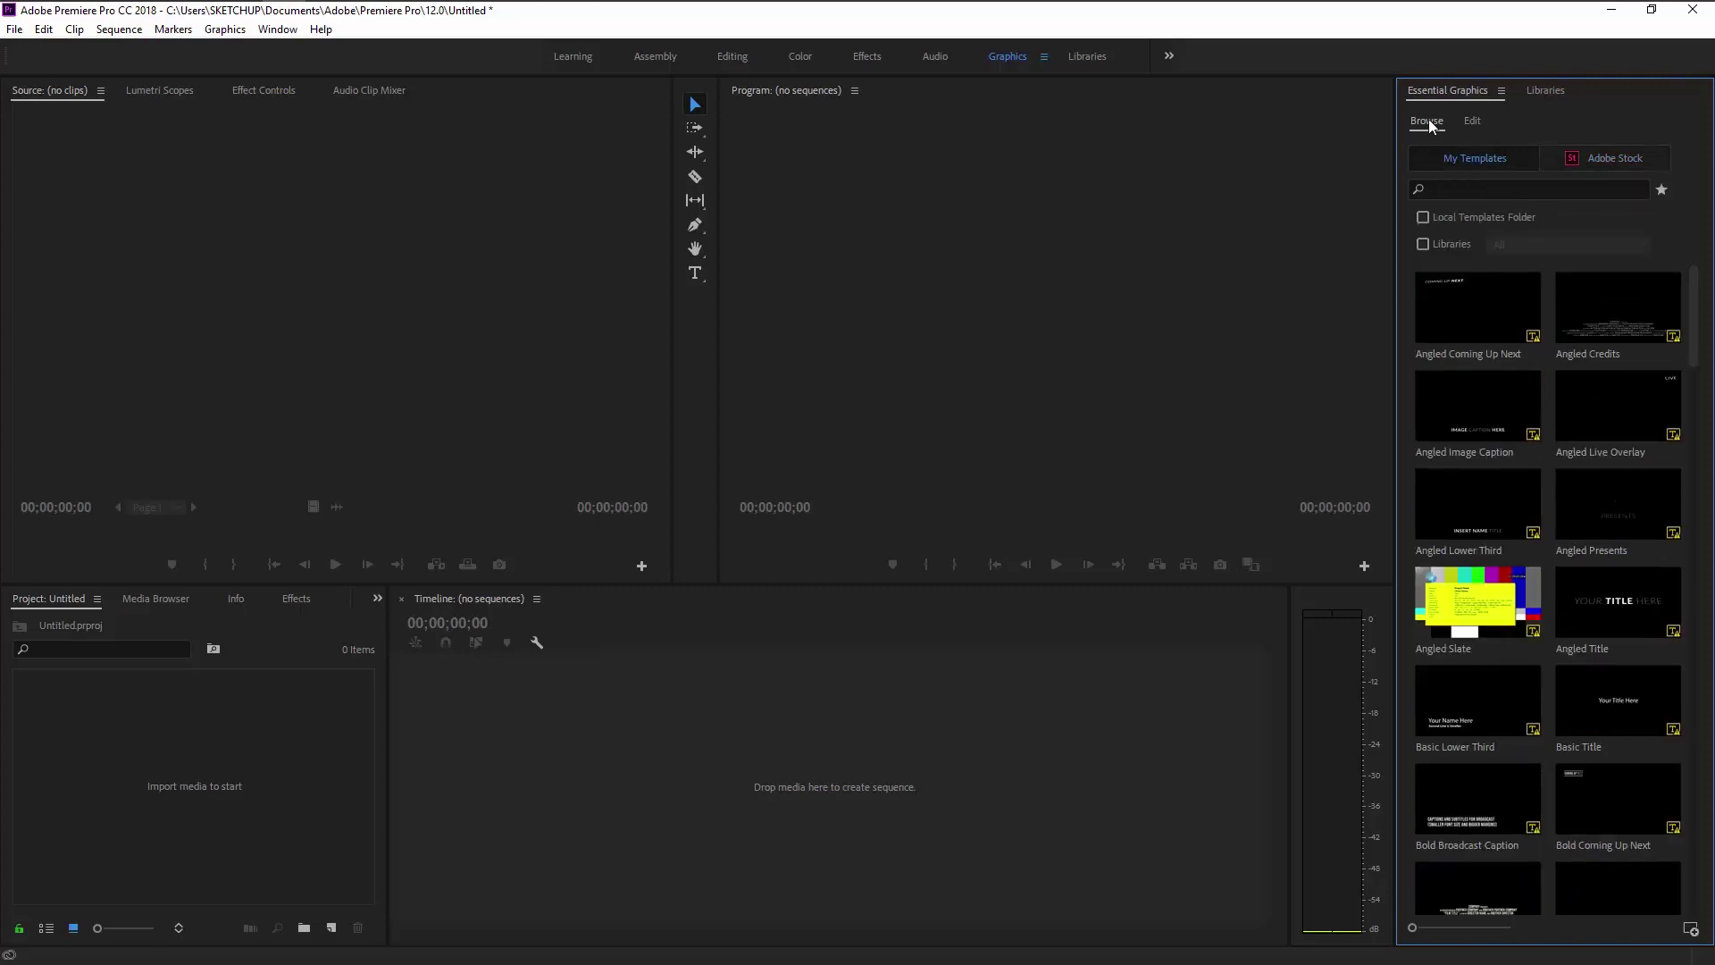
left_click(1691, 929)
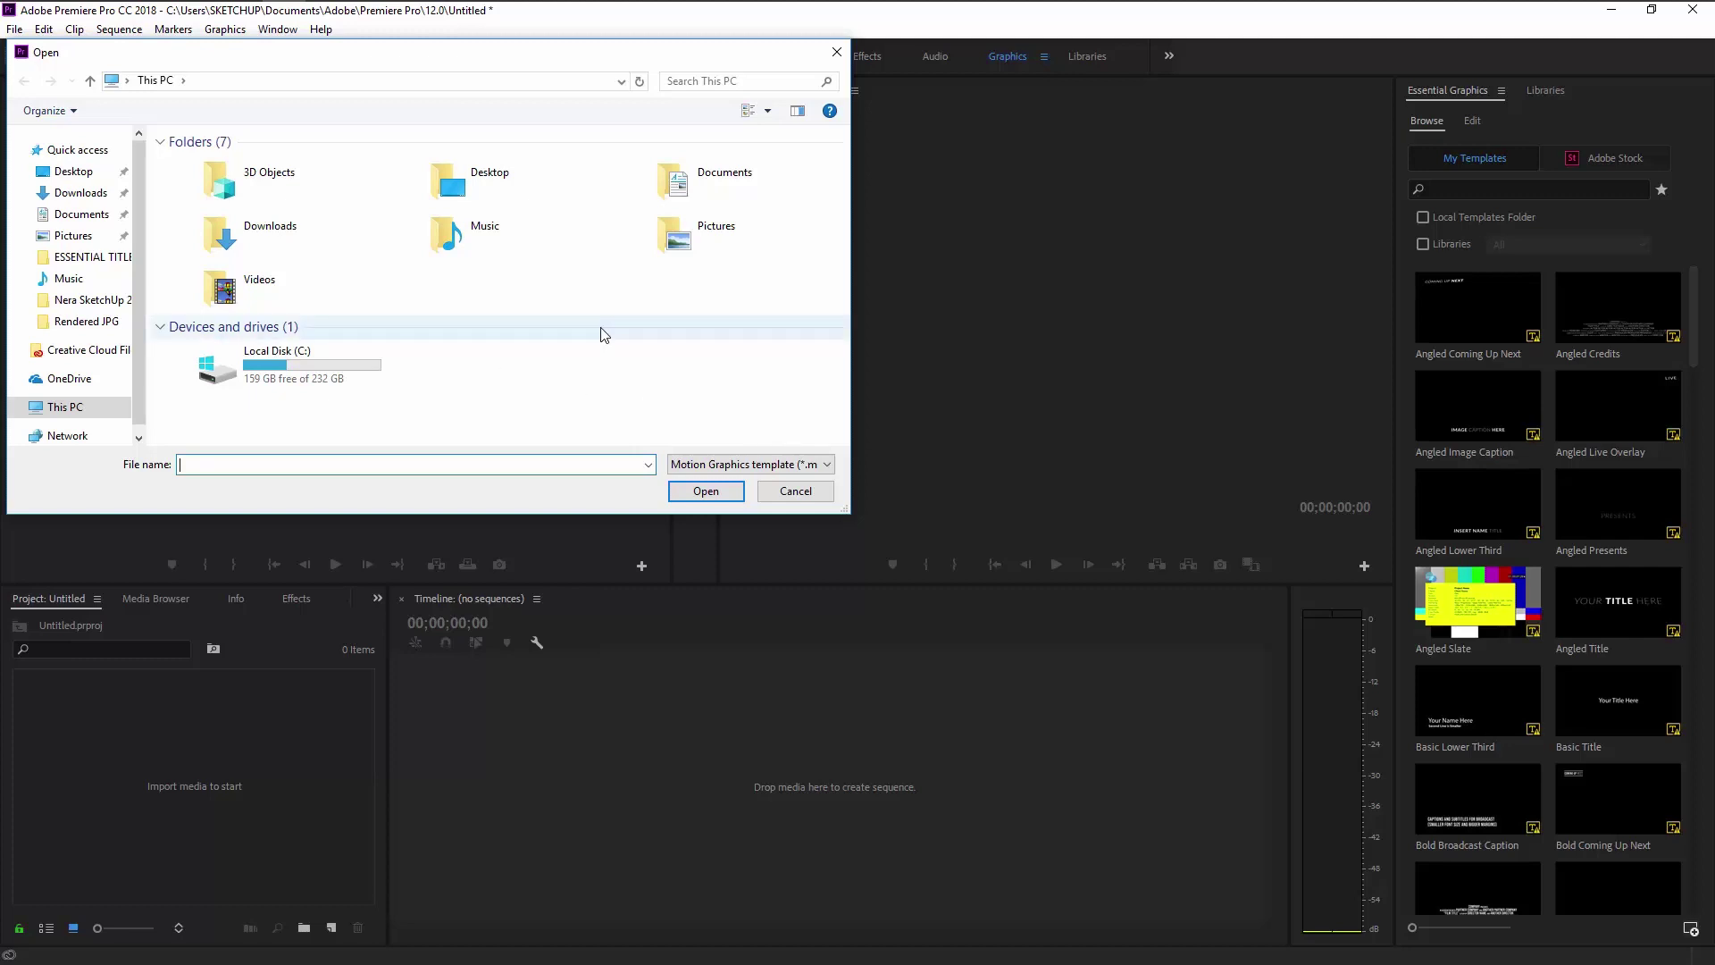
left_click(795, 490)
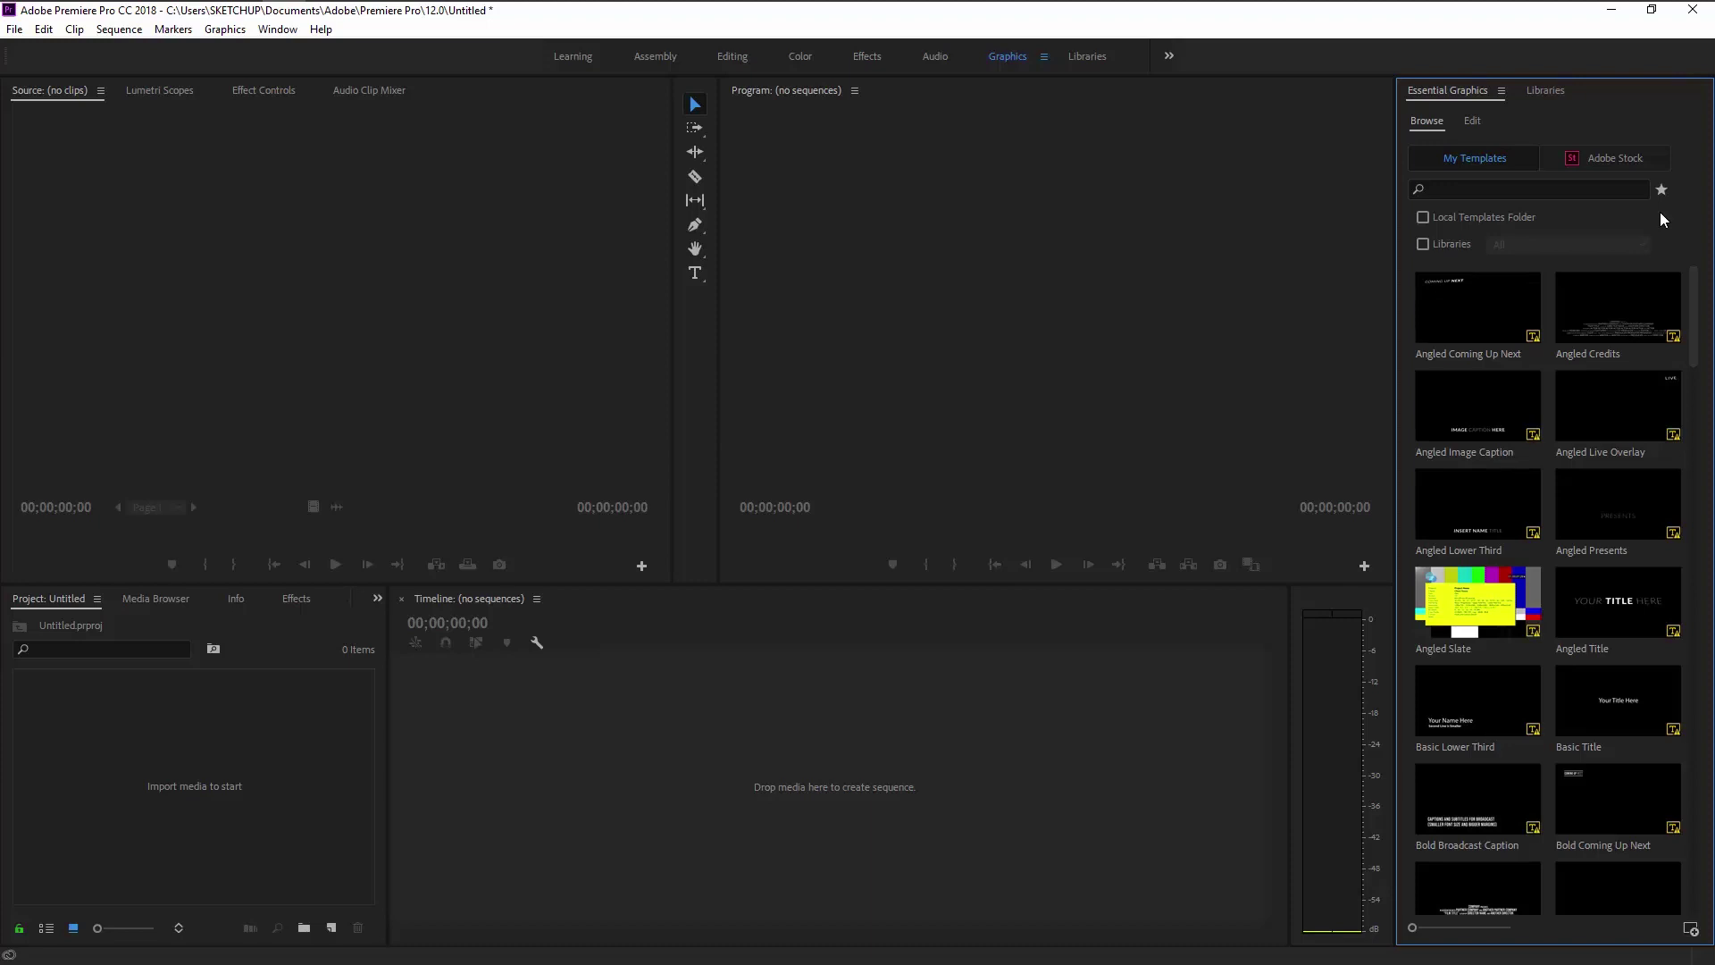
Step: Show My Library with its Artwork 1 graphic in the Libraries panel, without creating a new library
left_click(1553, 89)
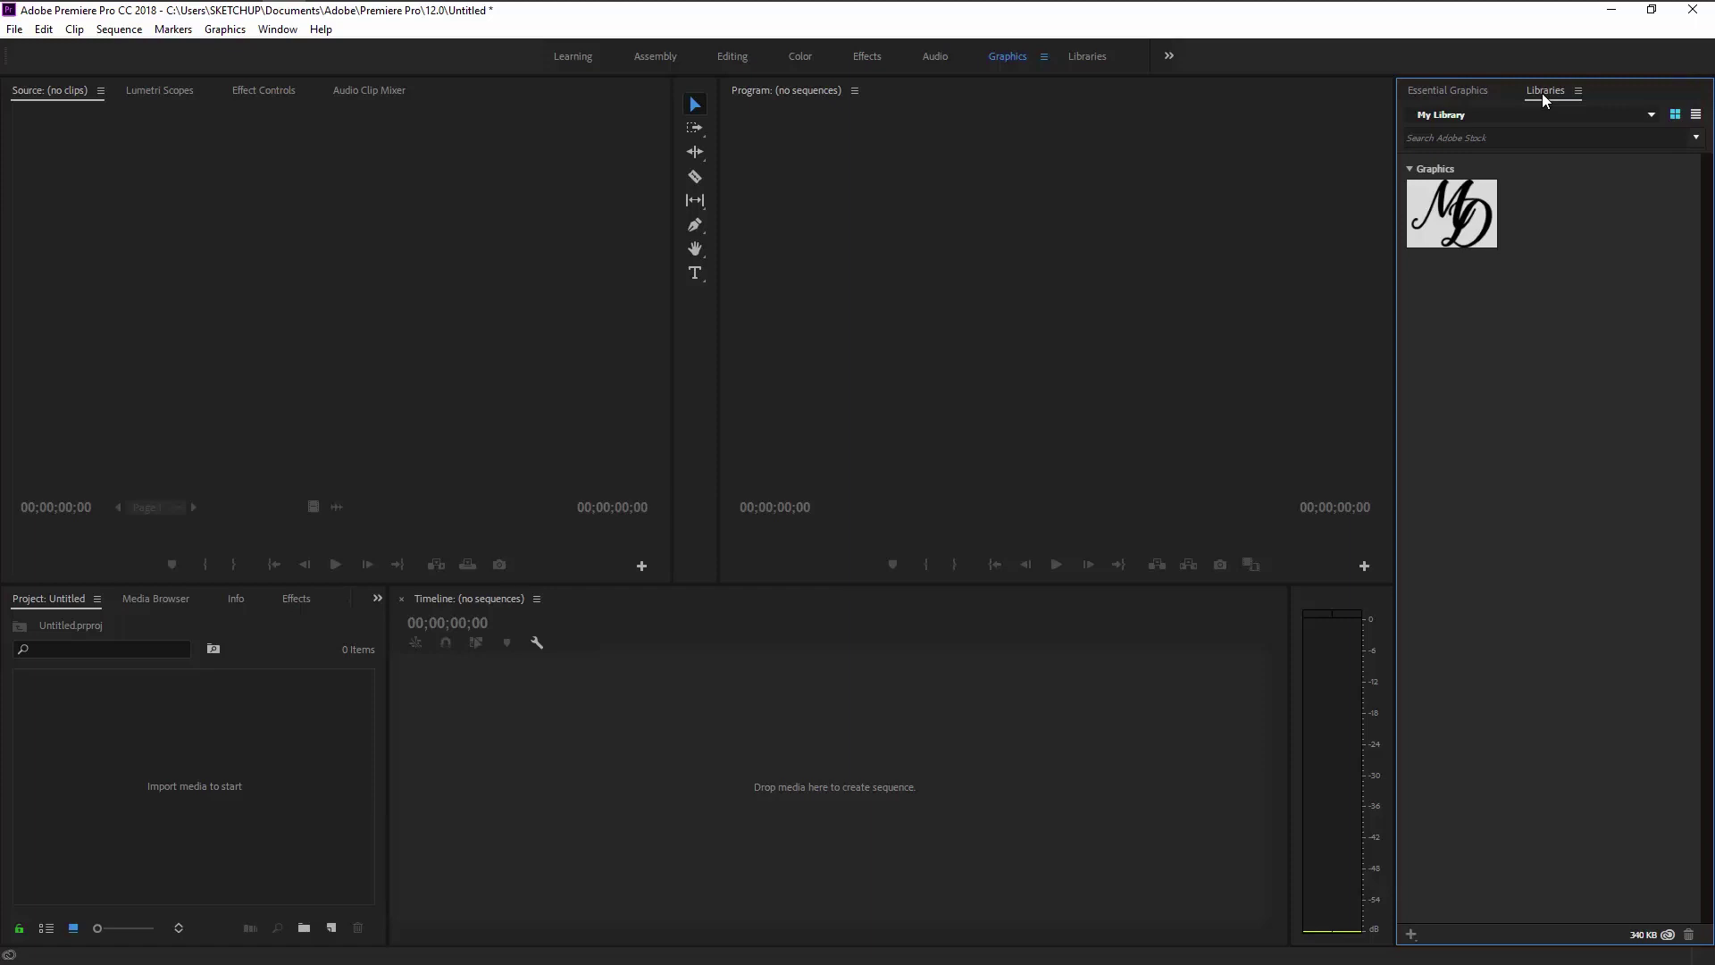
left_click(1649, 114)
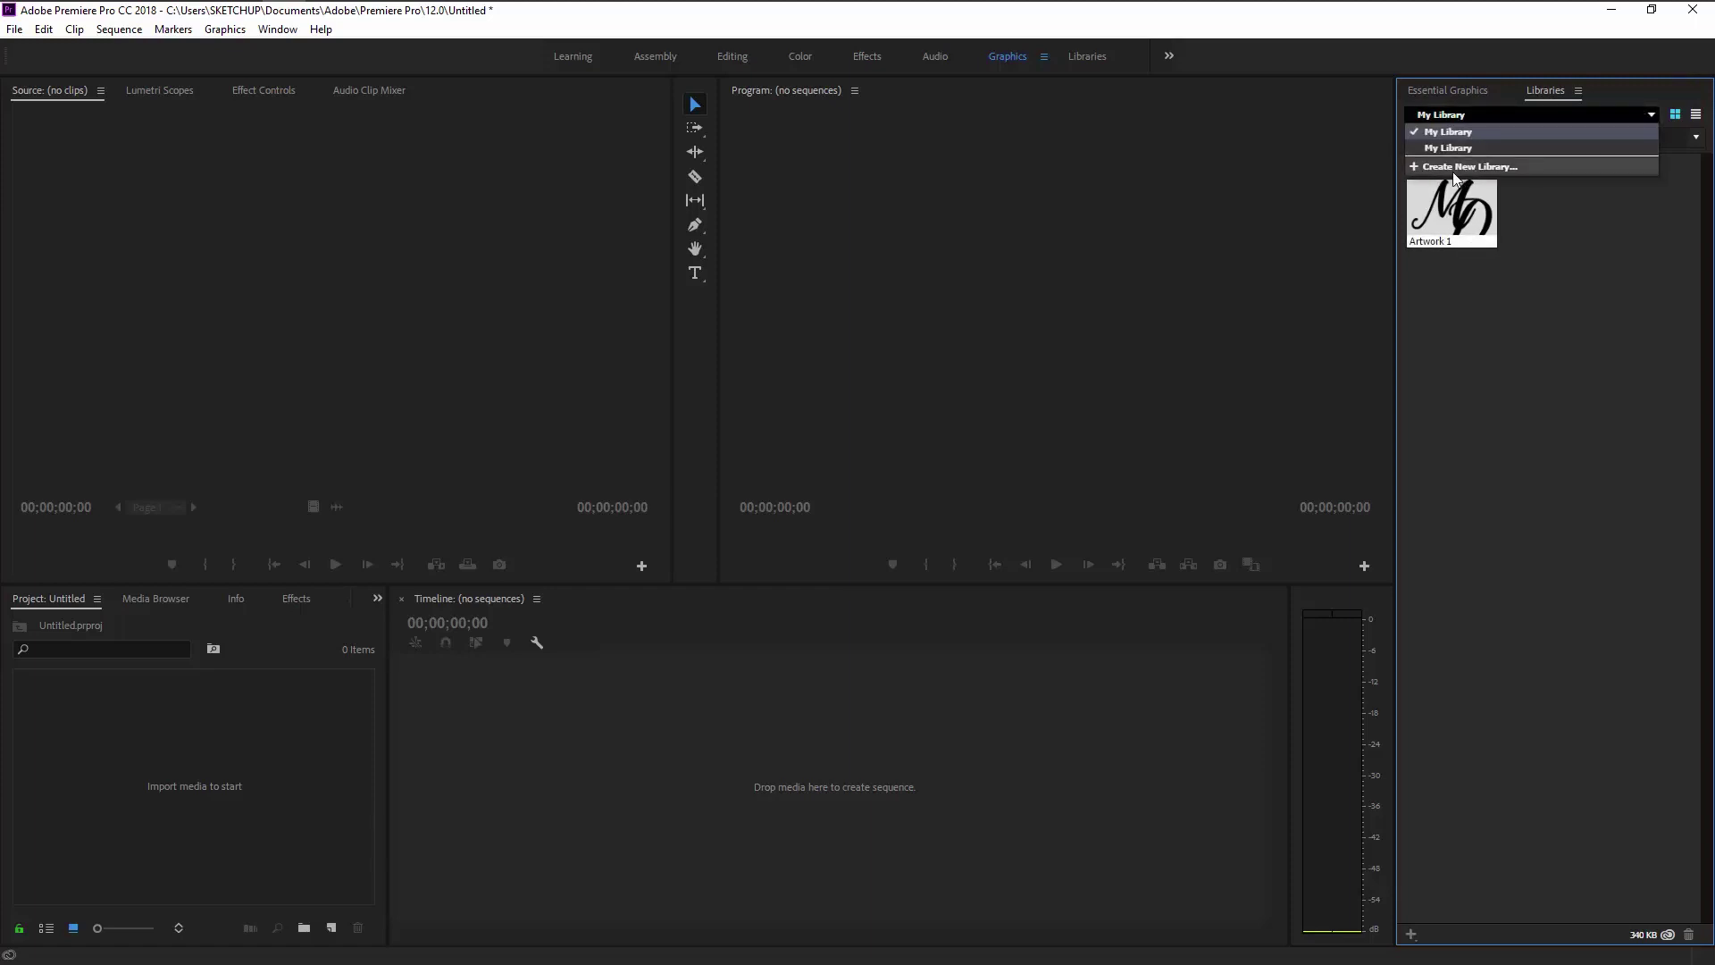
left_click(1616, 231)
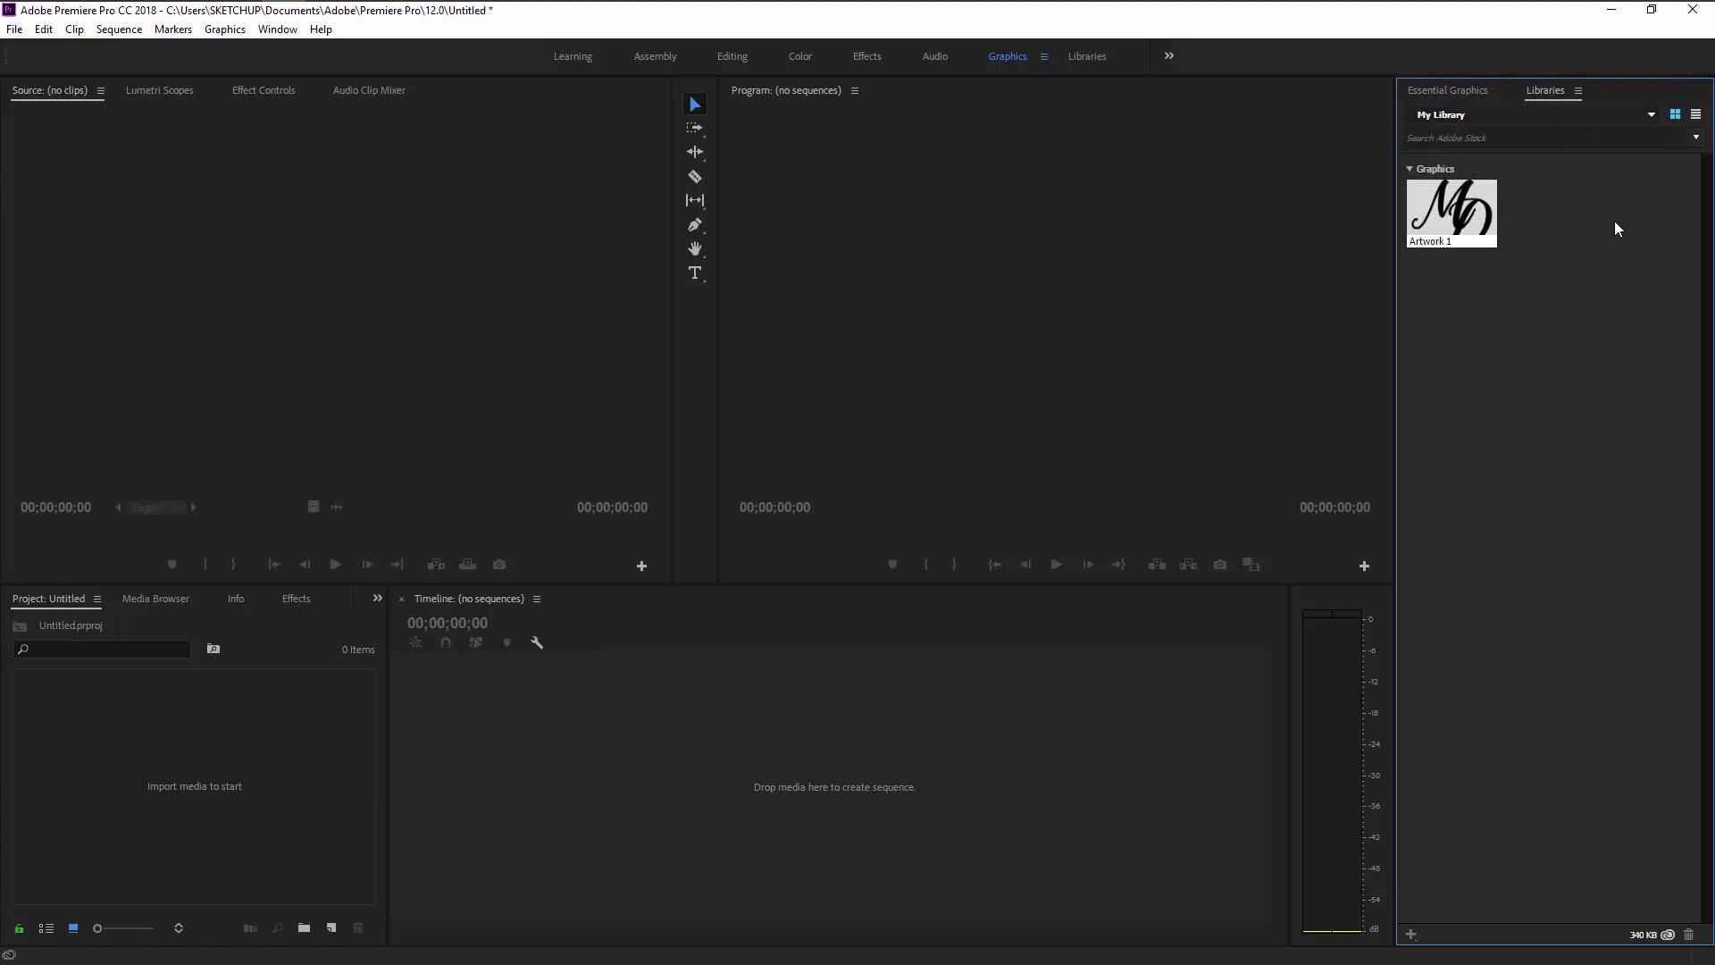
Step: Minimize Premiere Pro and scroll through the Nera Studio products page in Firefox
left_click(1617, 16)
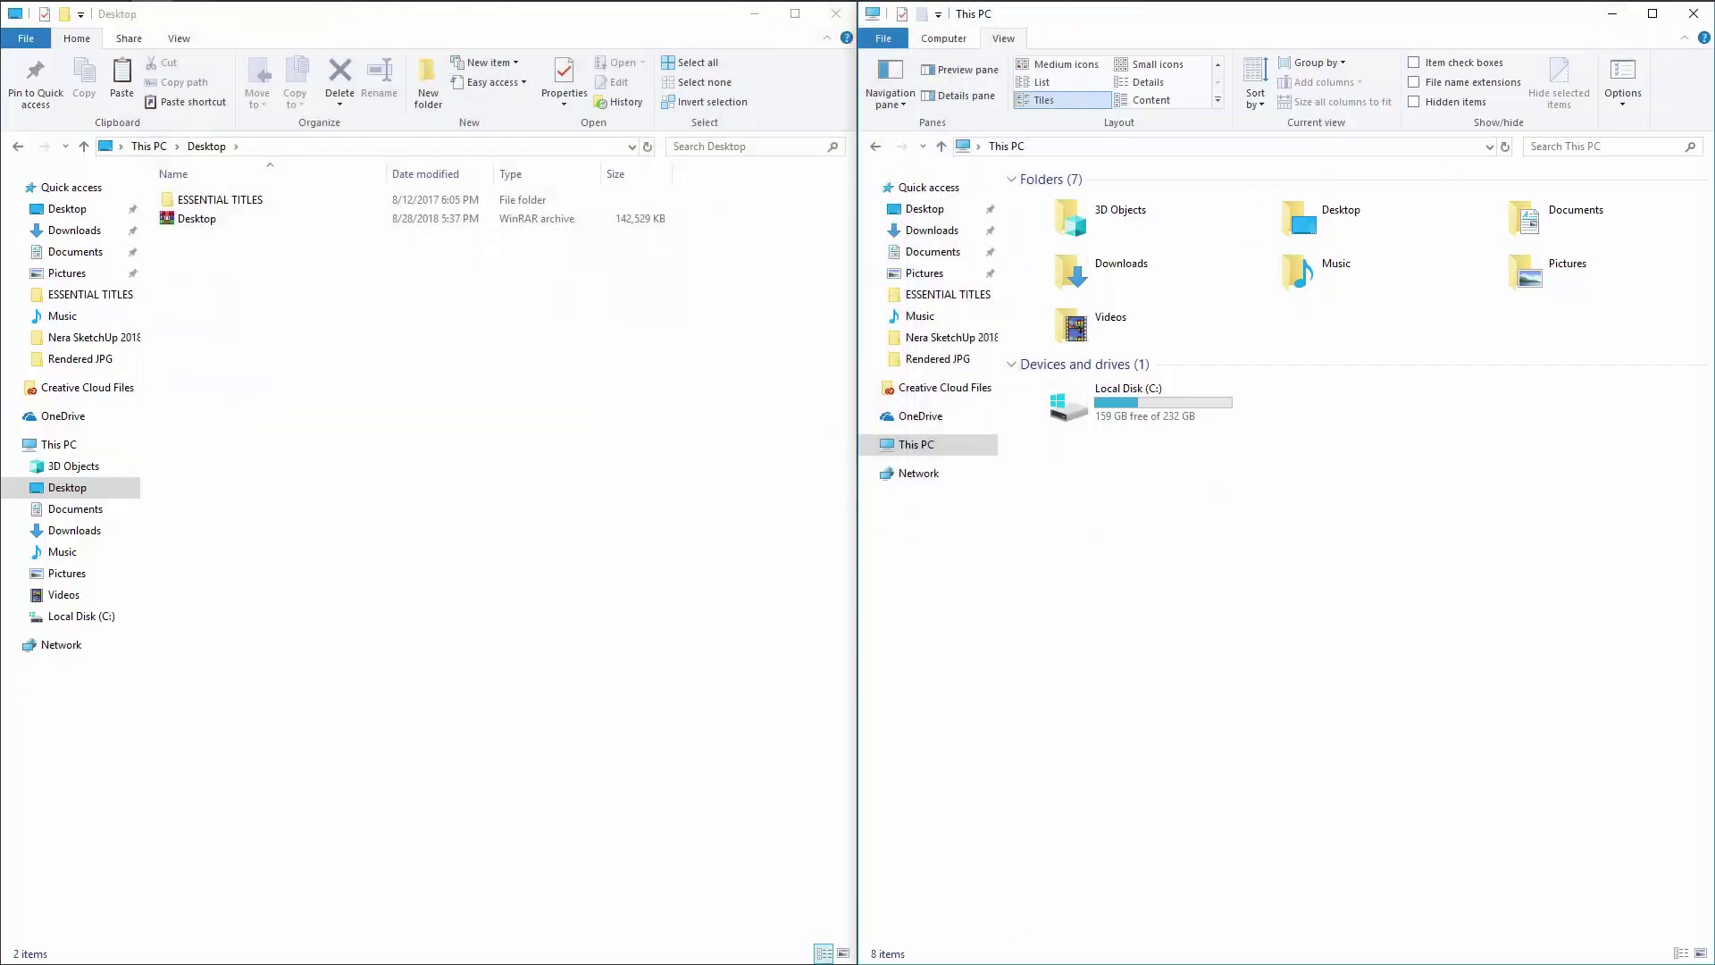
left_click(197, 7)
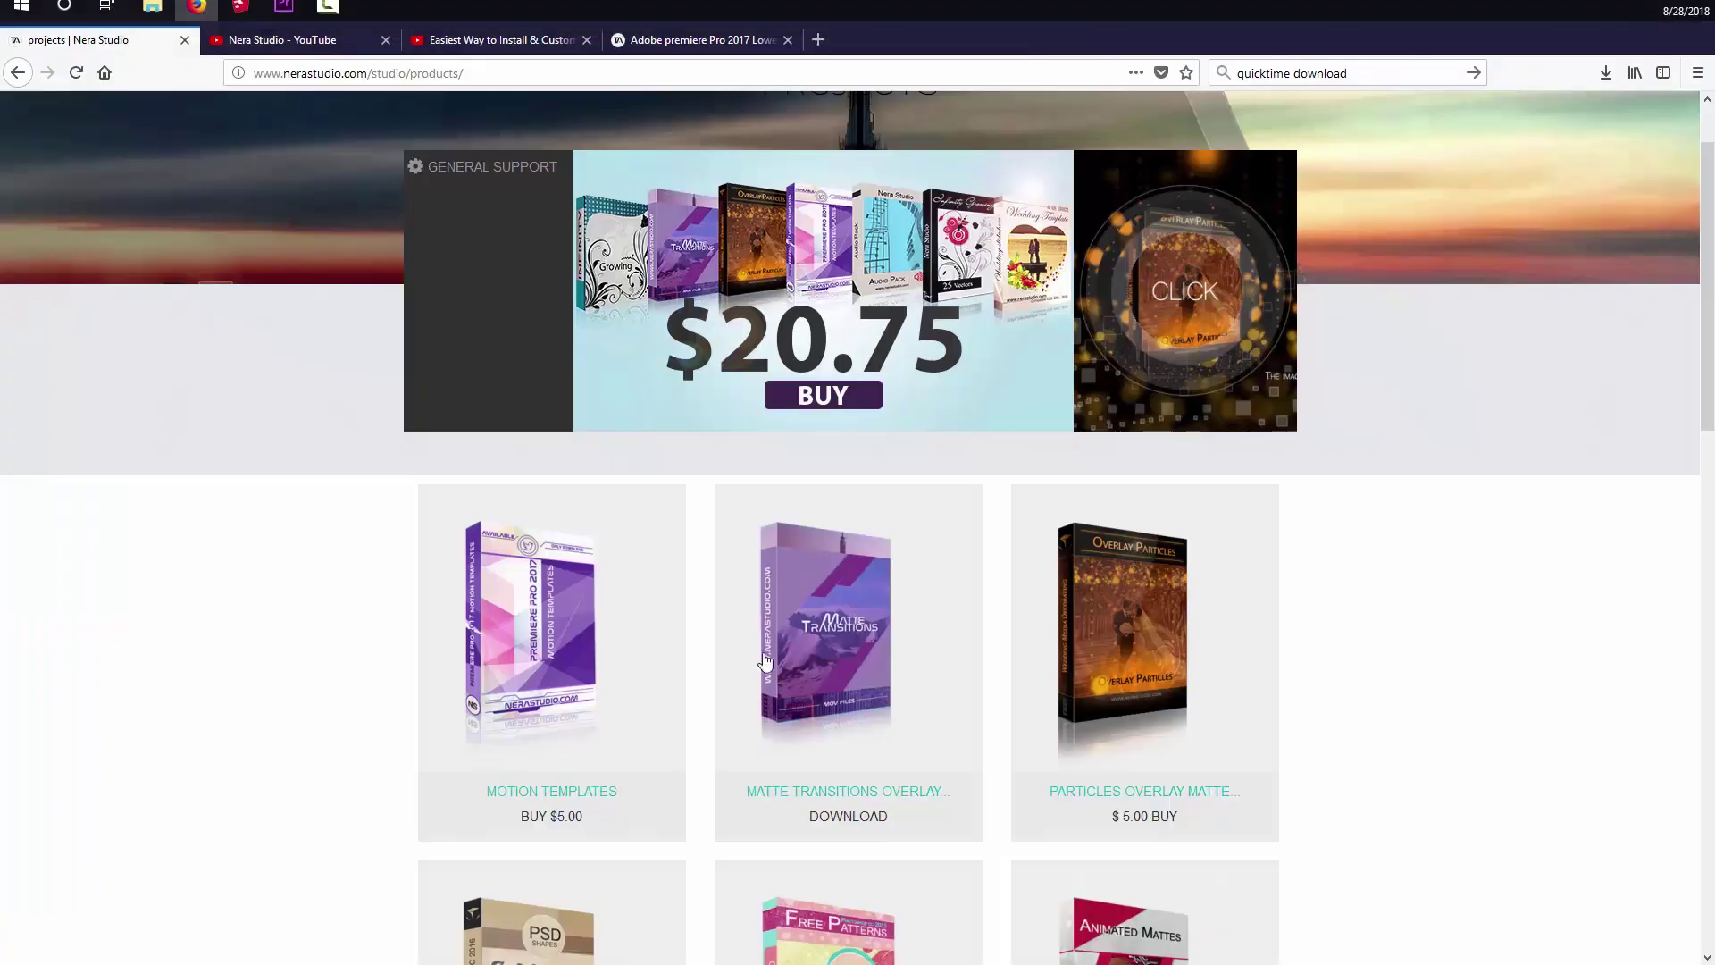
scroll(896, 670, "up", 1)
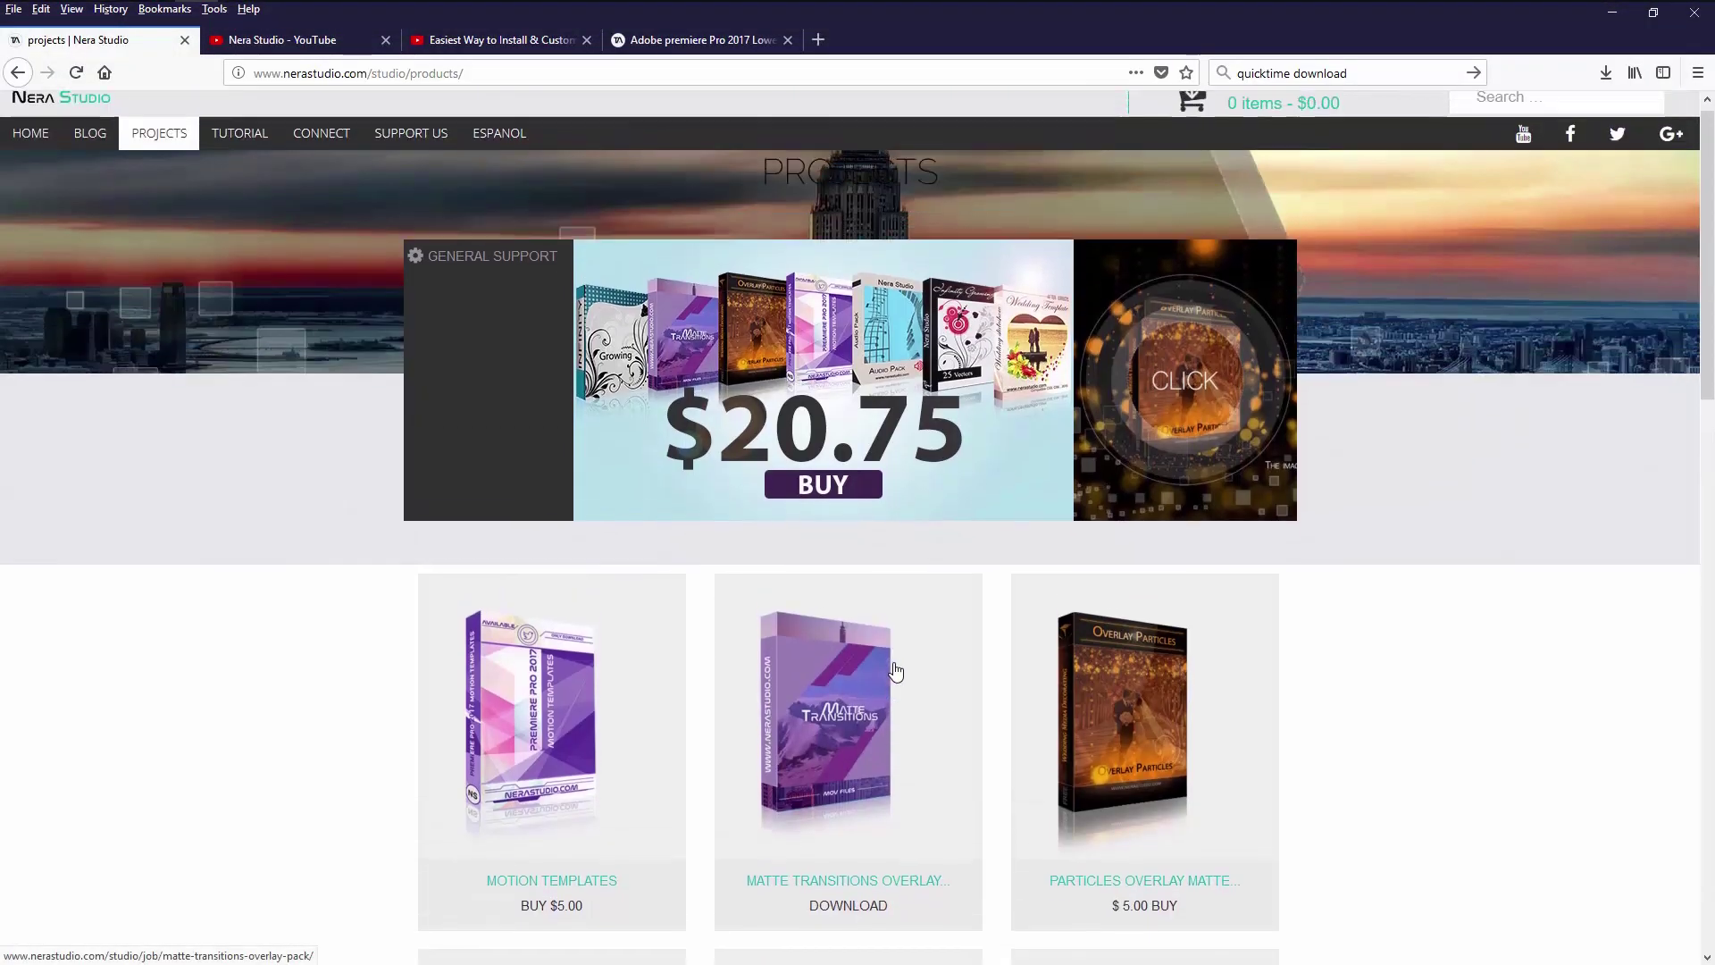
scroll(896, 670, "down", 4)
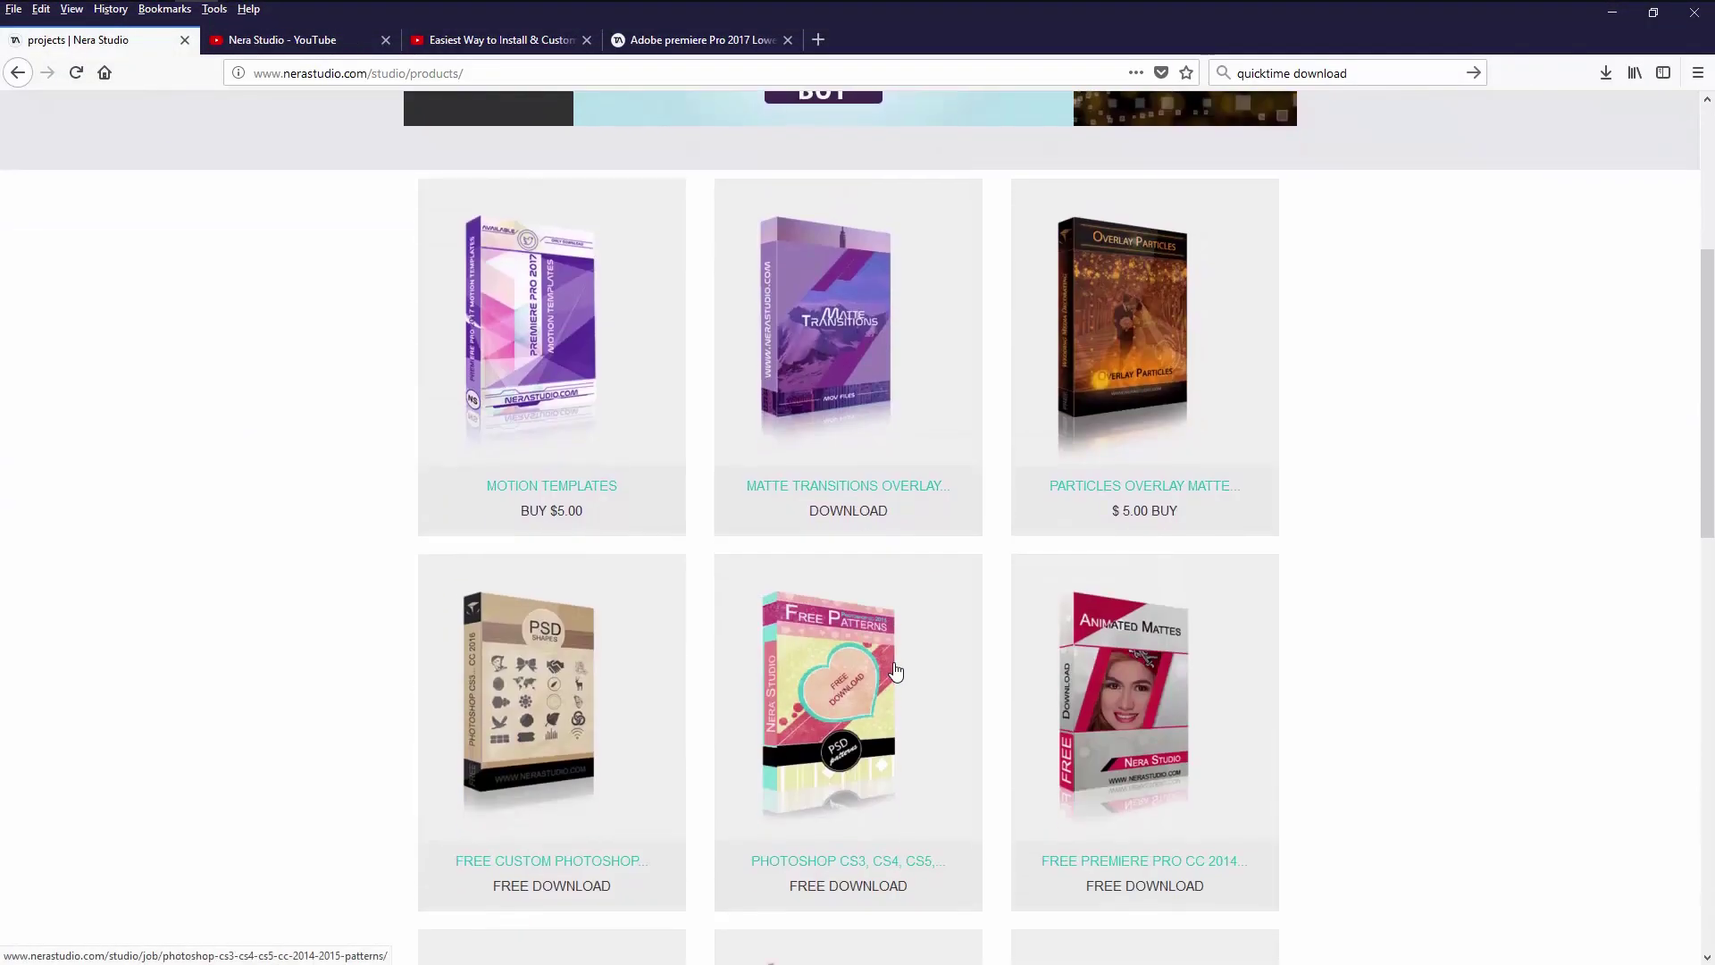
scroll(896, 670, "down", 1)
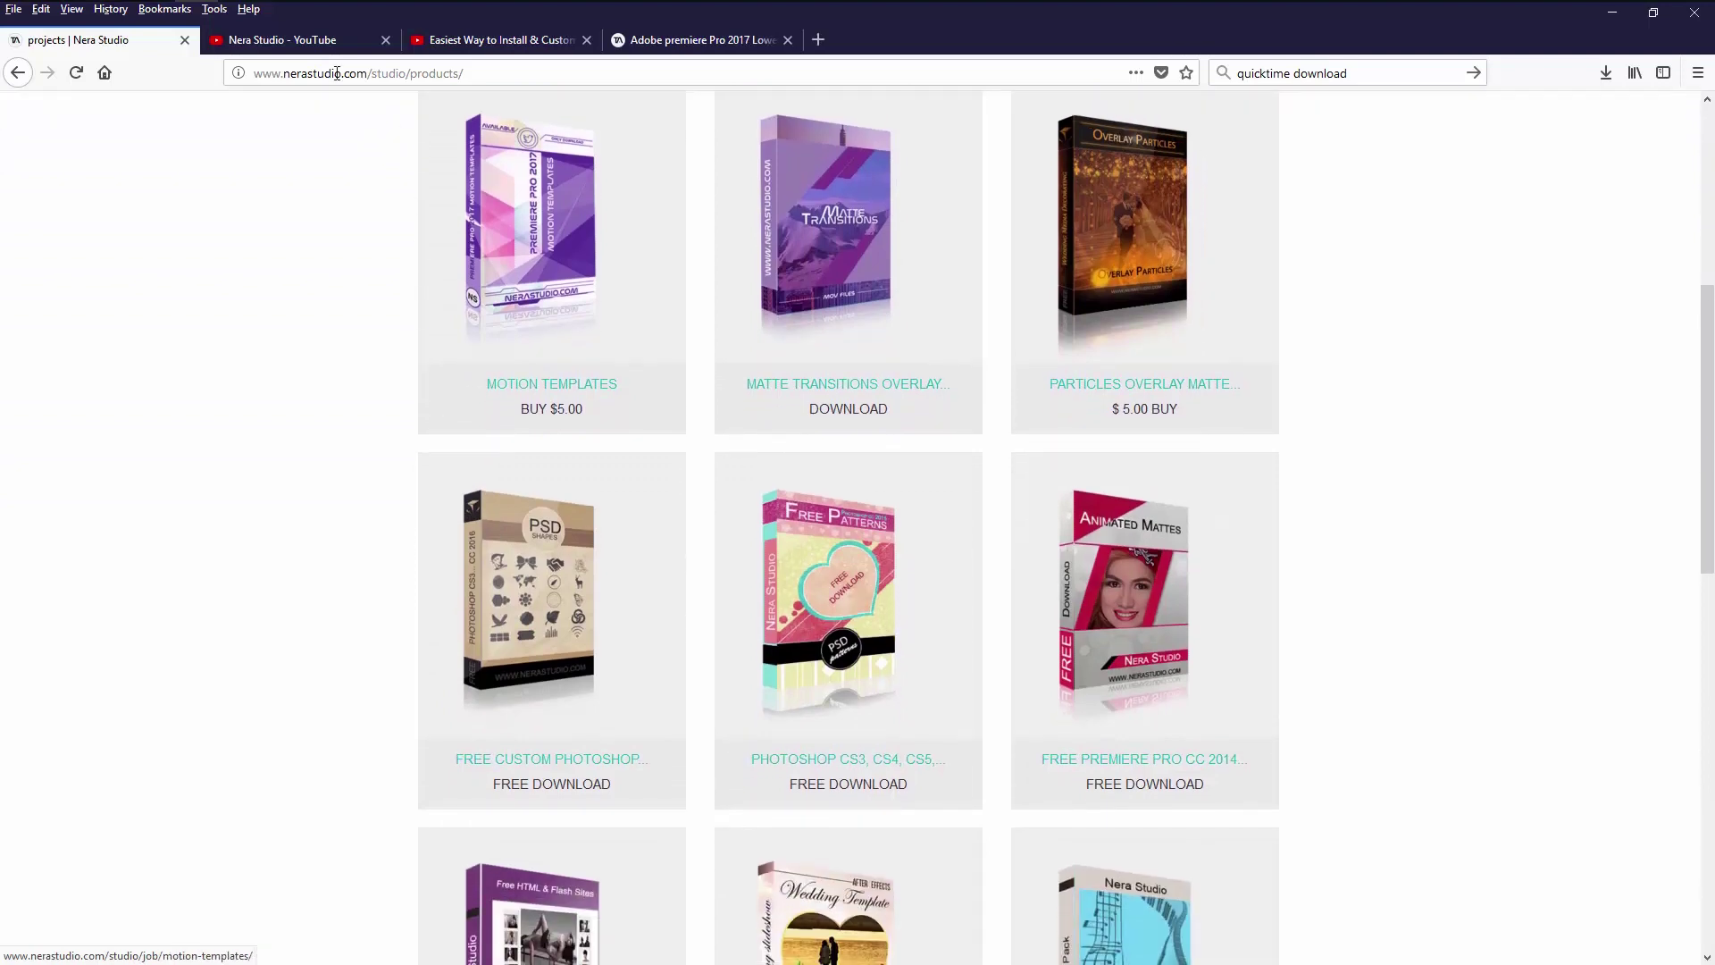
Step: Review the Nera Studio YouTube channel, install tutorial and lower-thirds download tabs, then minimize Firefox
left_click(317, 43)
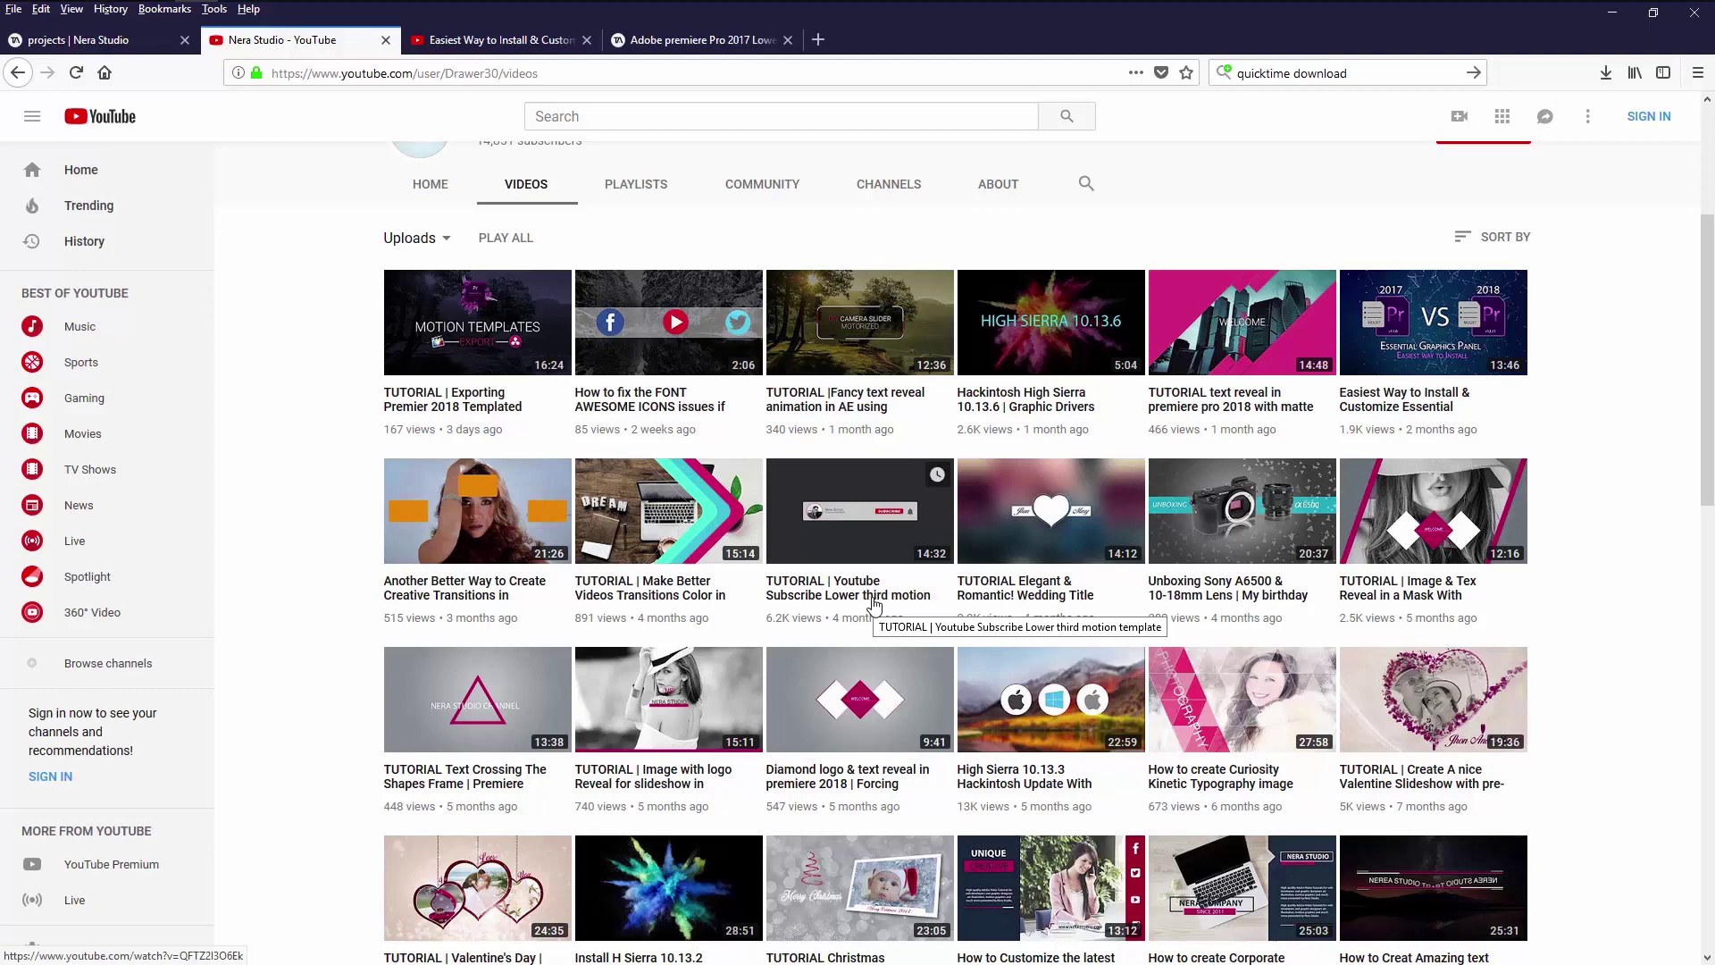
left_click(496, 39)
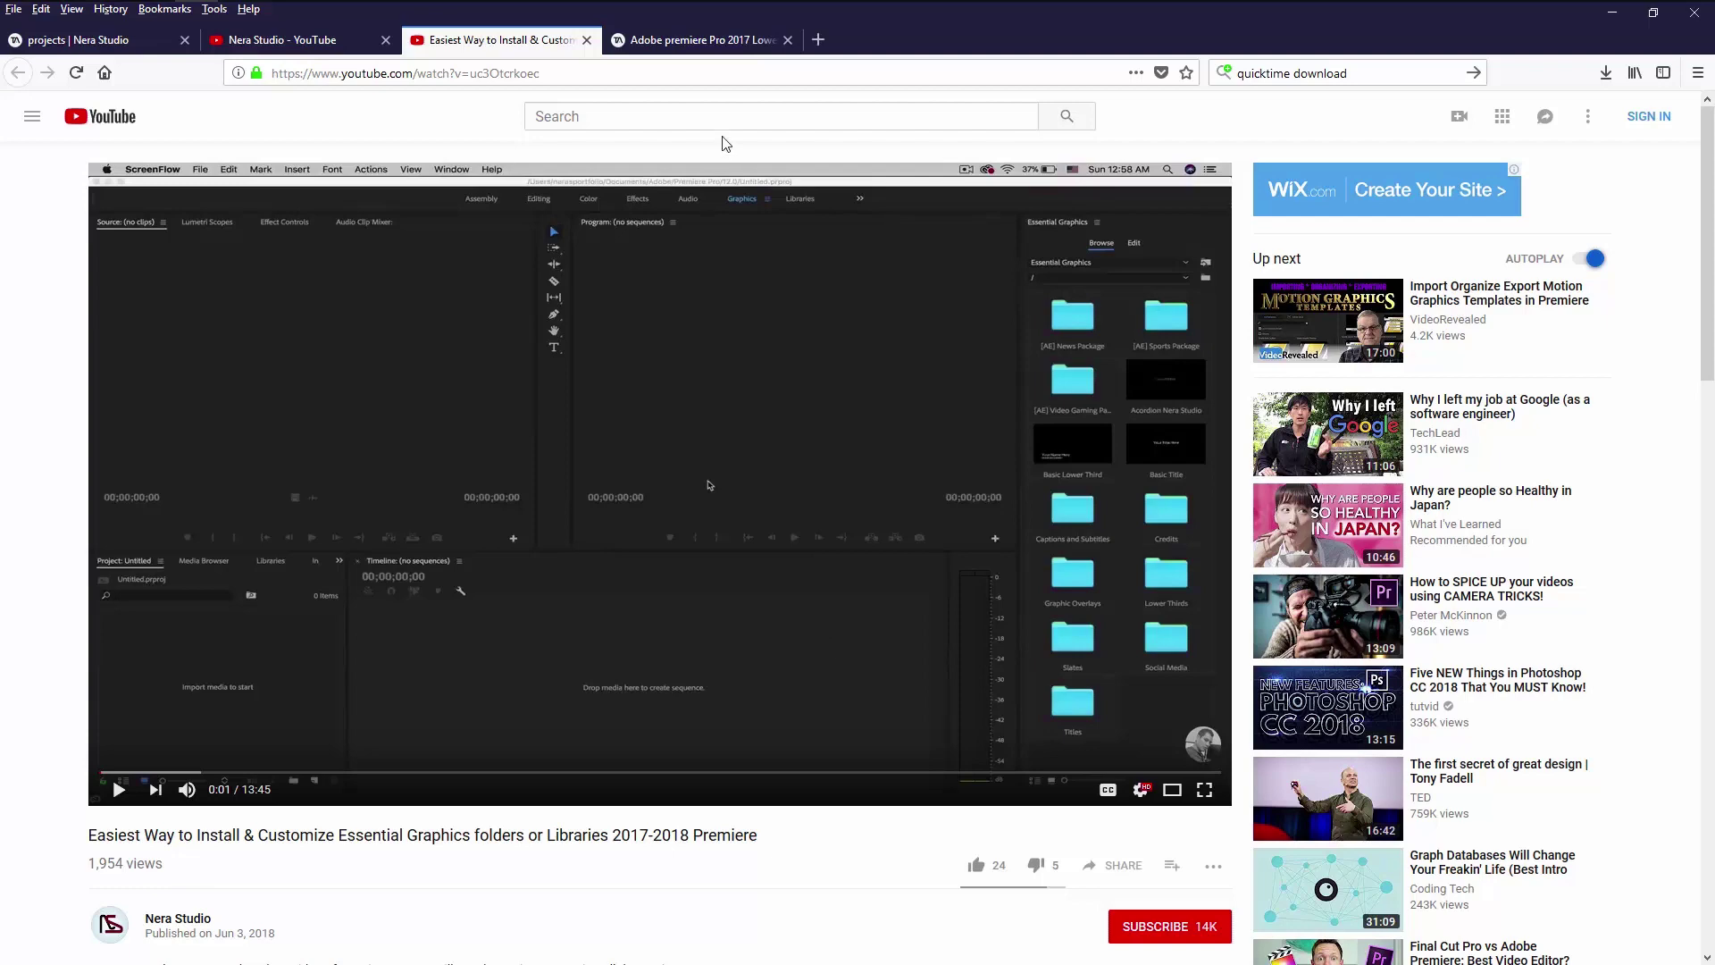
left_click(702, 39)
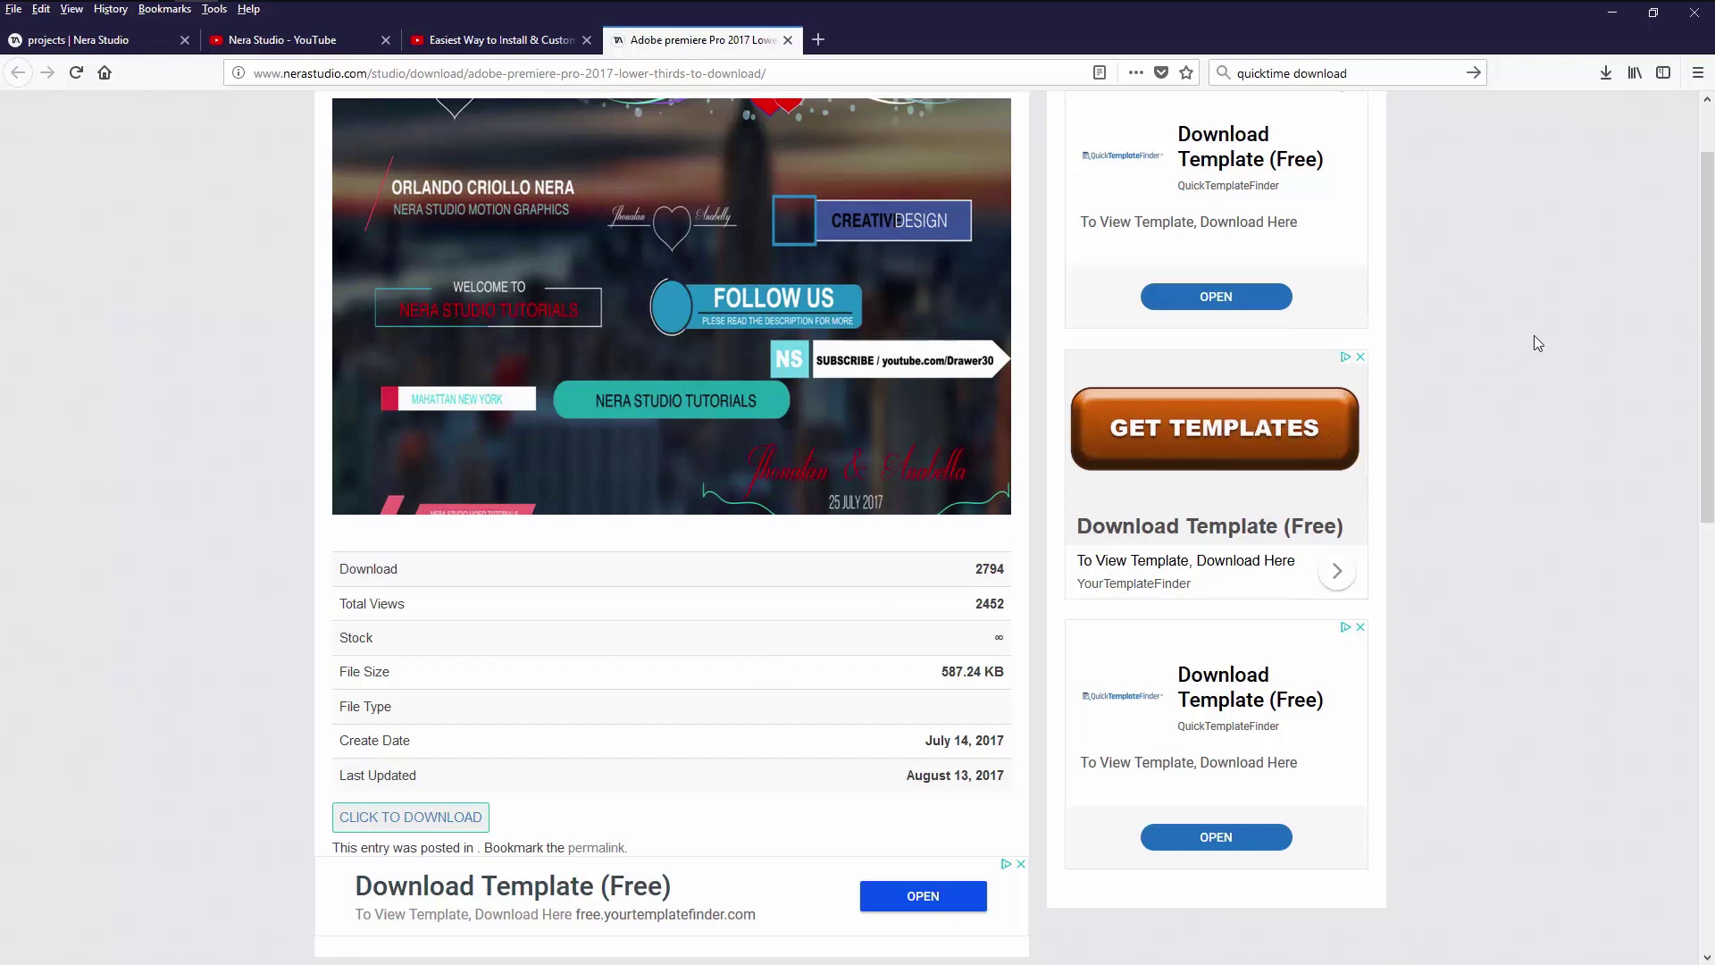
left_click(1613, 12)
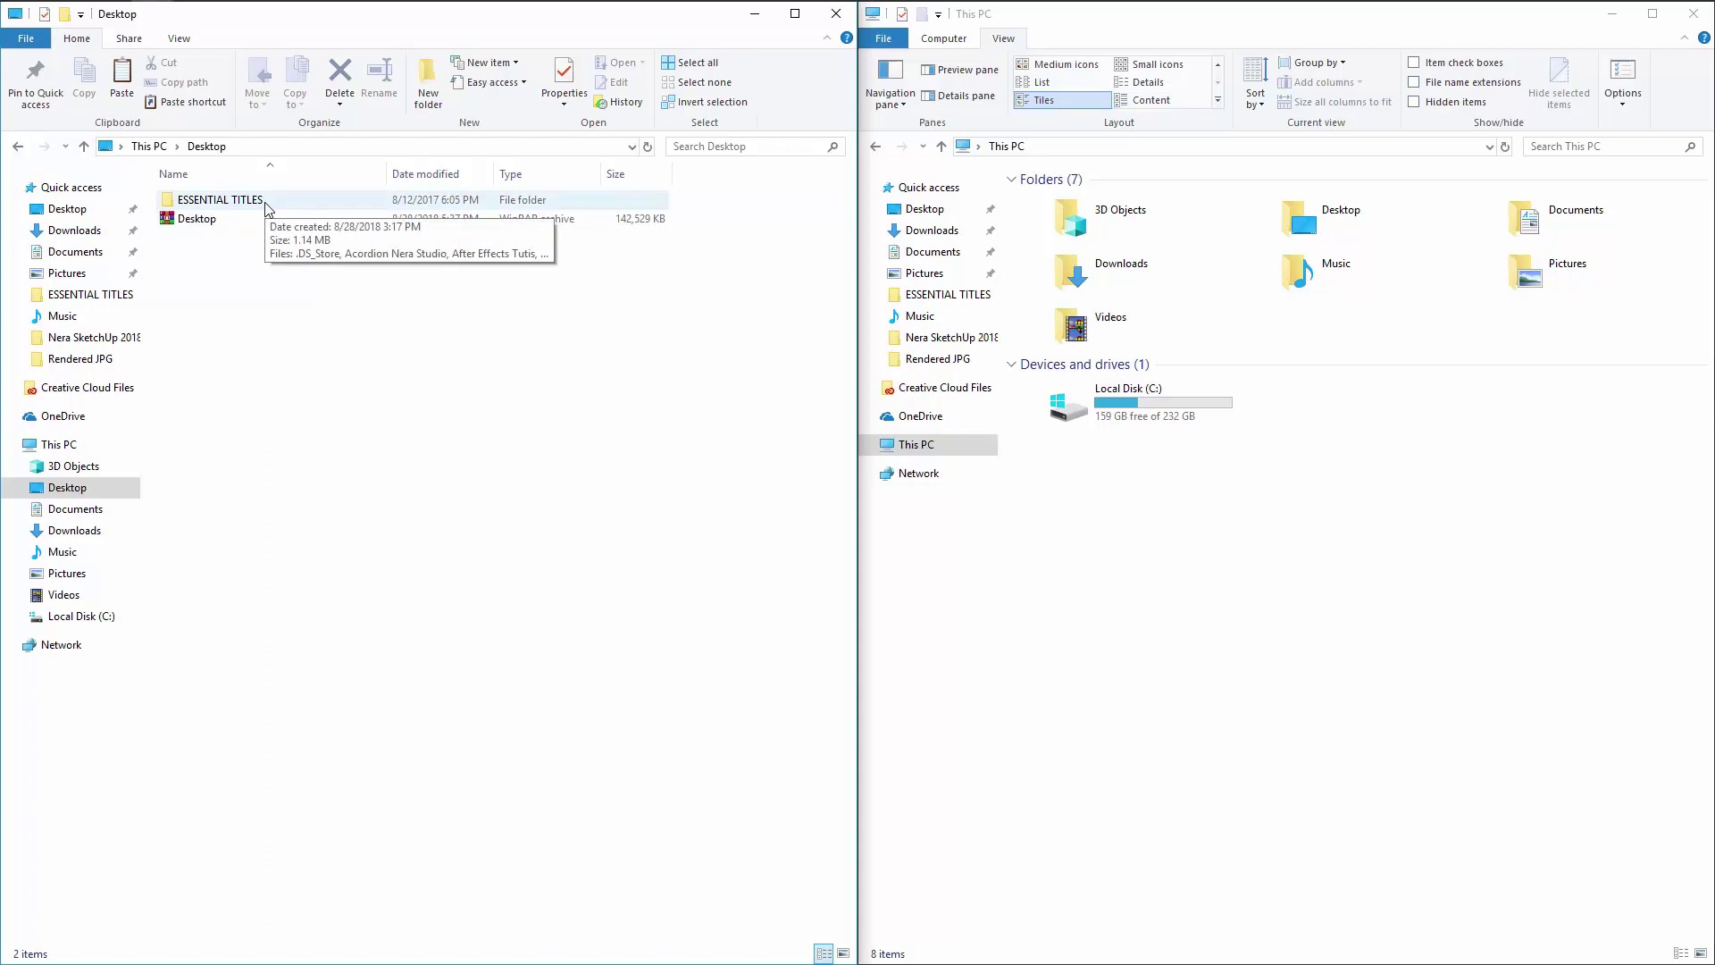
Step: Go to C:\Users\SKETCHUP in the This PC window and turn on hidden items
left_click(1099, 681)
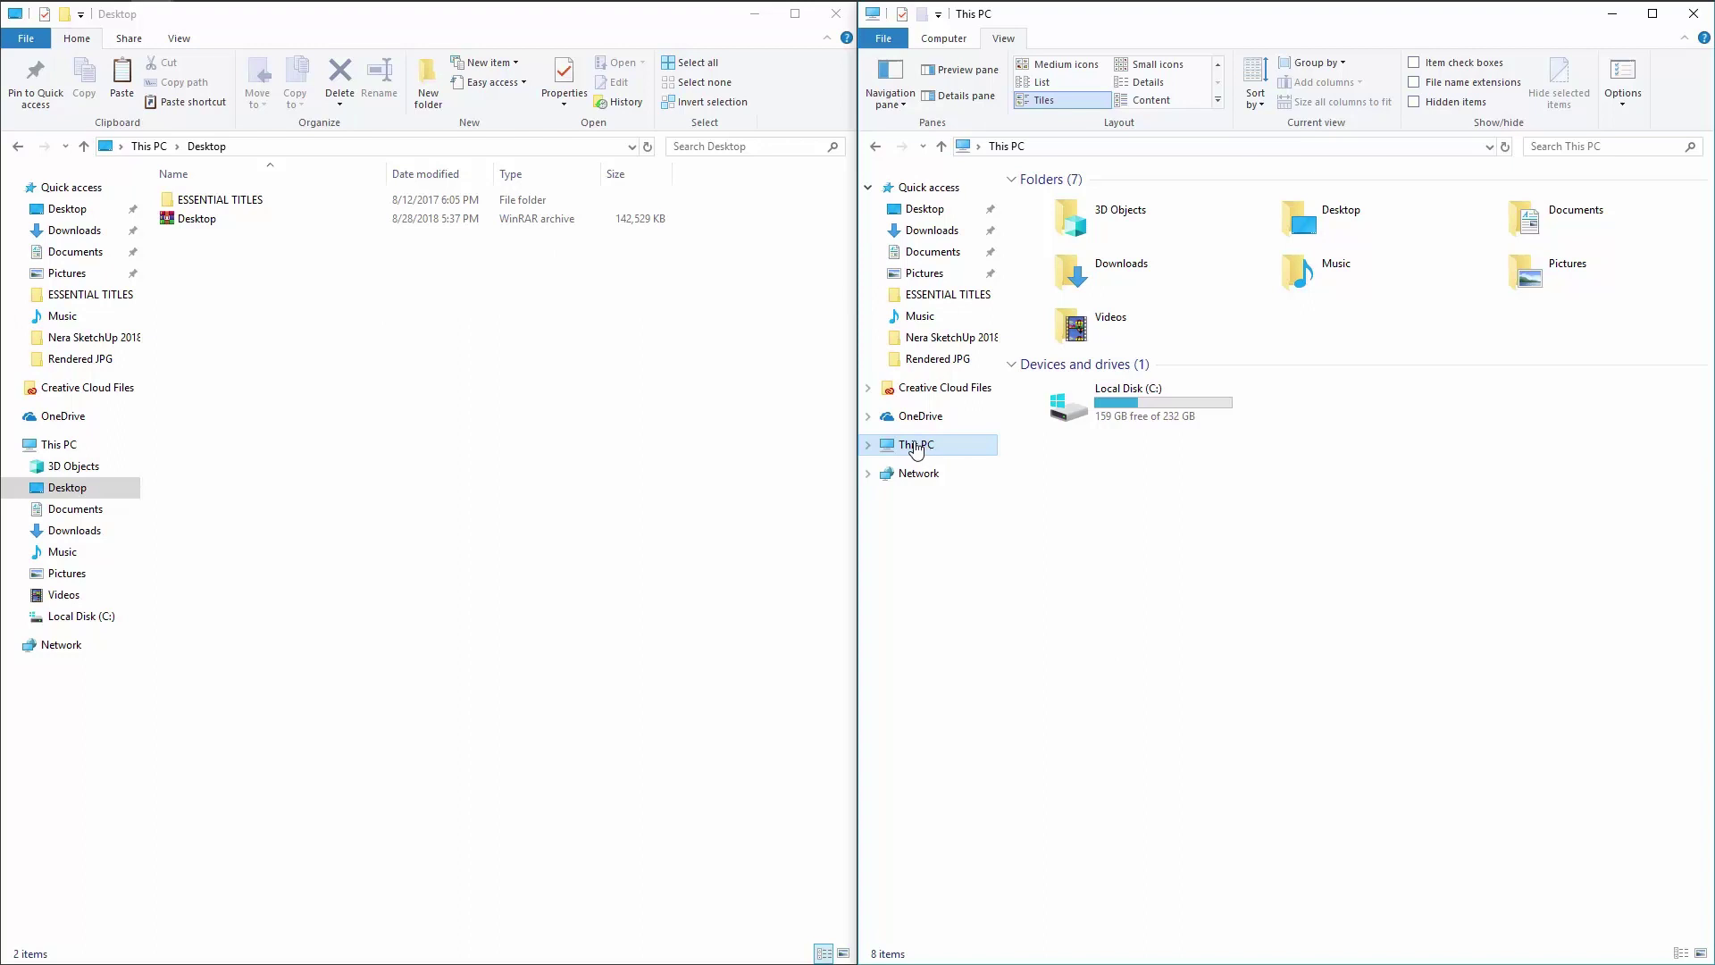
double_click(1099, 413)
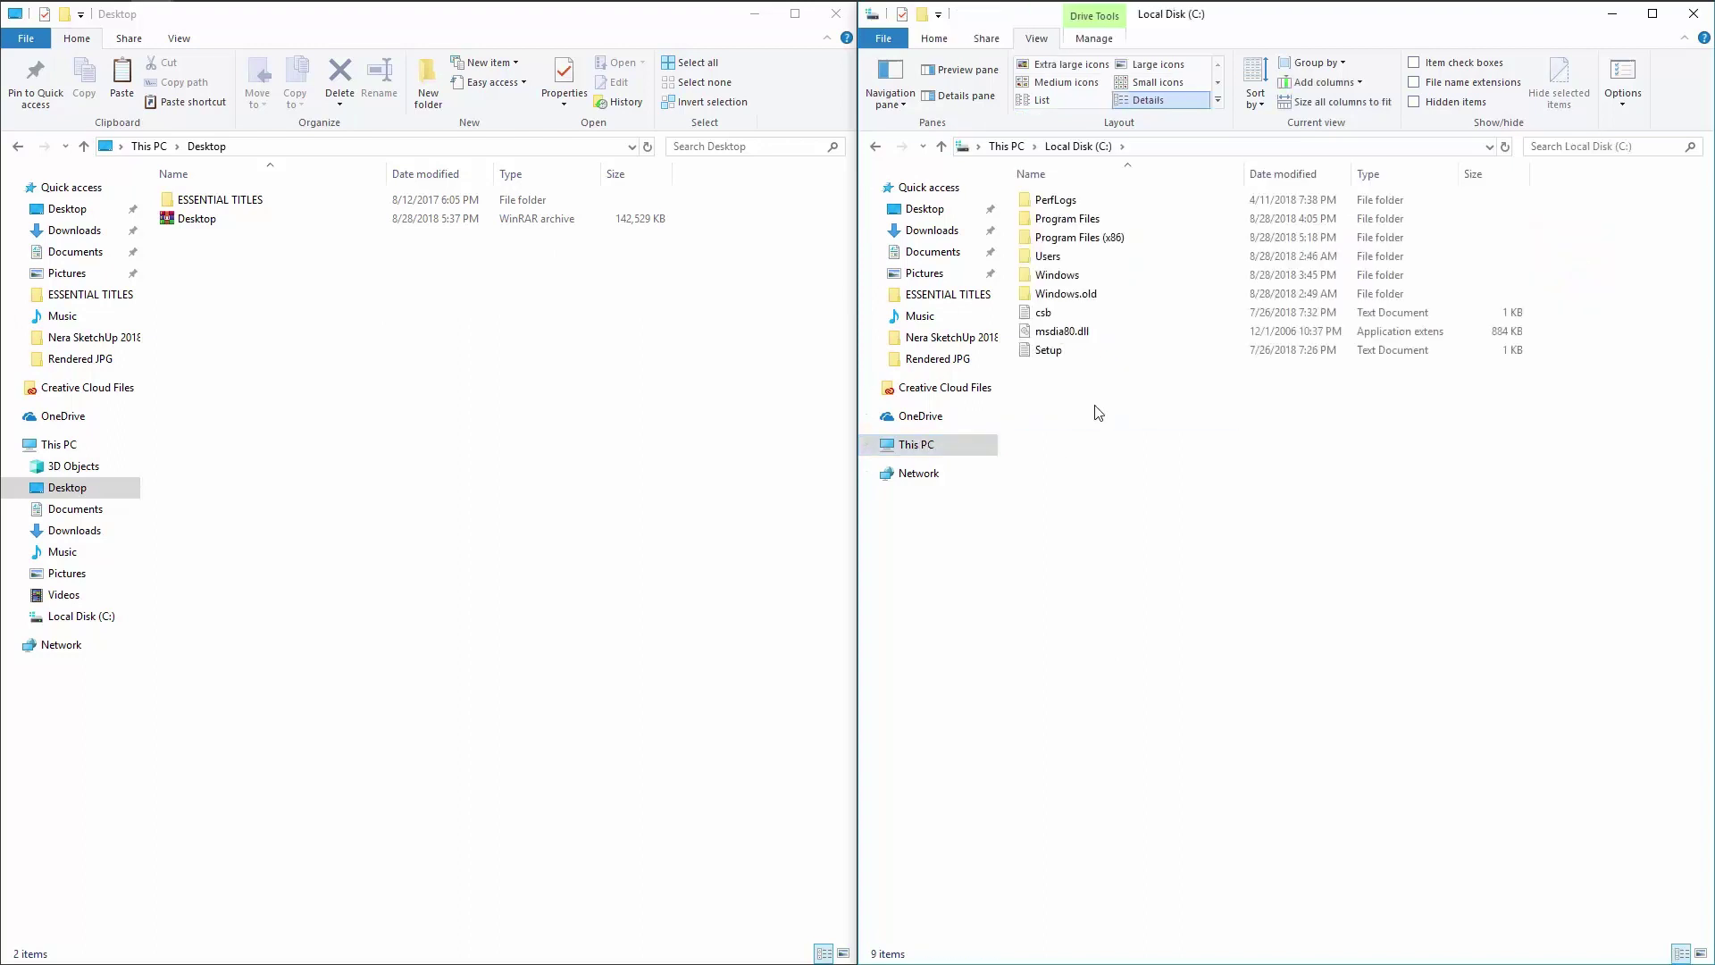
double_click(1069, 258)
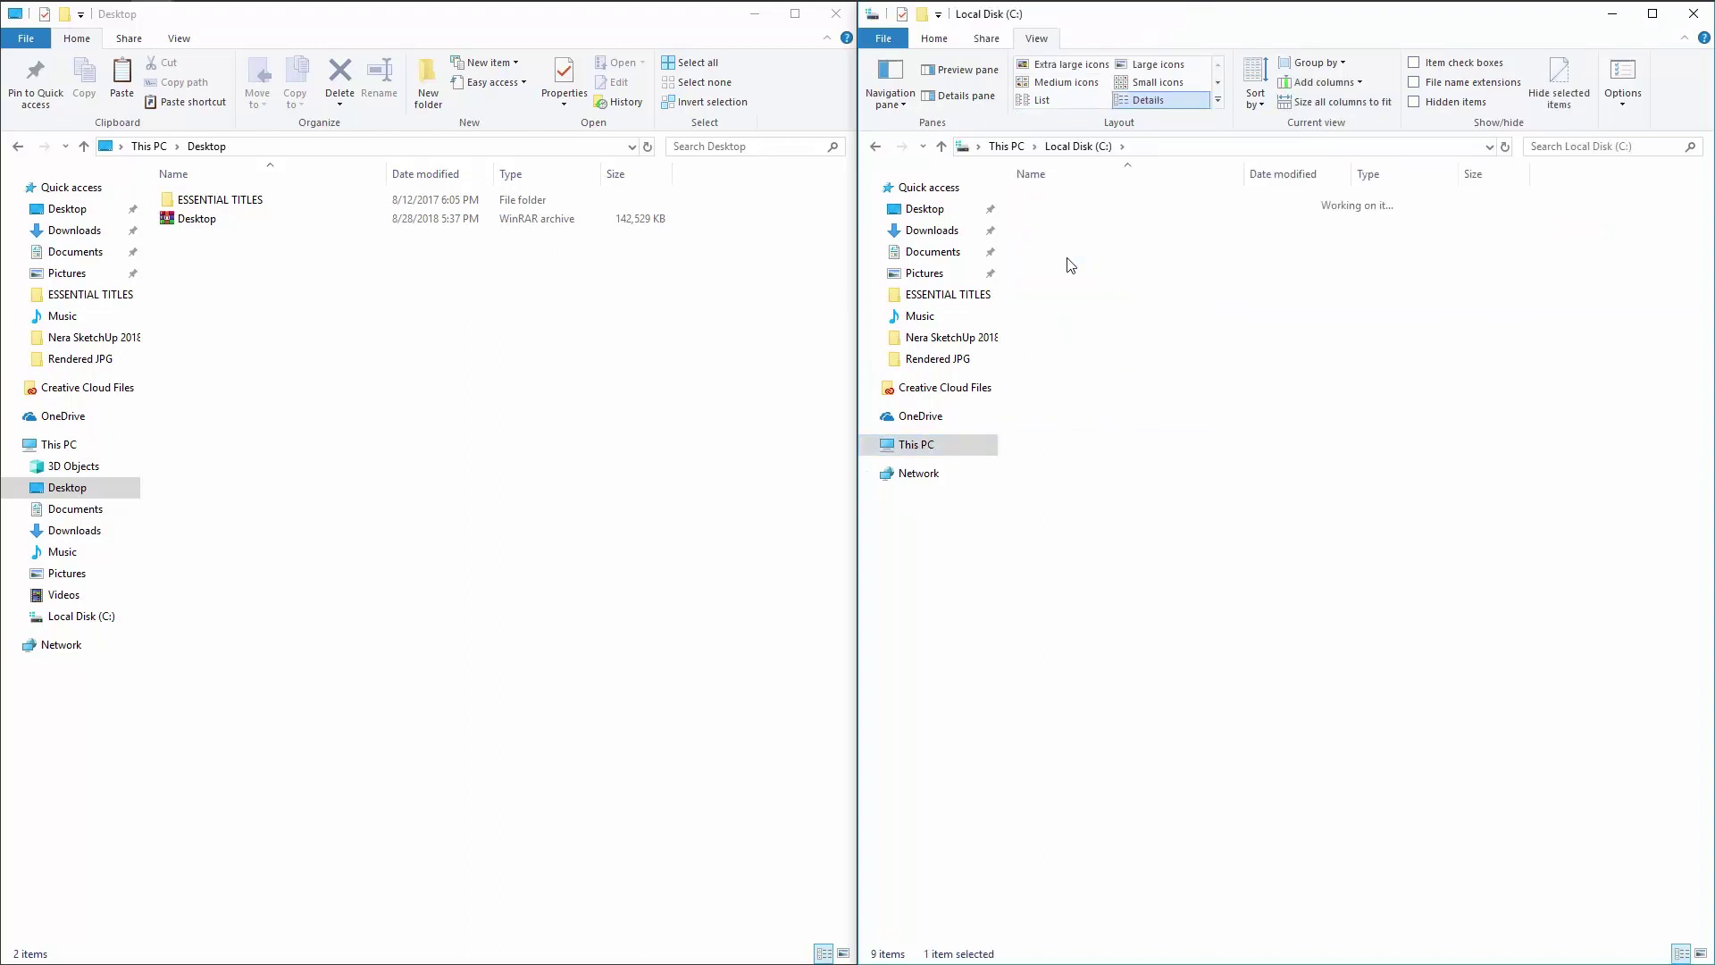
double_click(1089, 228)
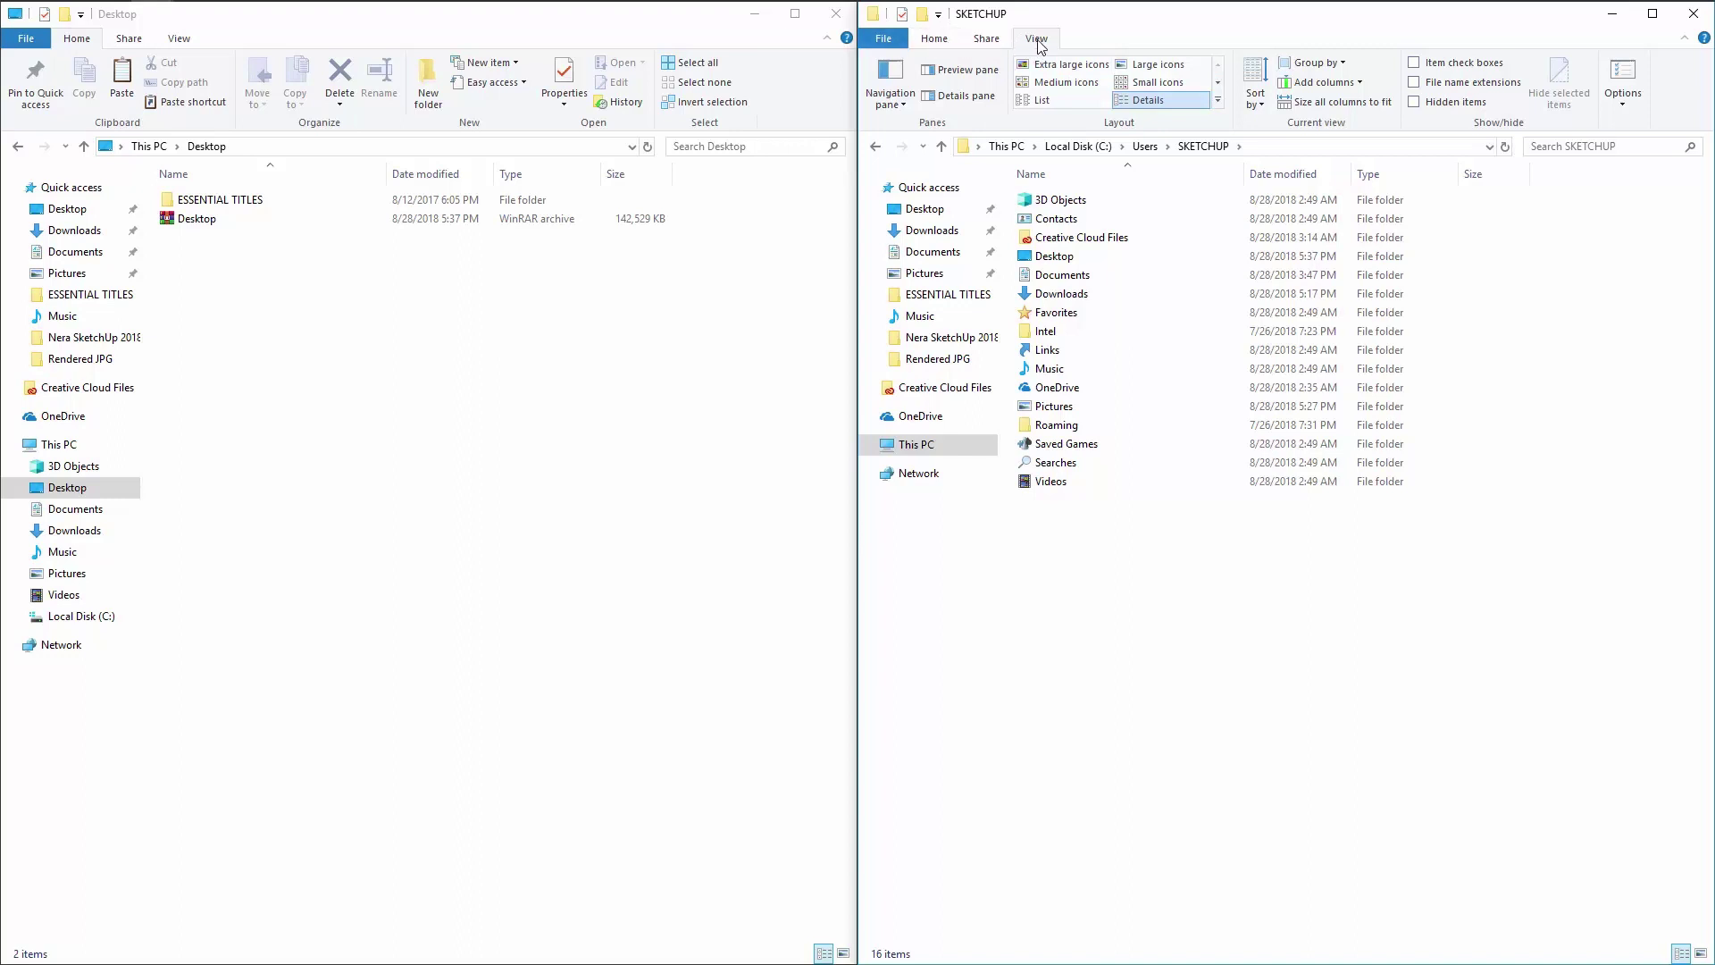
left_click(1416, 105)
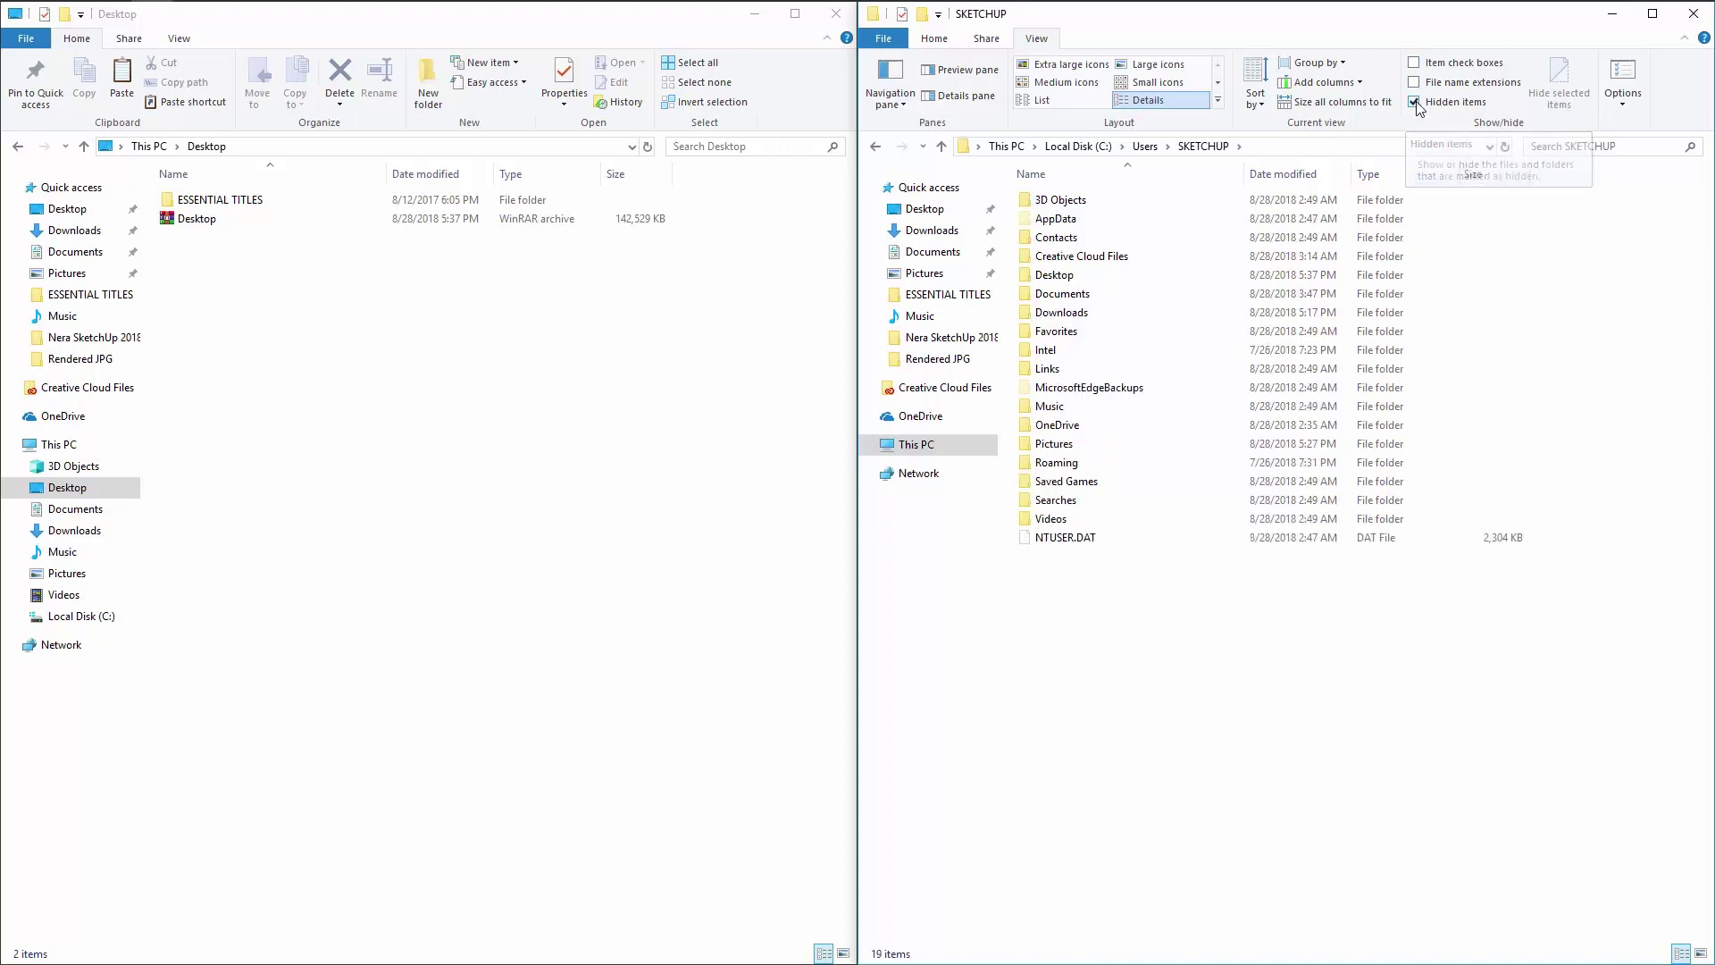
Step: Navigate through AppData > Roaming > Adobe > Common into the Motion Graphics Templates folder
double_click(1075, 227)
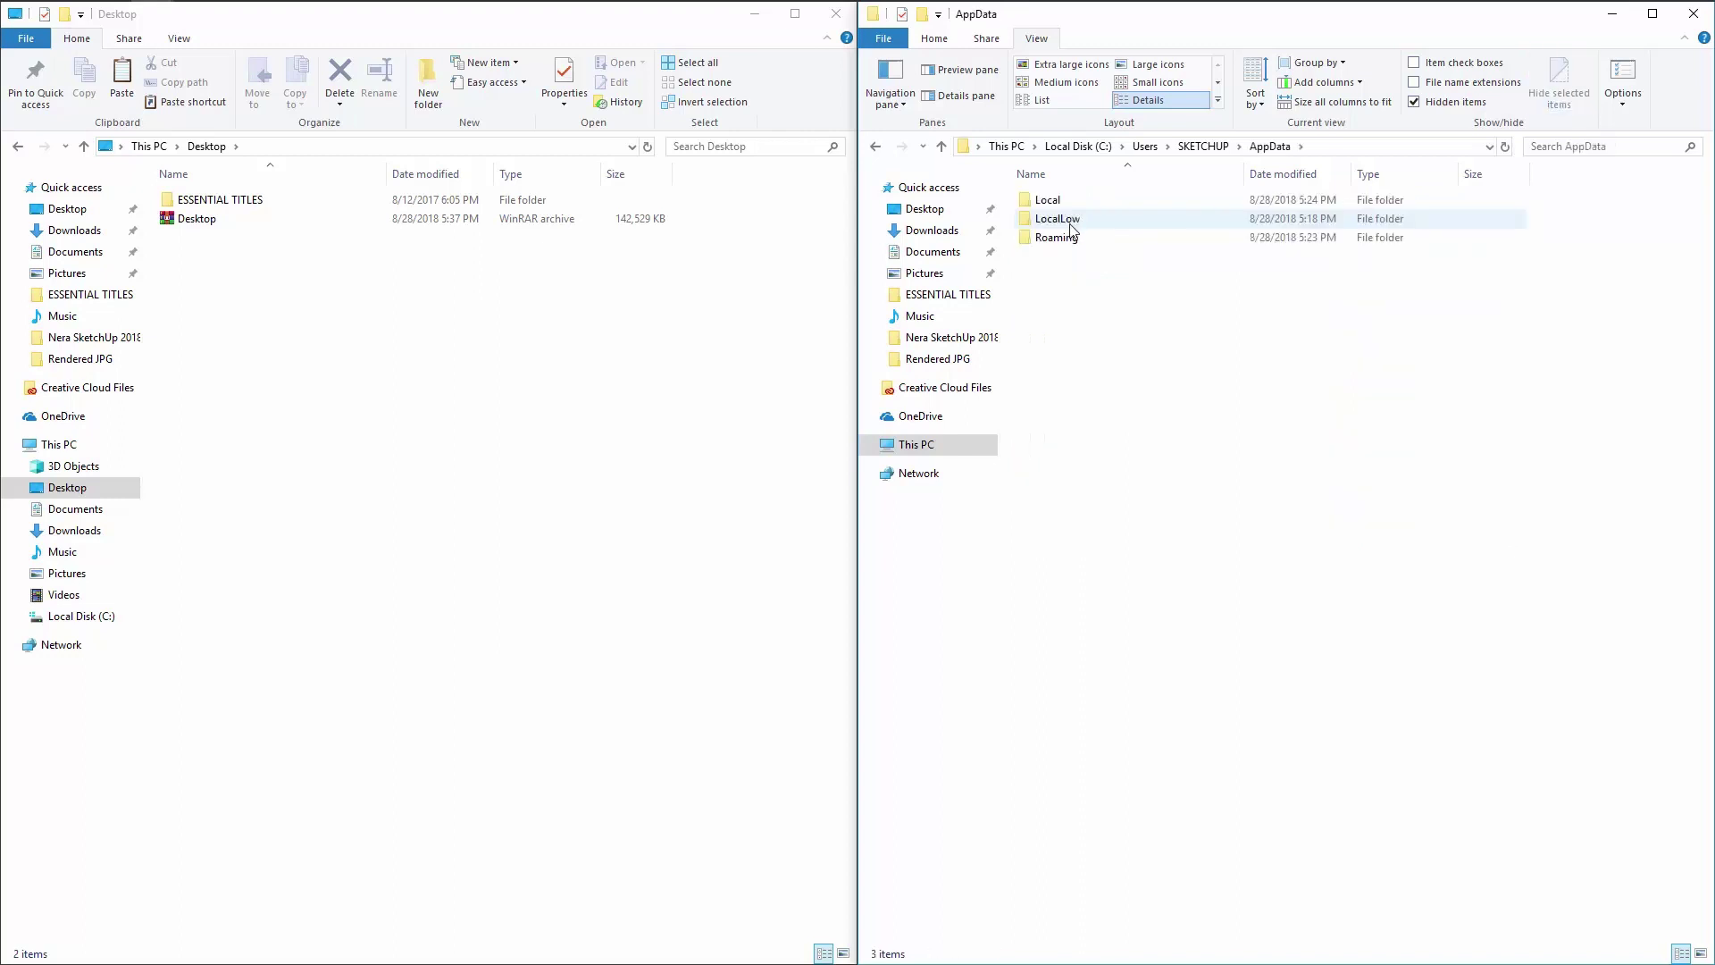
double_click(1064, 238)
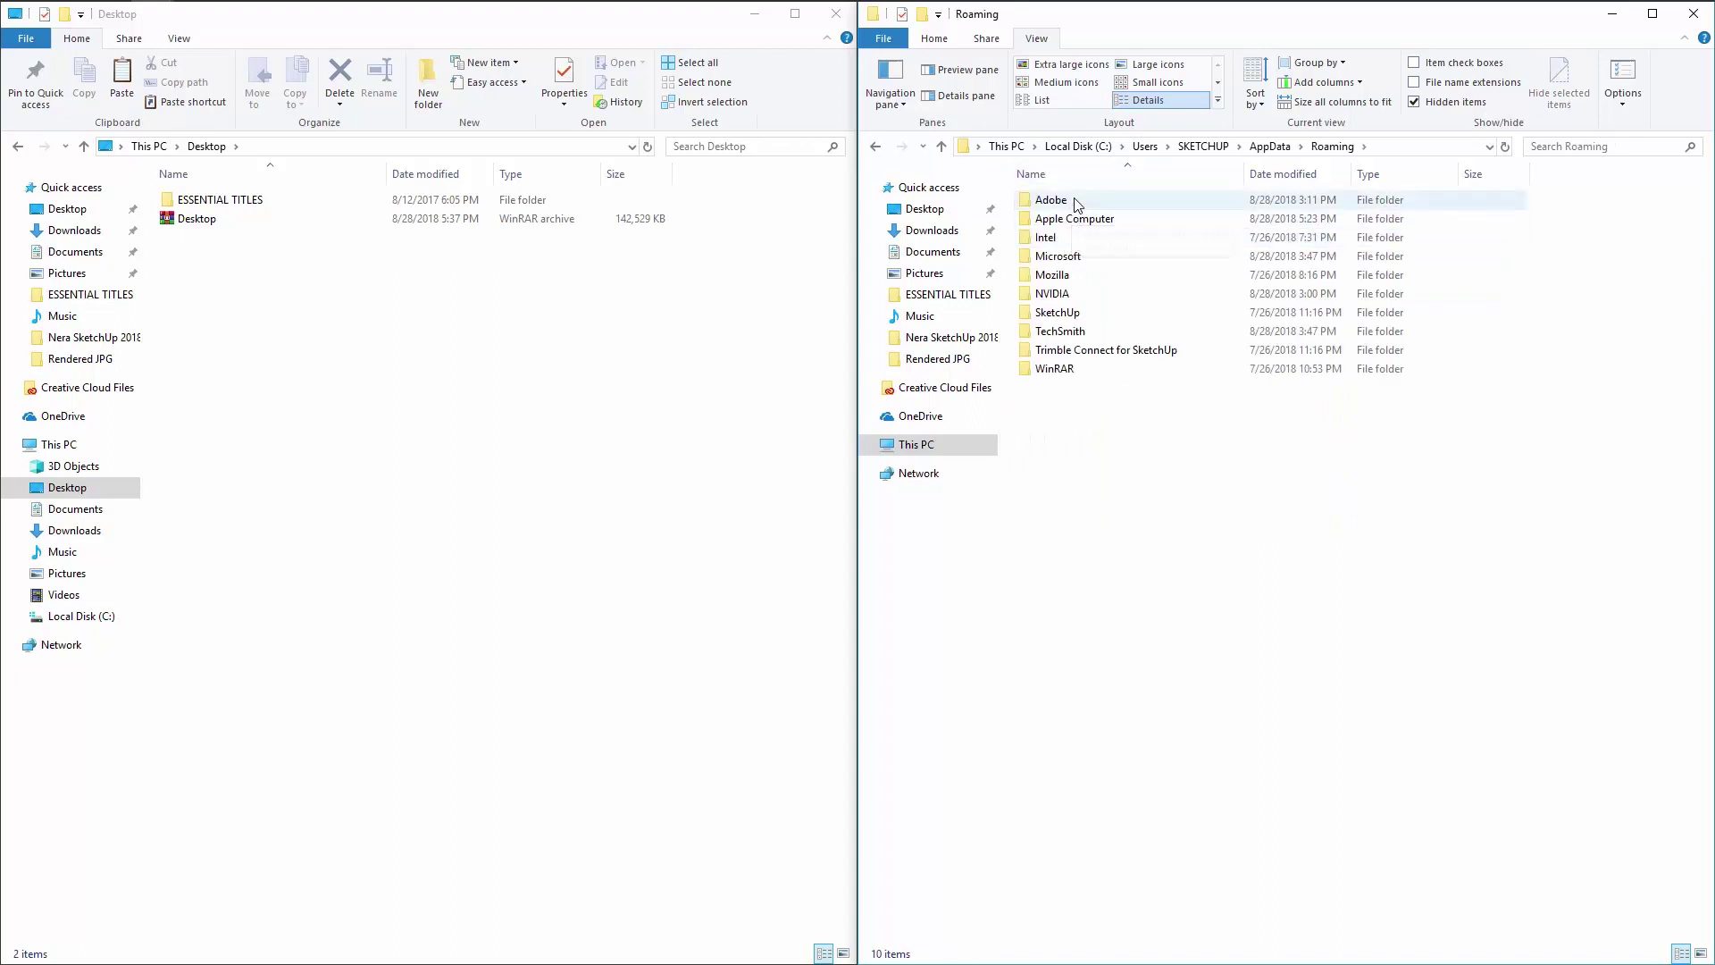
double_click(1072, 201)
double_click(1086, 367)
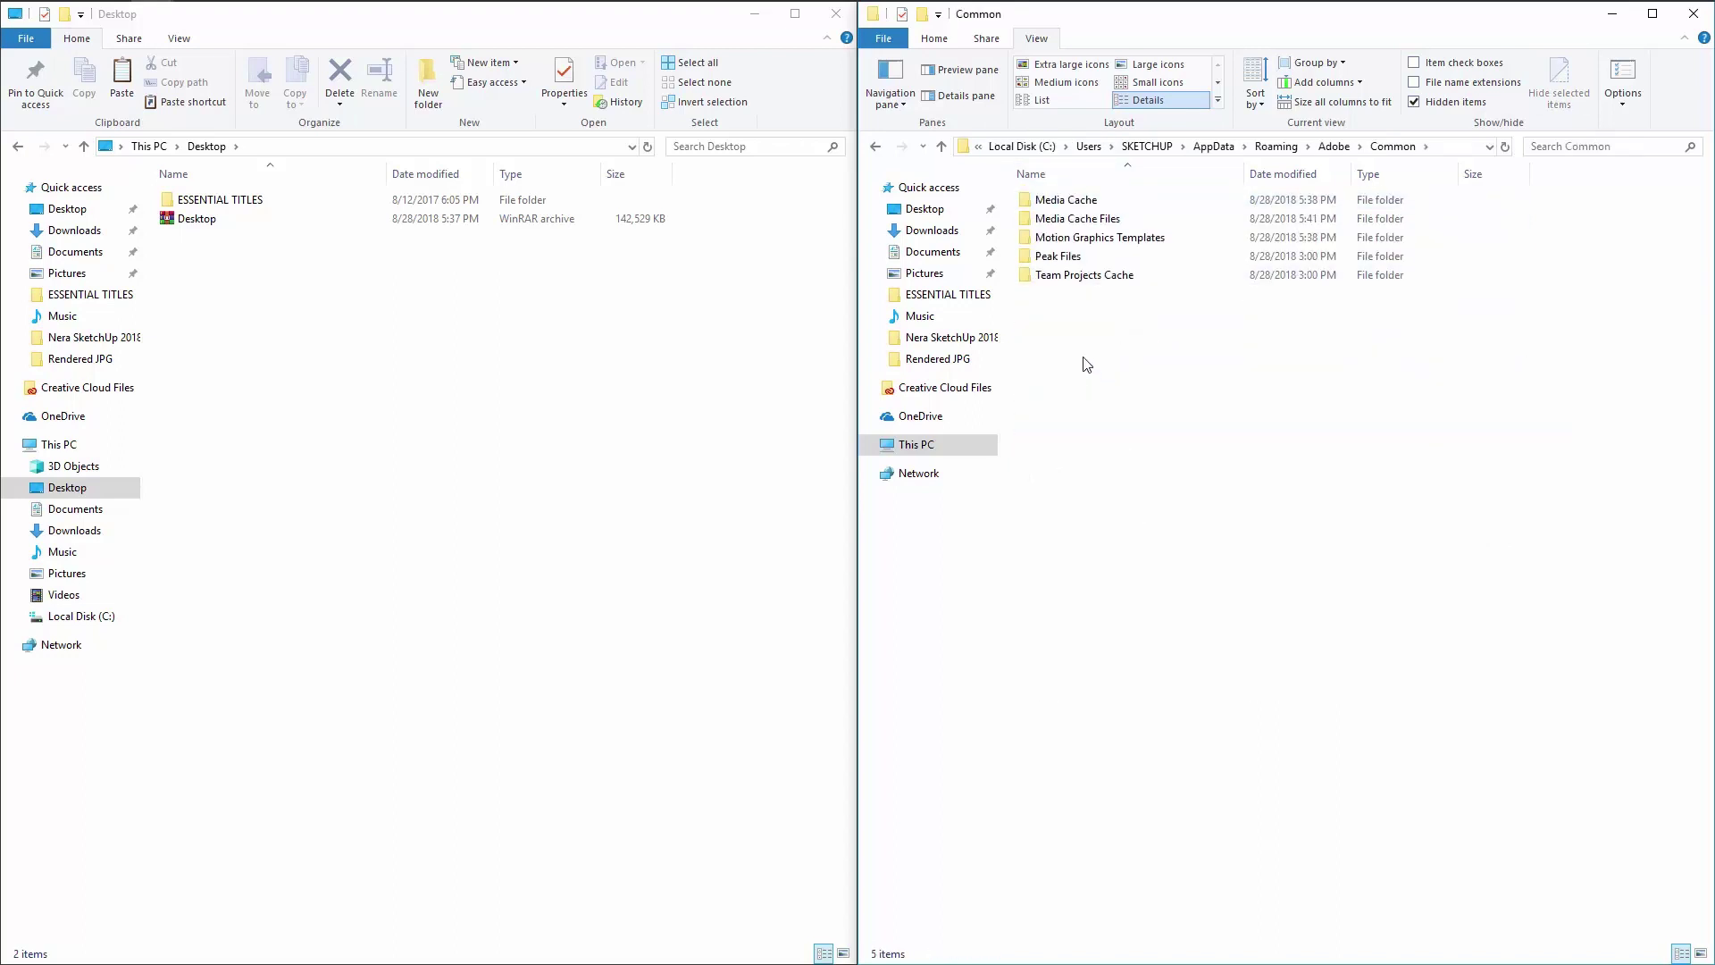
double_click(1110, 239)
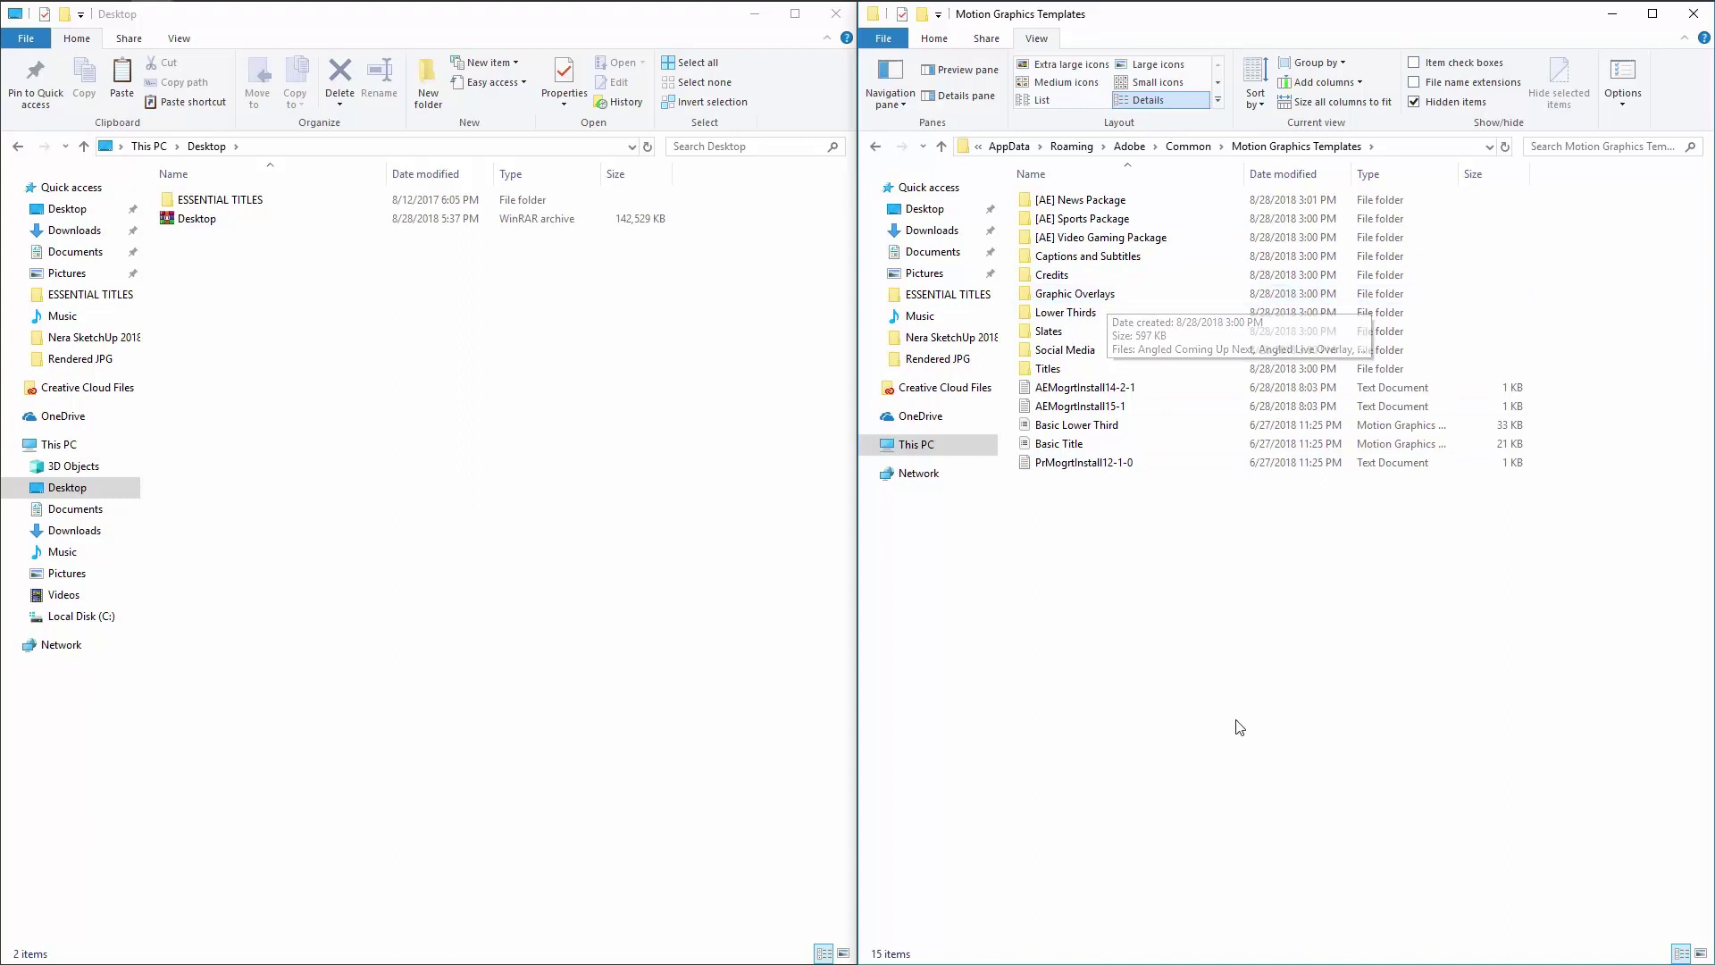
Step: Create a new folder named 'Nera Templates' in Motion Graphics Templates and open it
right_click(1243, 666)
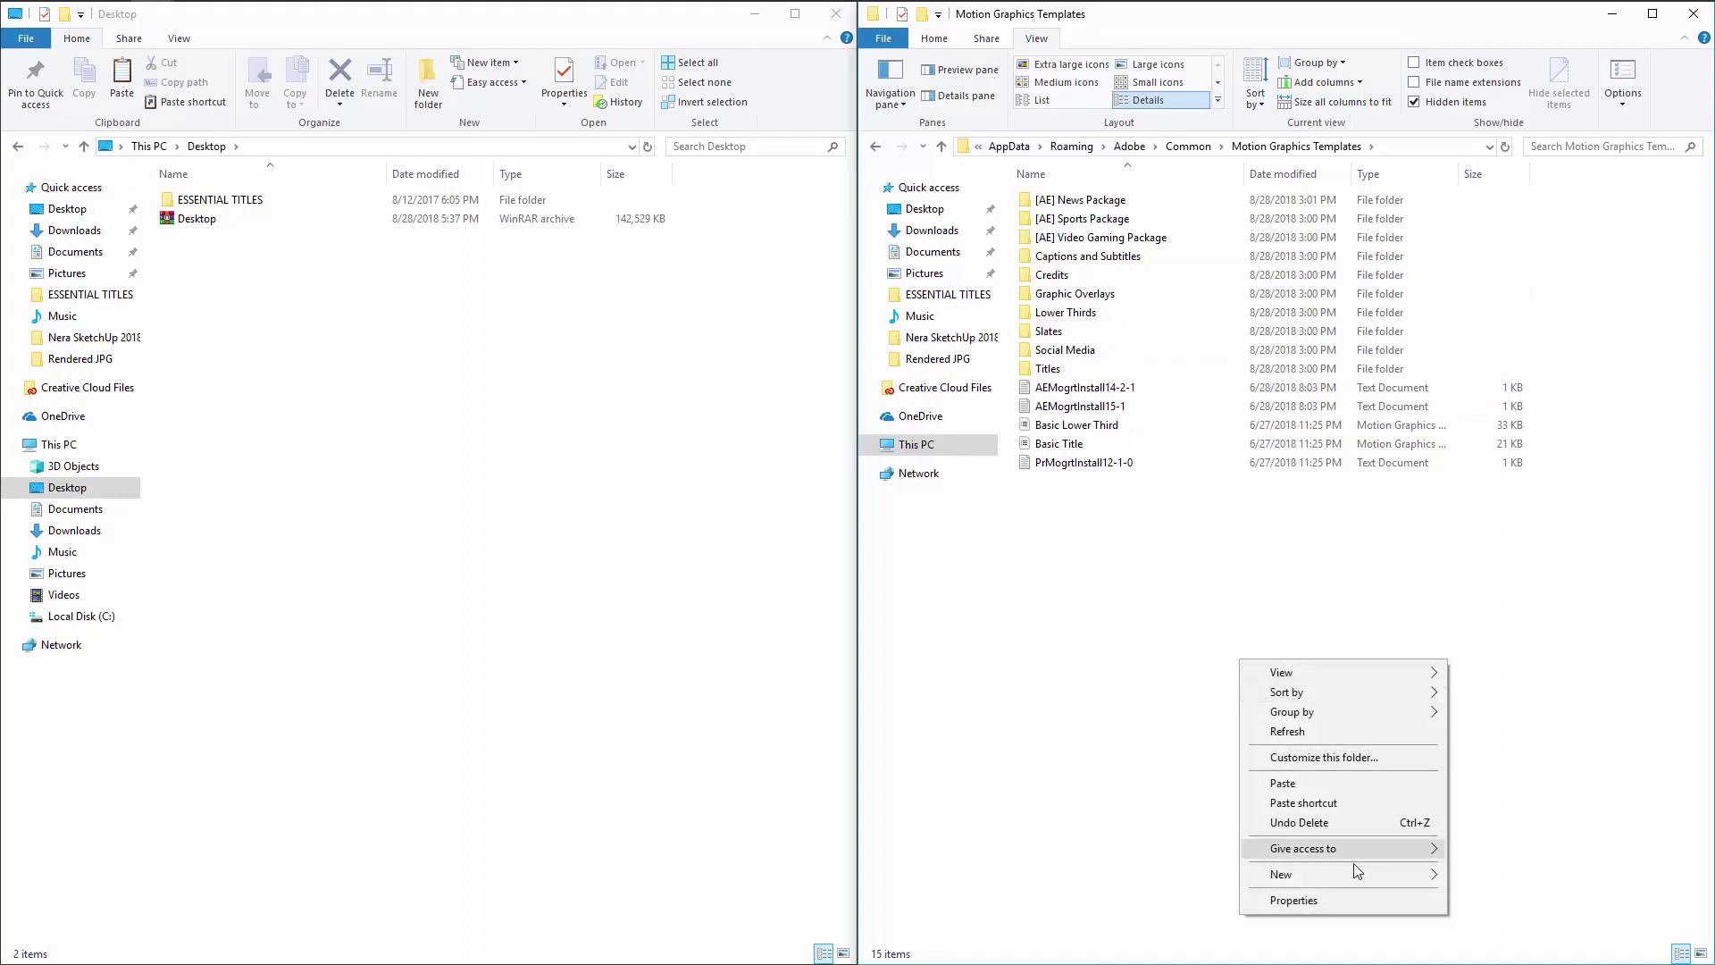
mouse_move(1347, 872)
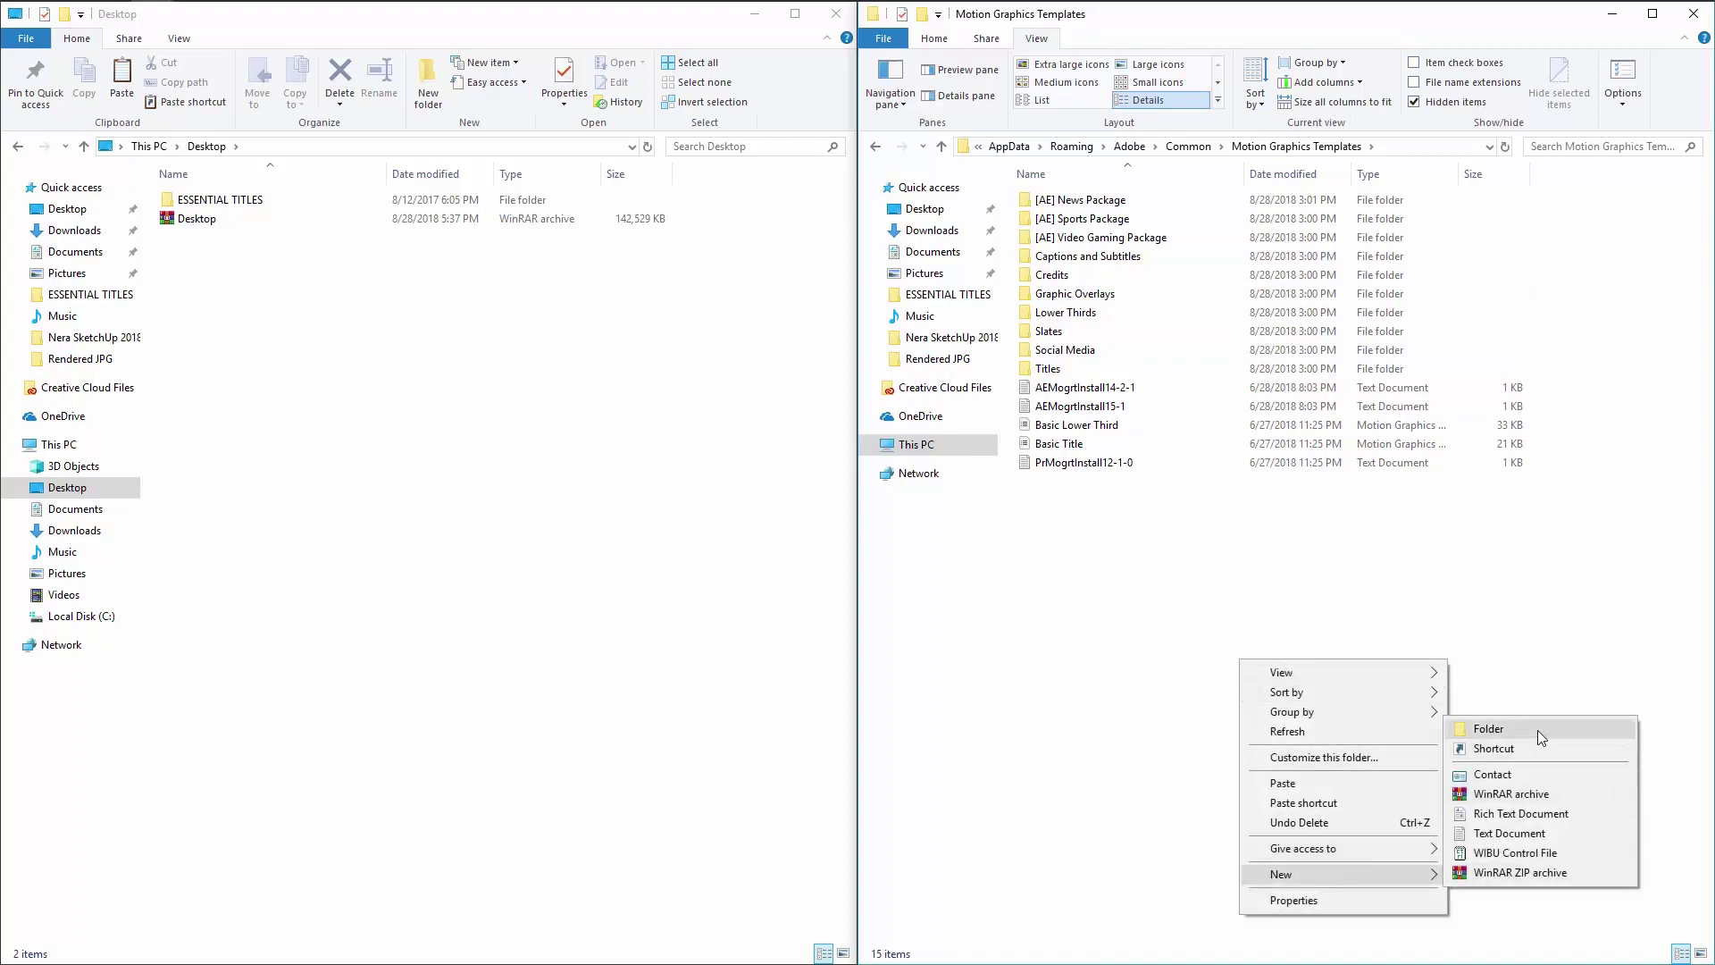
left_click(1538, 731)
type("Nera")
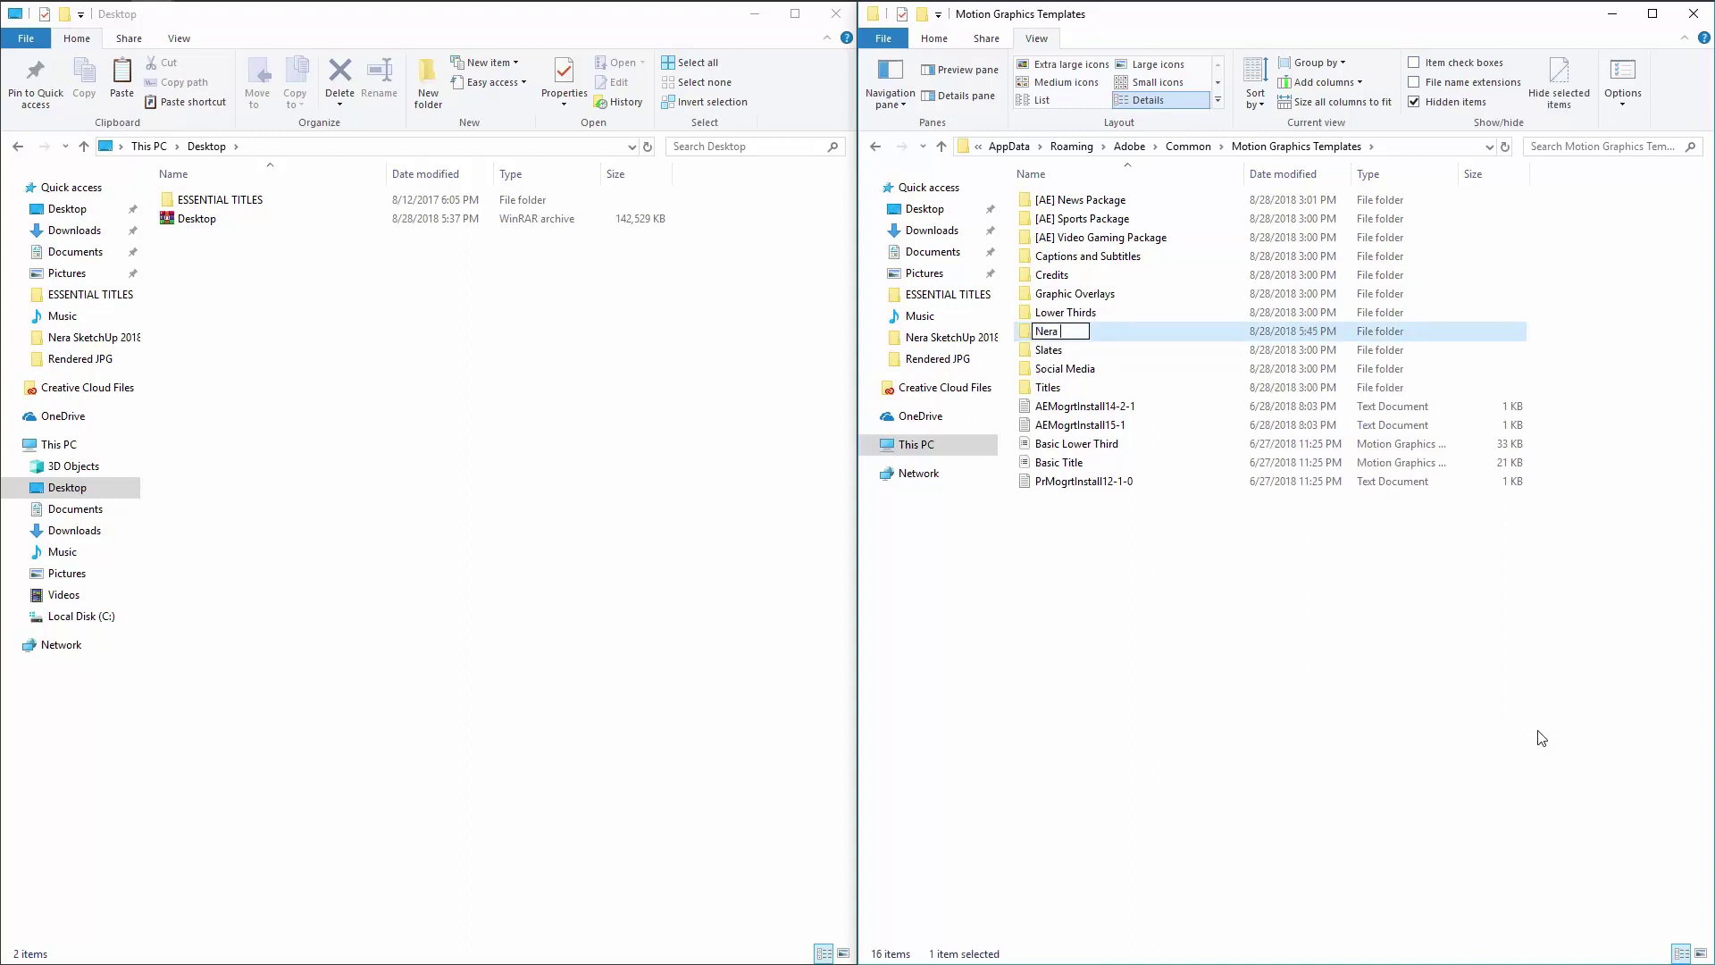
type(" Templates")
left_click(1510, 745)
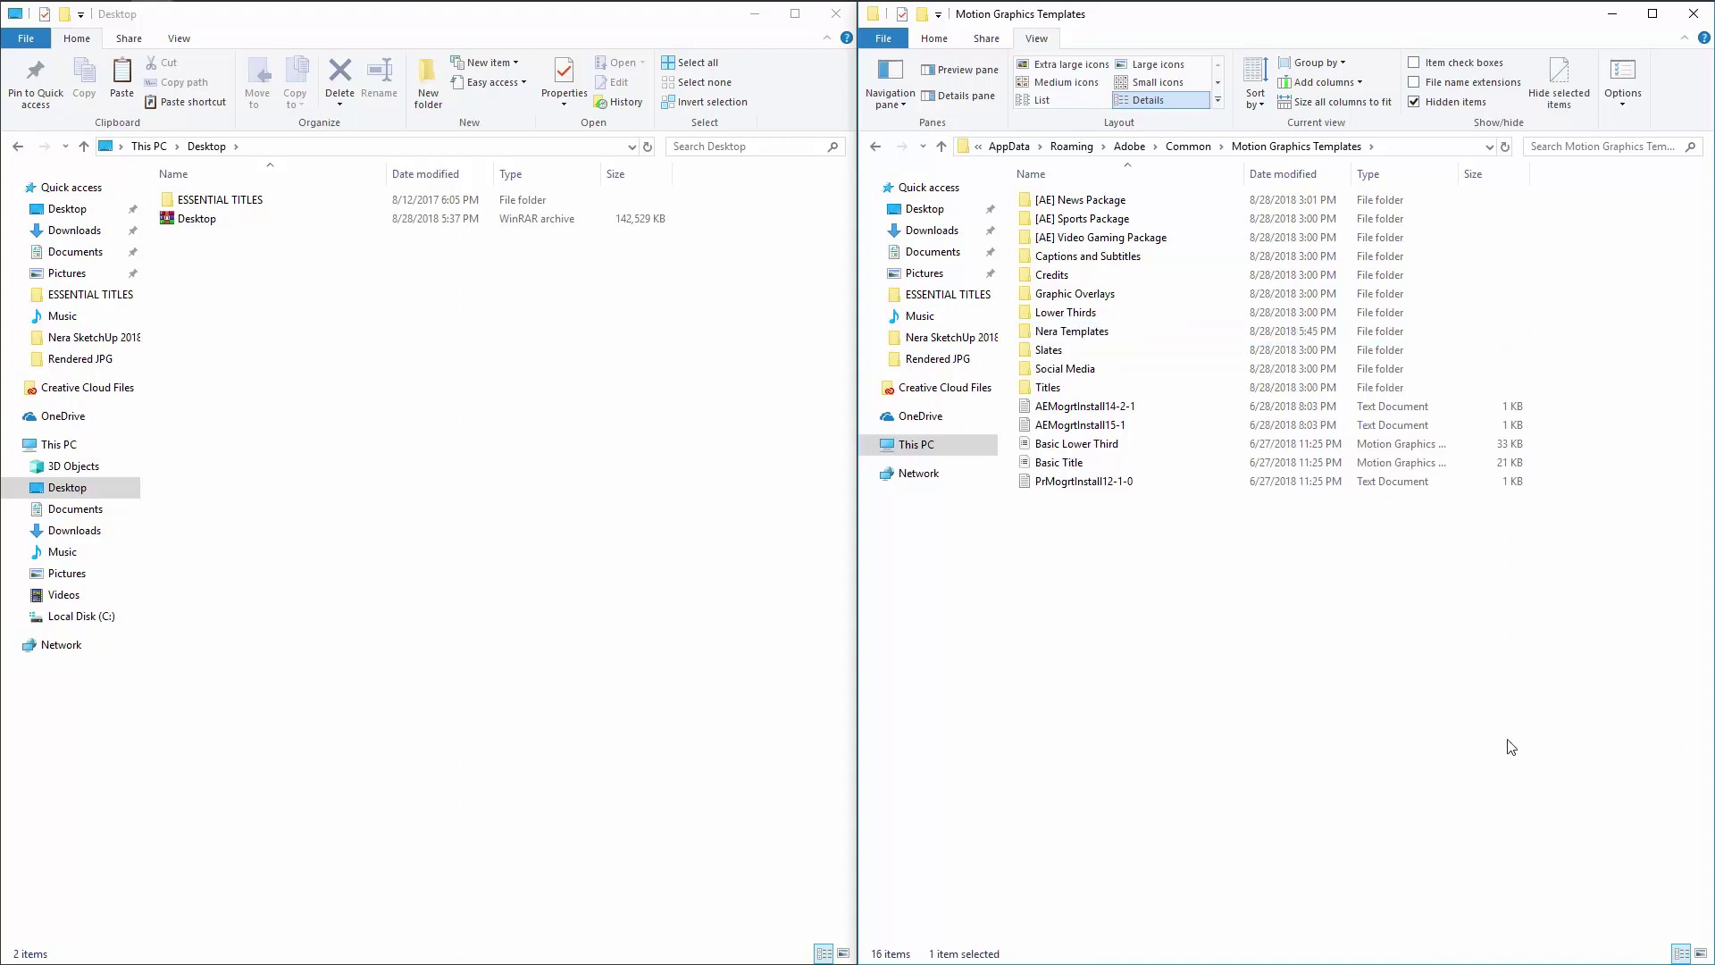
double_click(1132, 335)
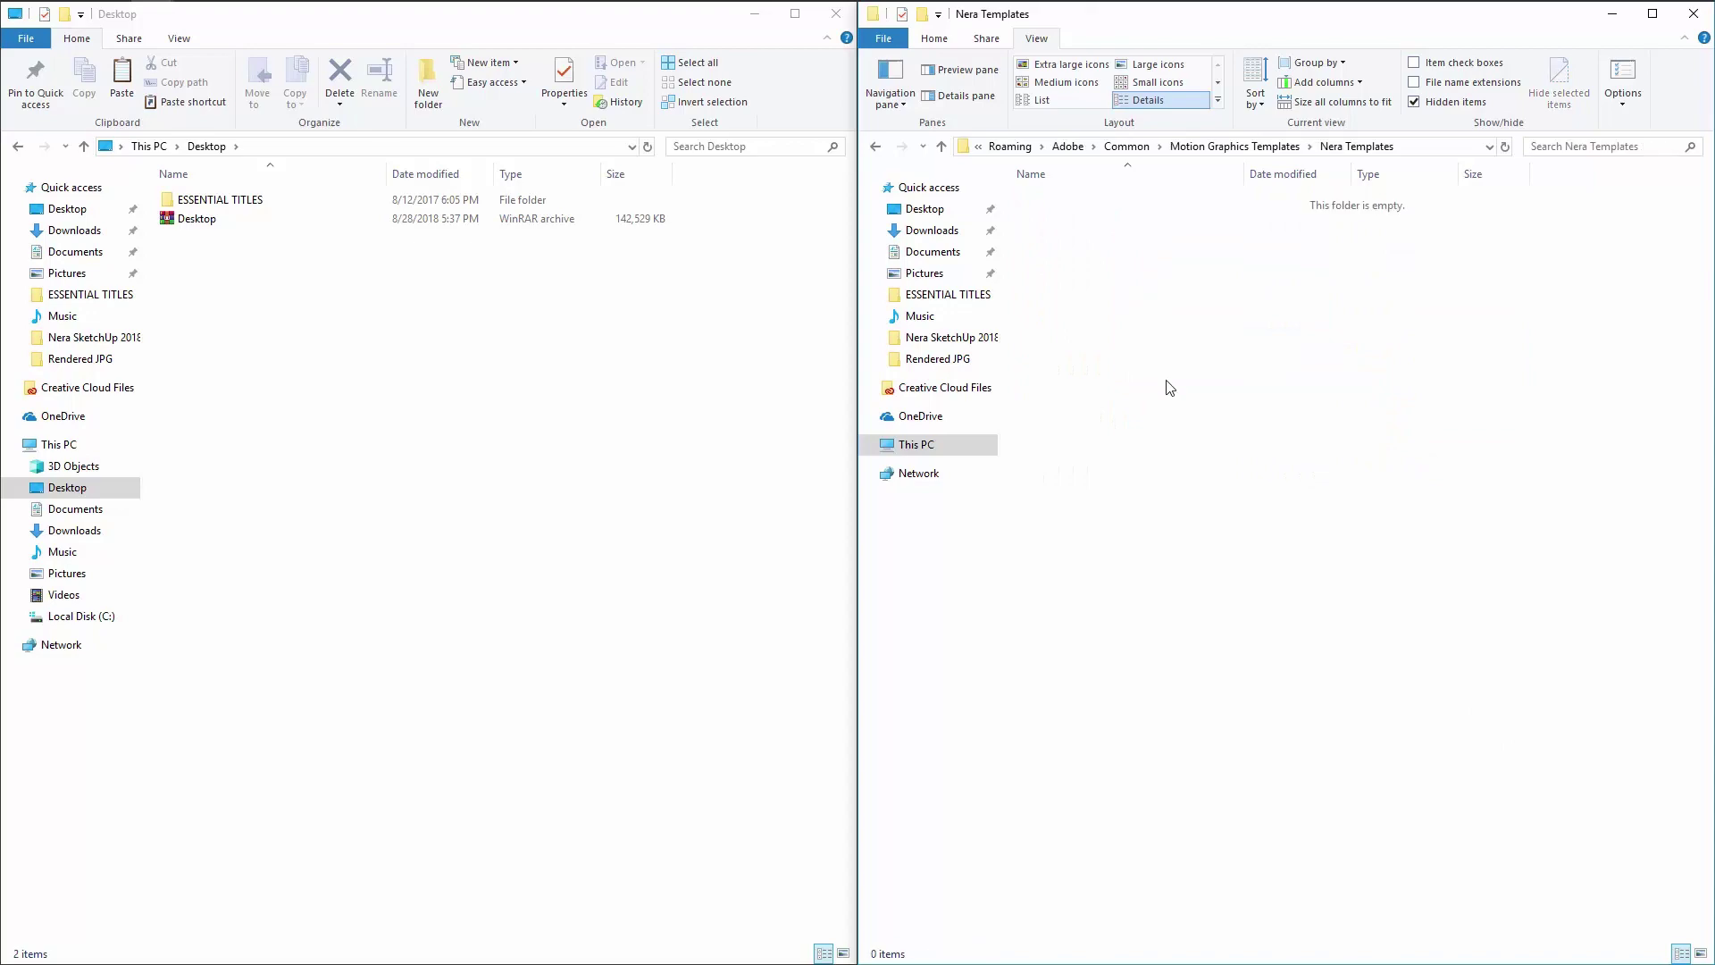
Step: Select all 39 template files in ESSENTIAL TITLES and copy them
double_click(234, 202)
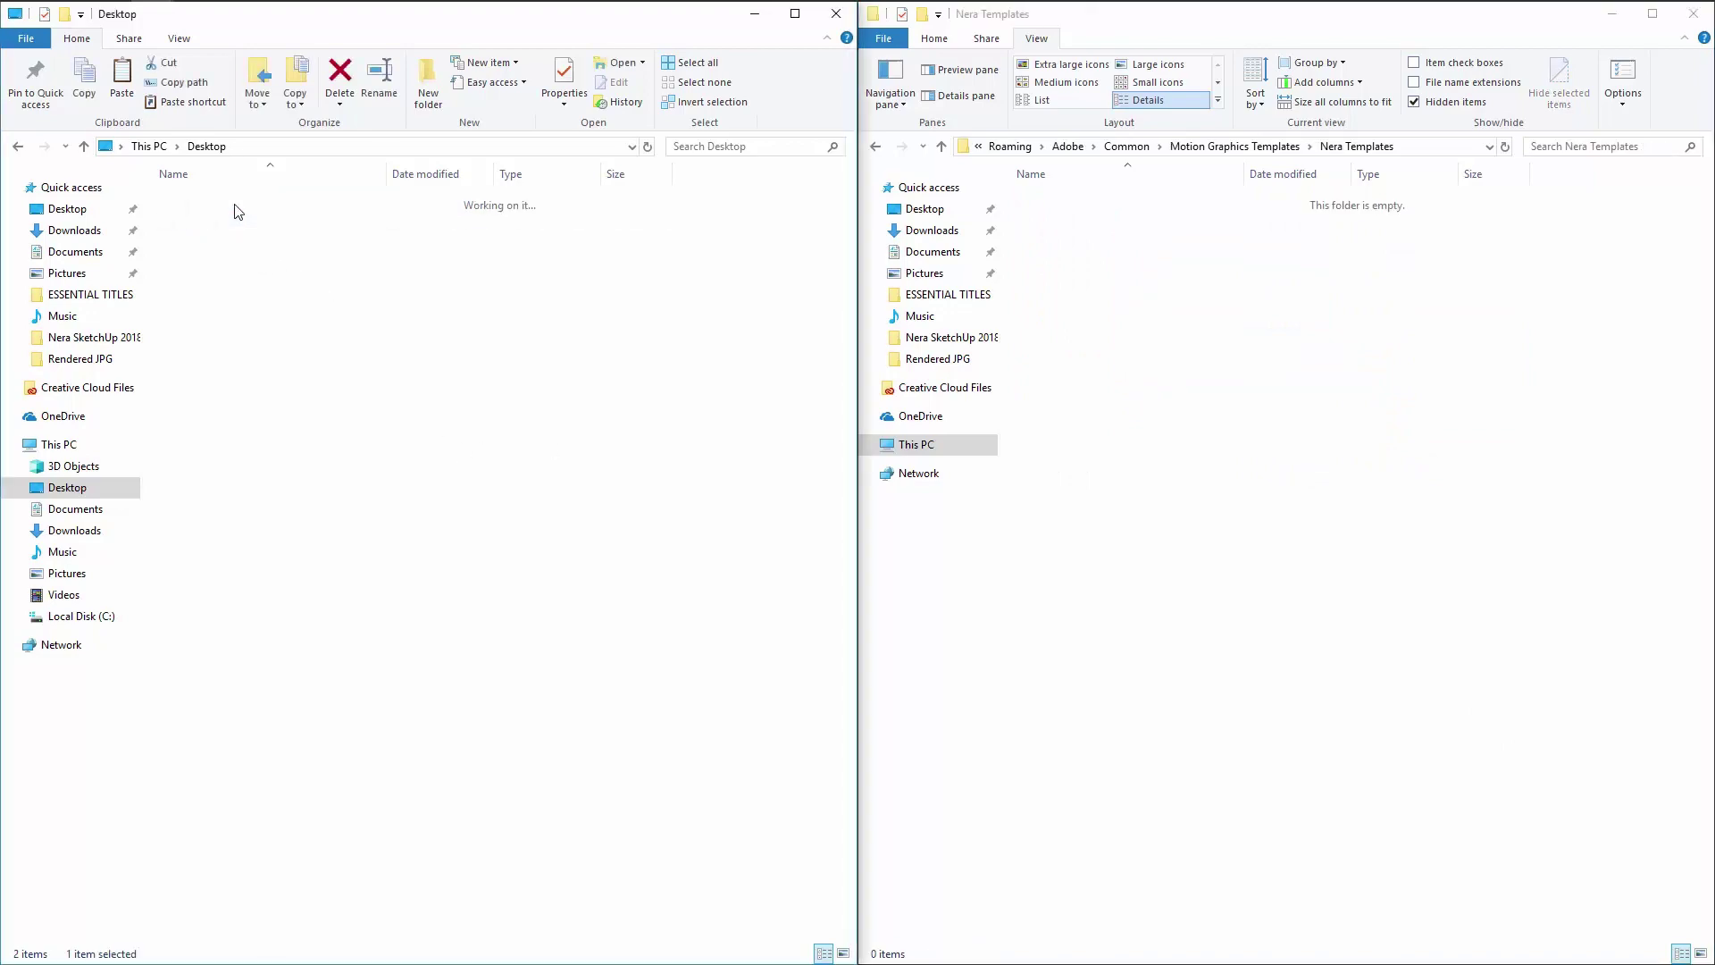
left_click(259, 219)
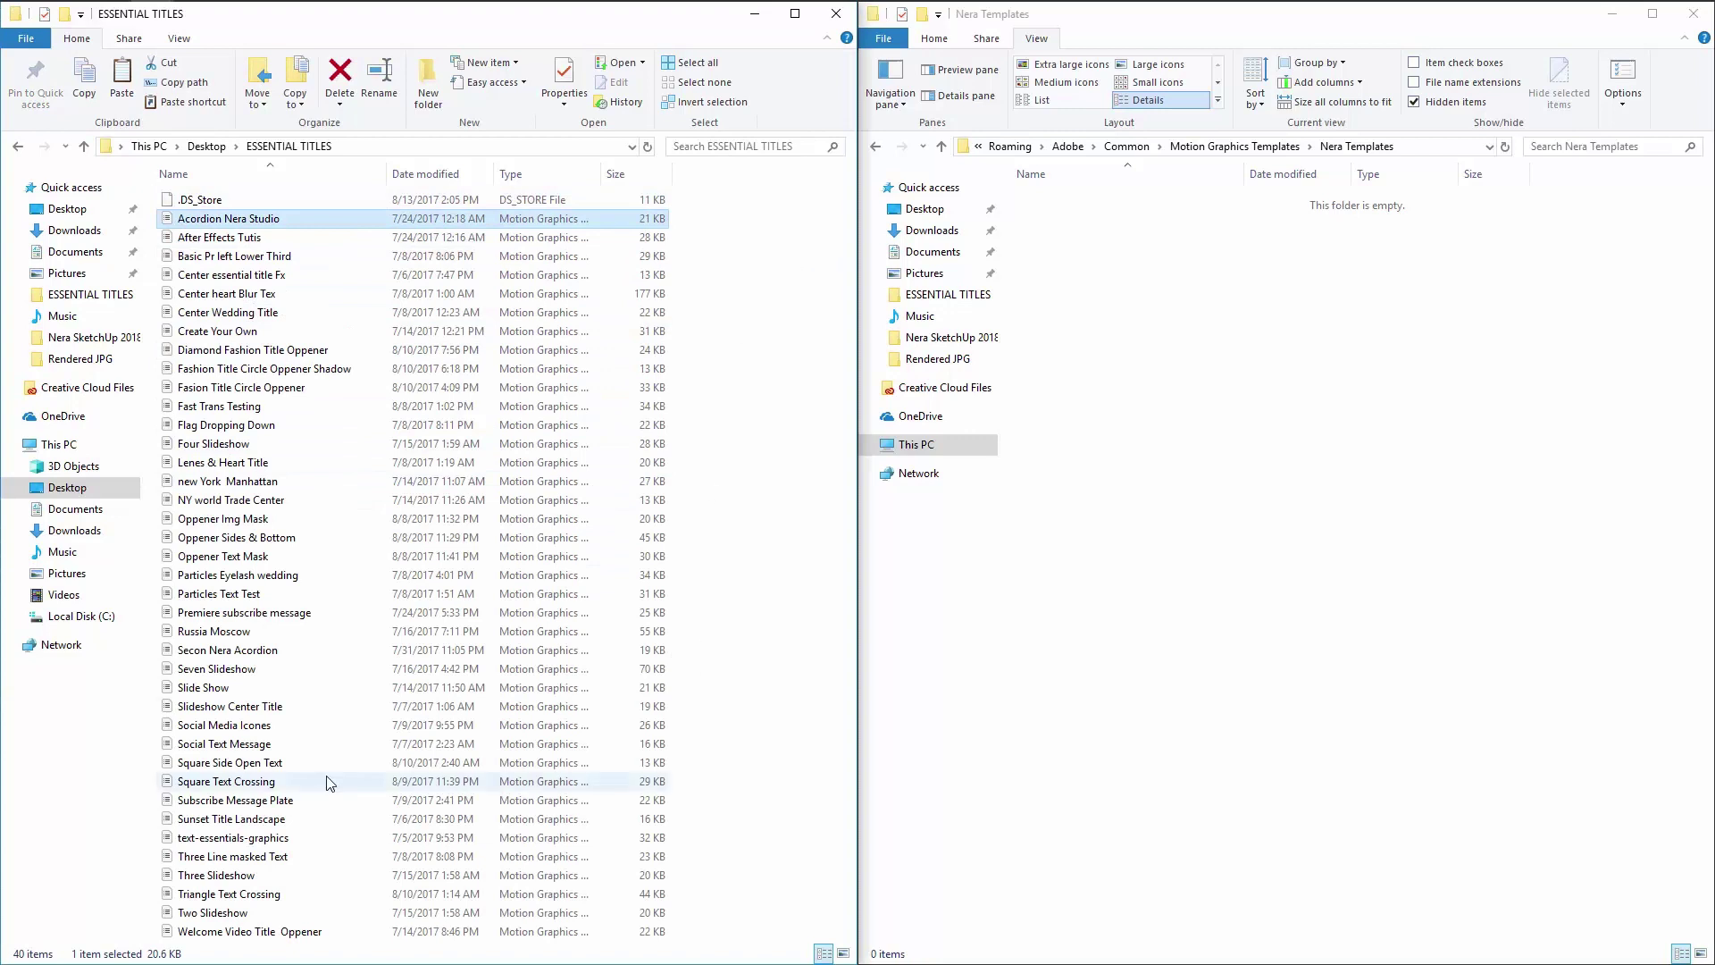
left_click(243, 932, "shift")
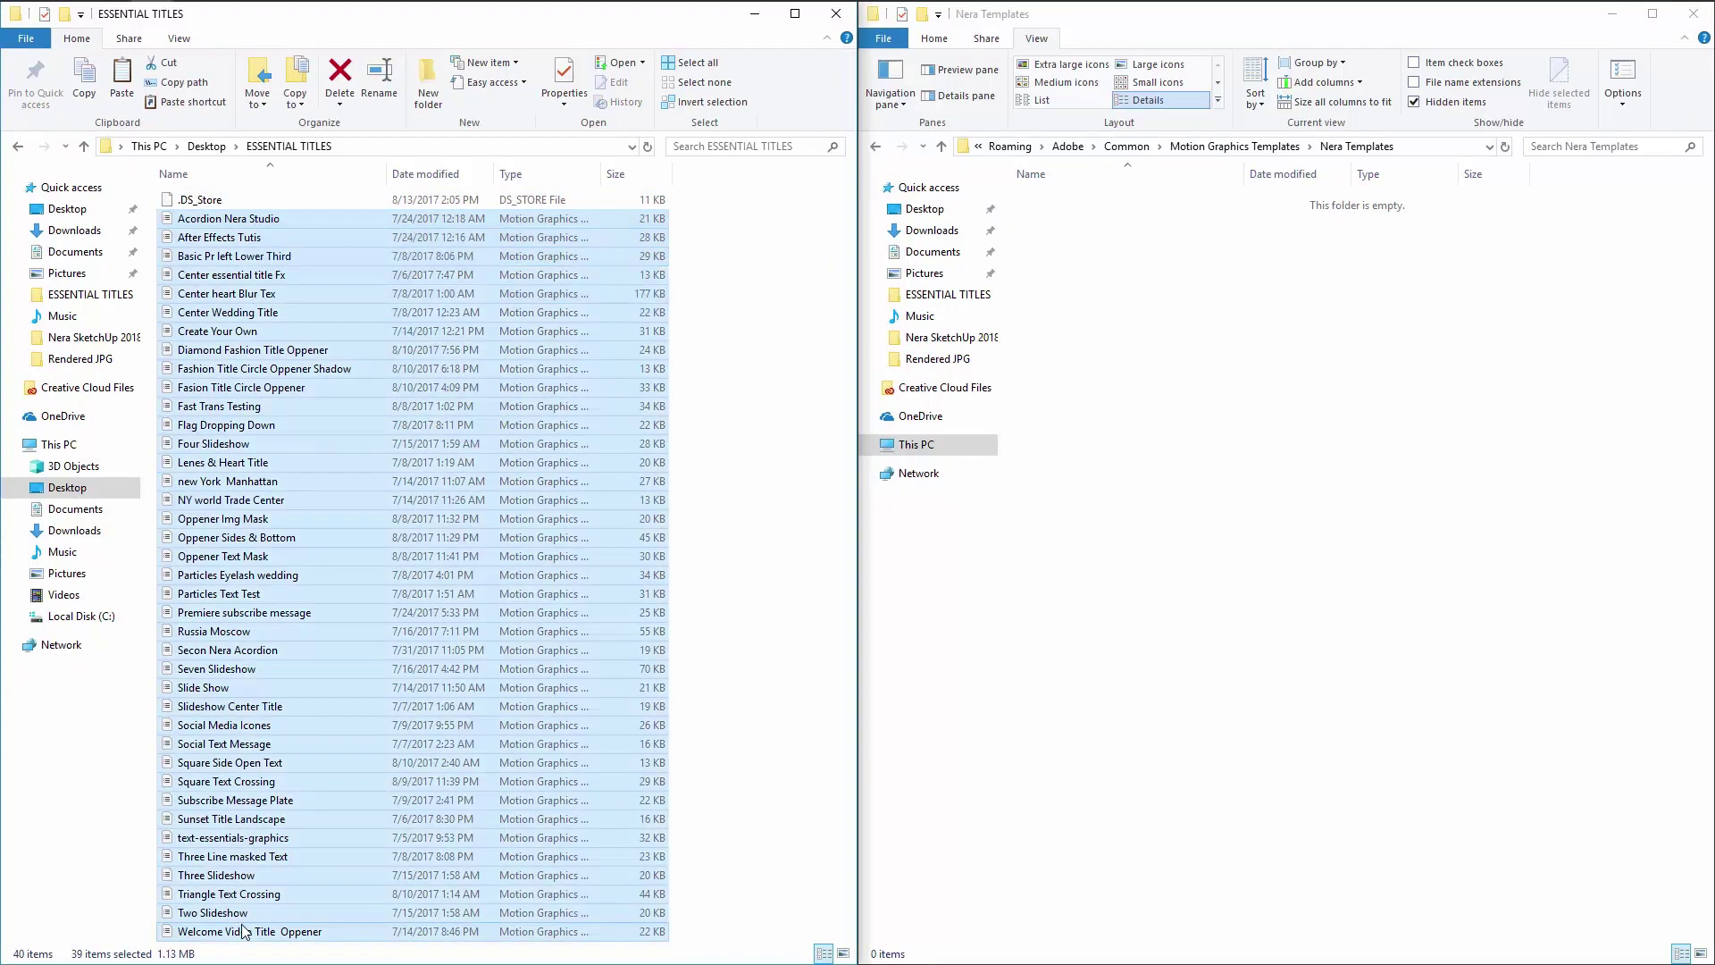
right_click(295, 556)
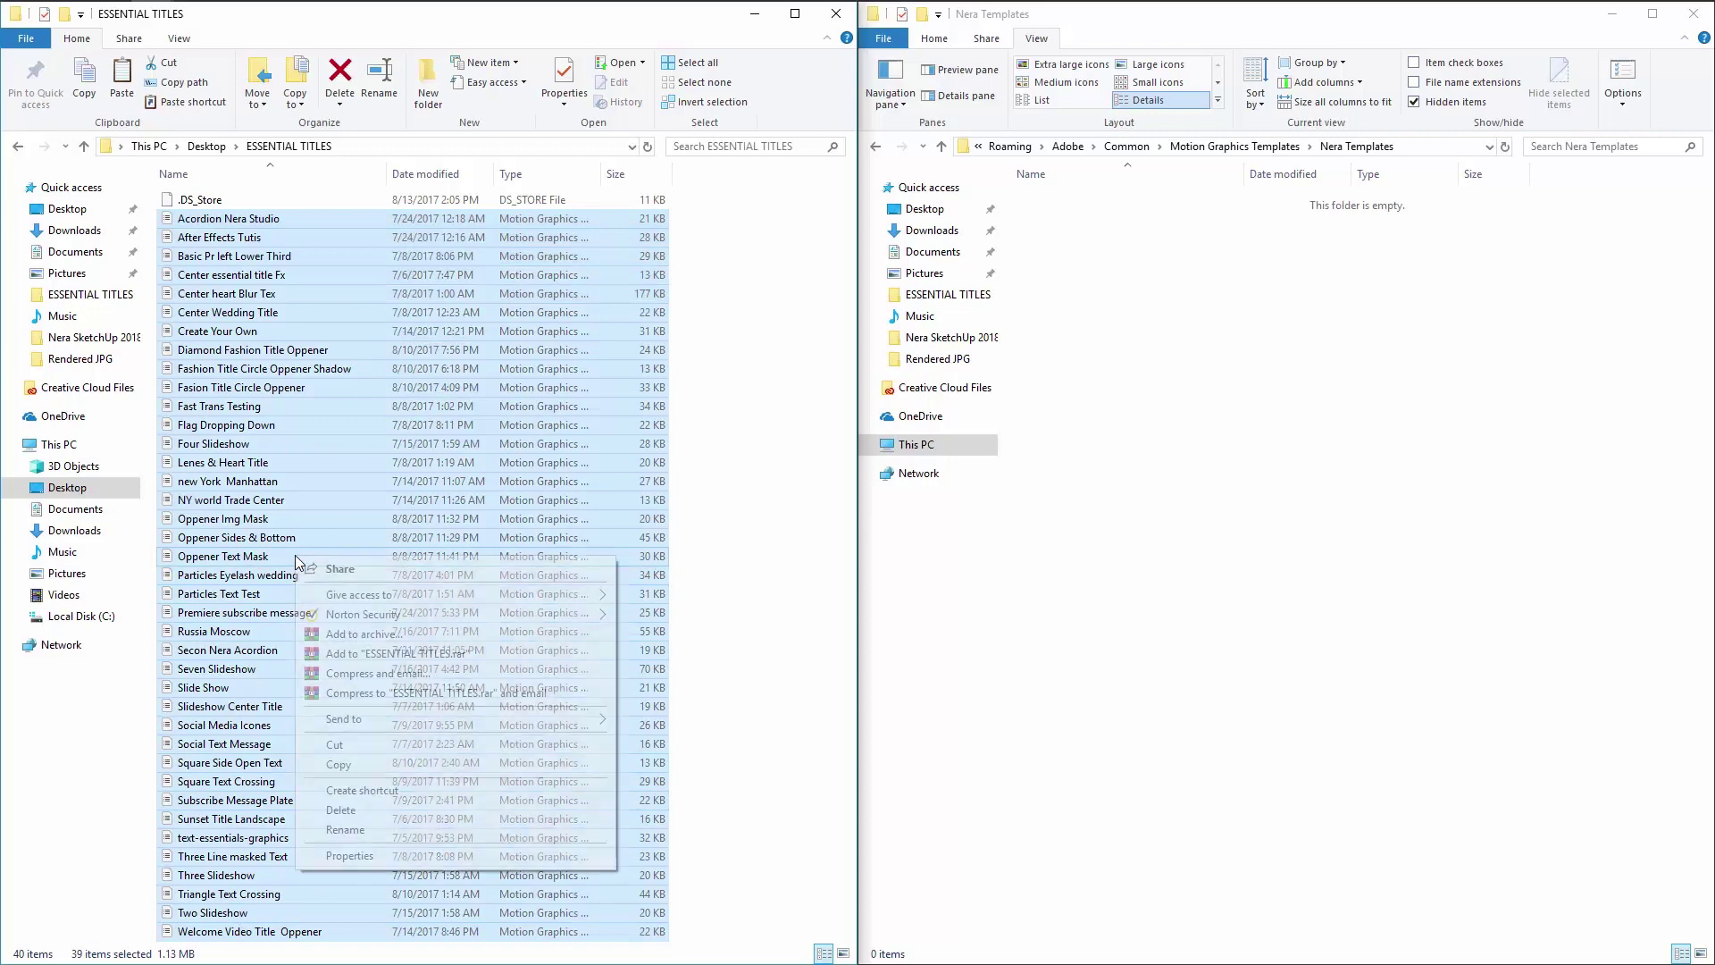
left_click(347, 767)
Step: Paste the 39 templates into Nera Templates and close both Explorer windows
left_click(1137, 663)
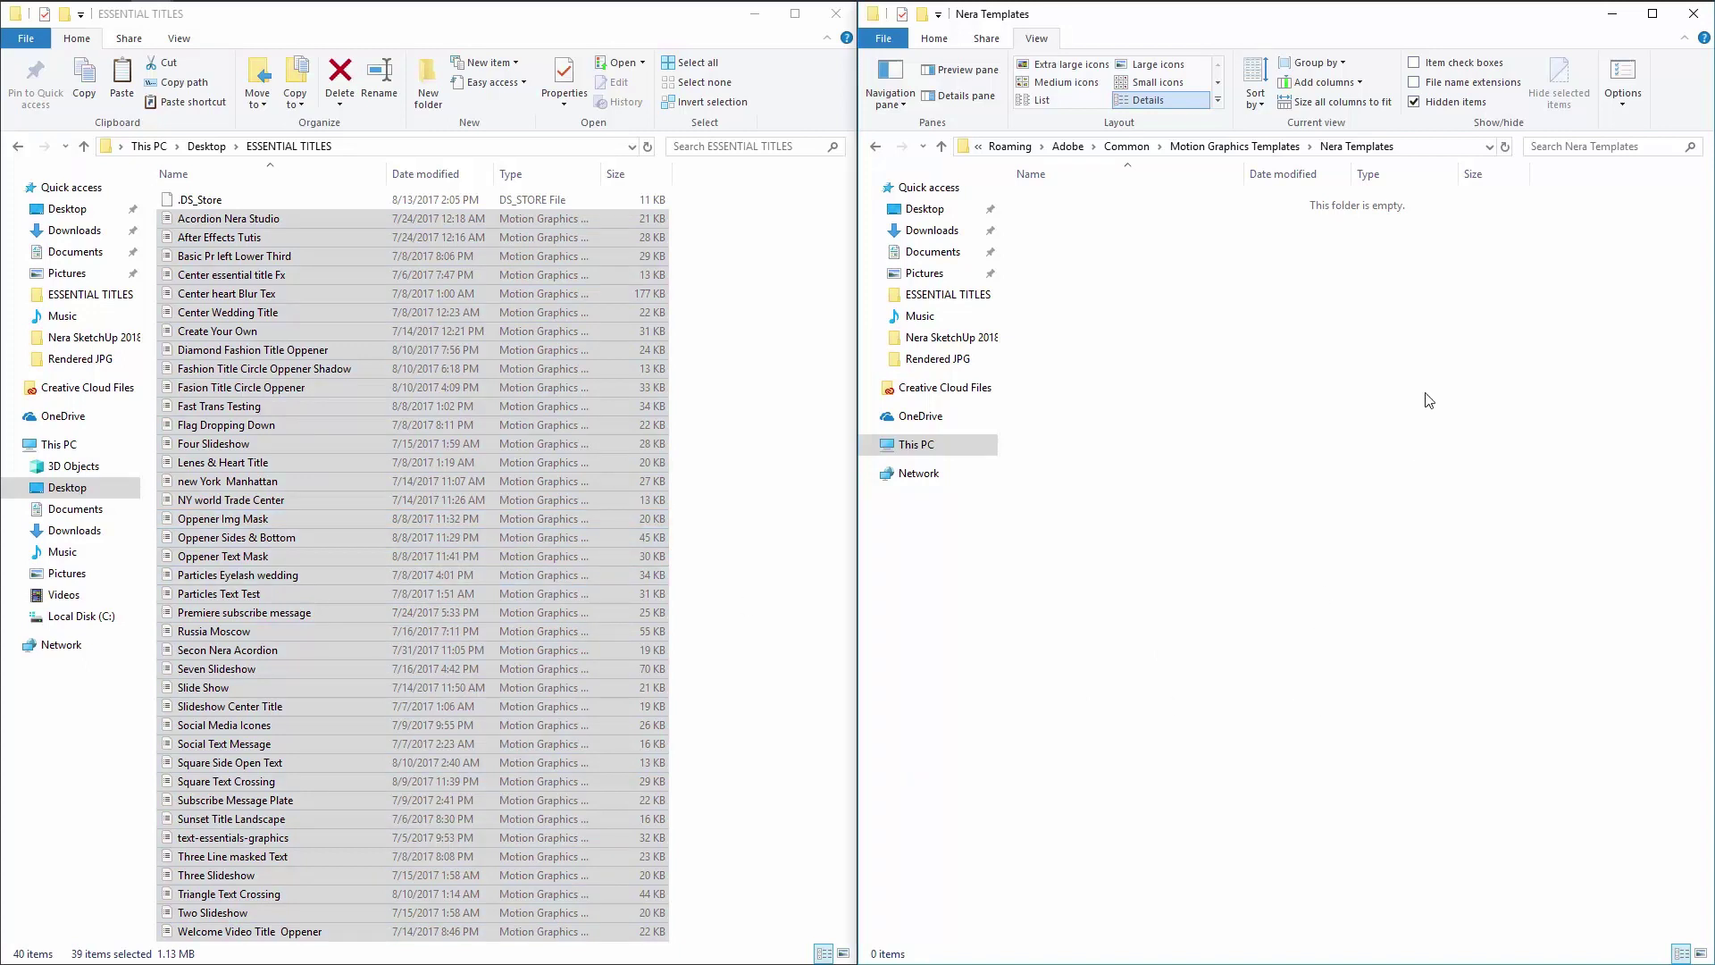
right_click(1337, 412)
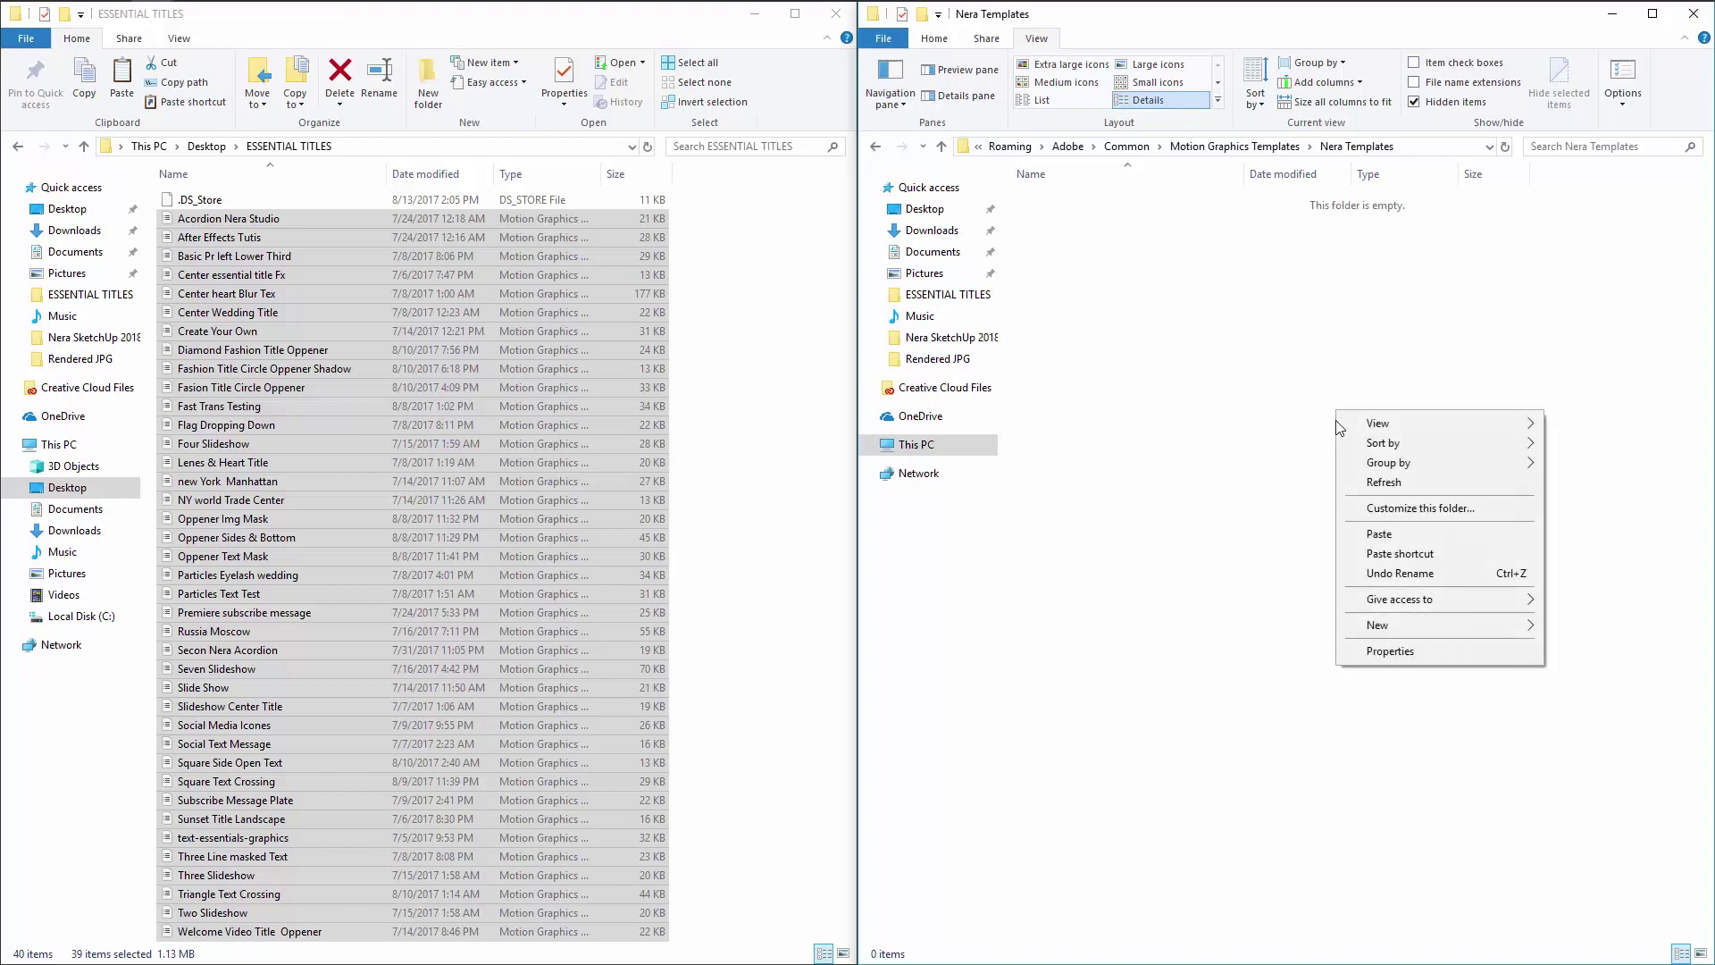
left_click(1426, 531)
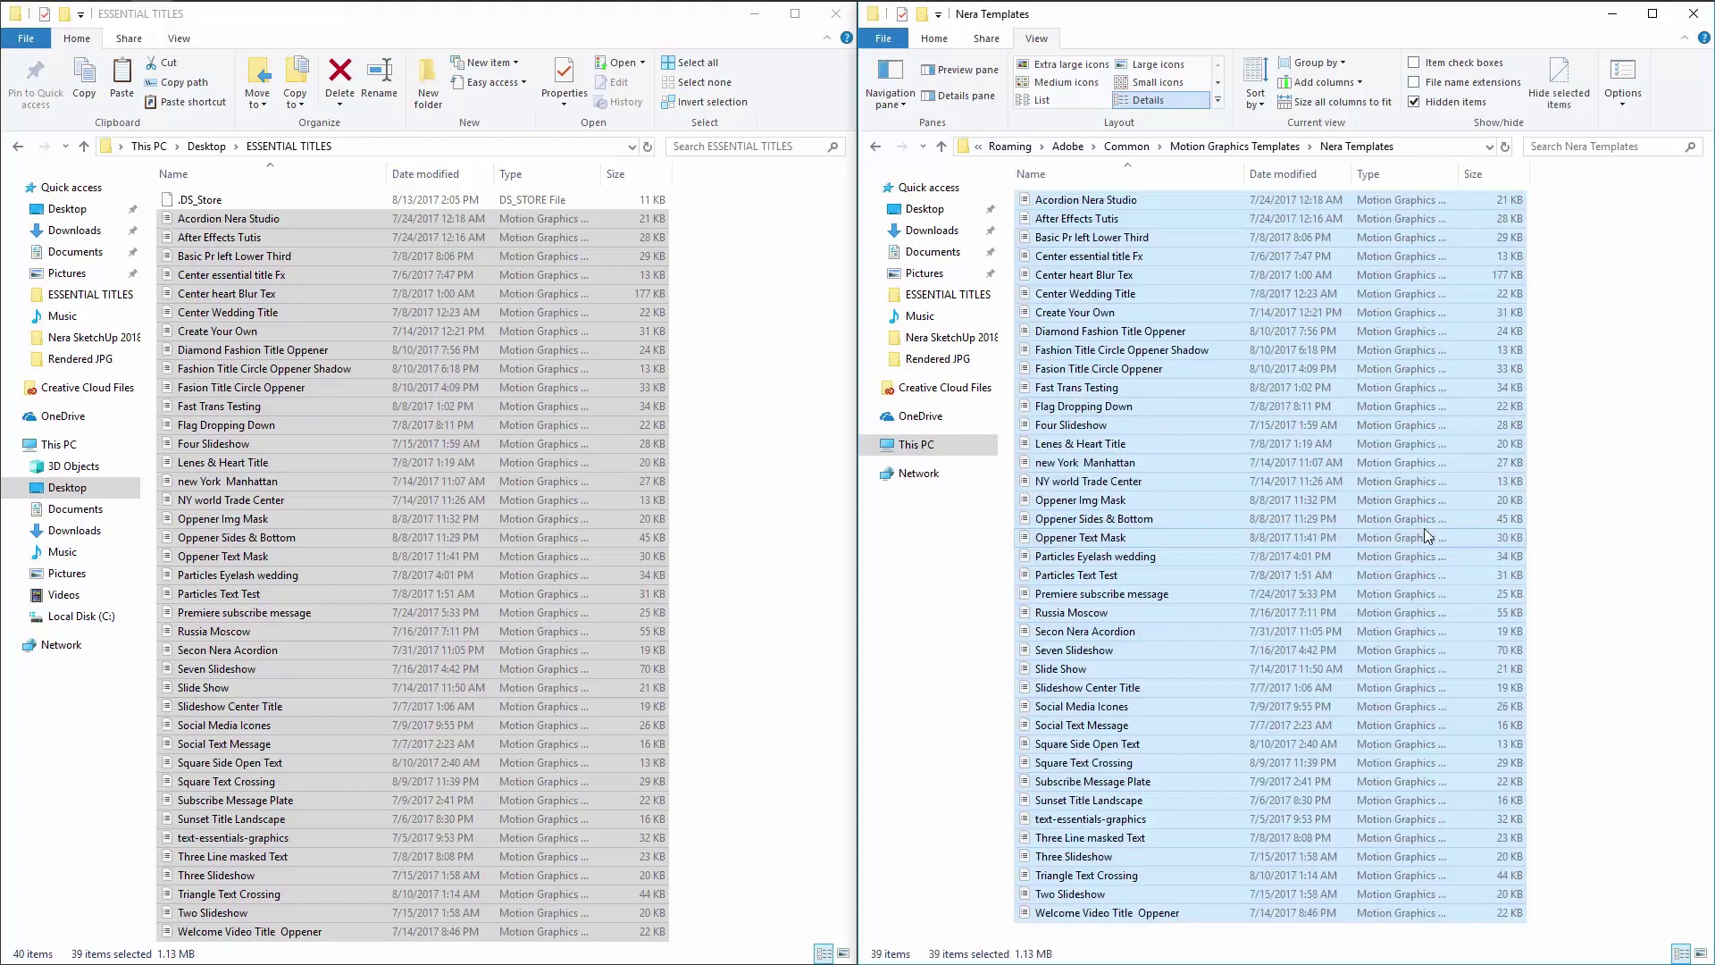
left_click(1605, 535)
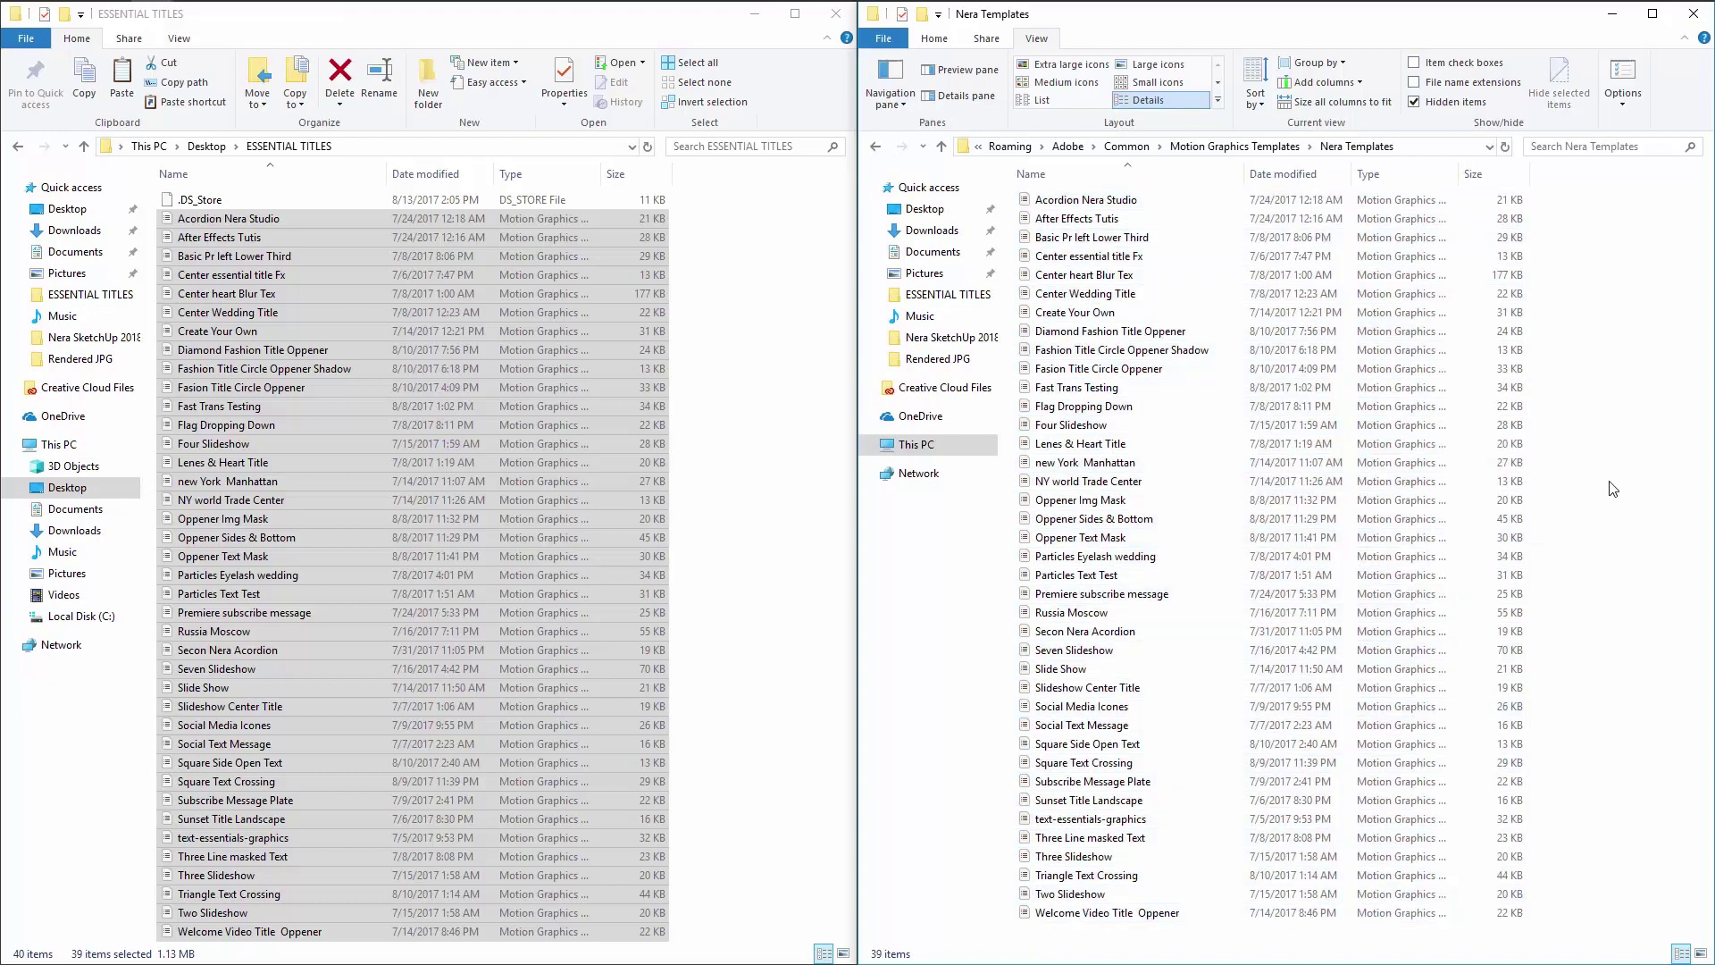
left_click(1691, 14)
left_click(835, 14)
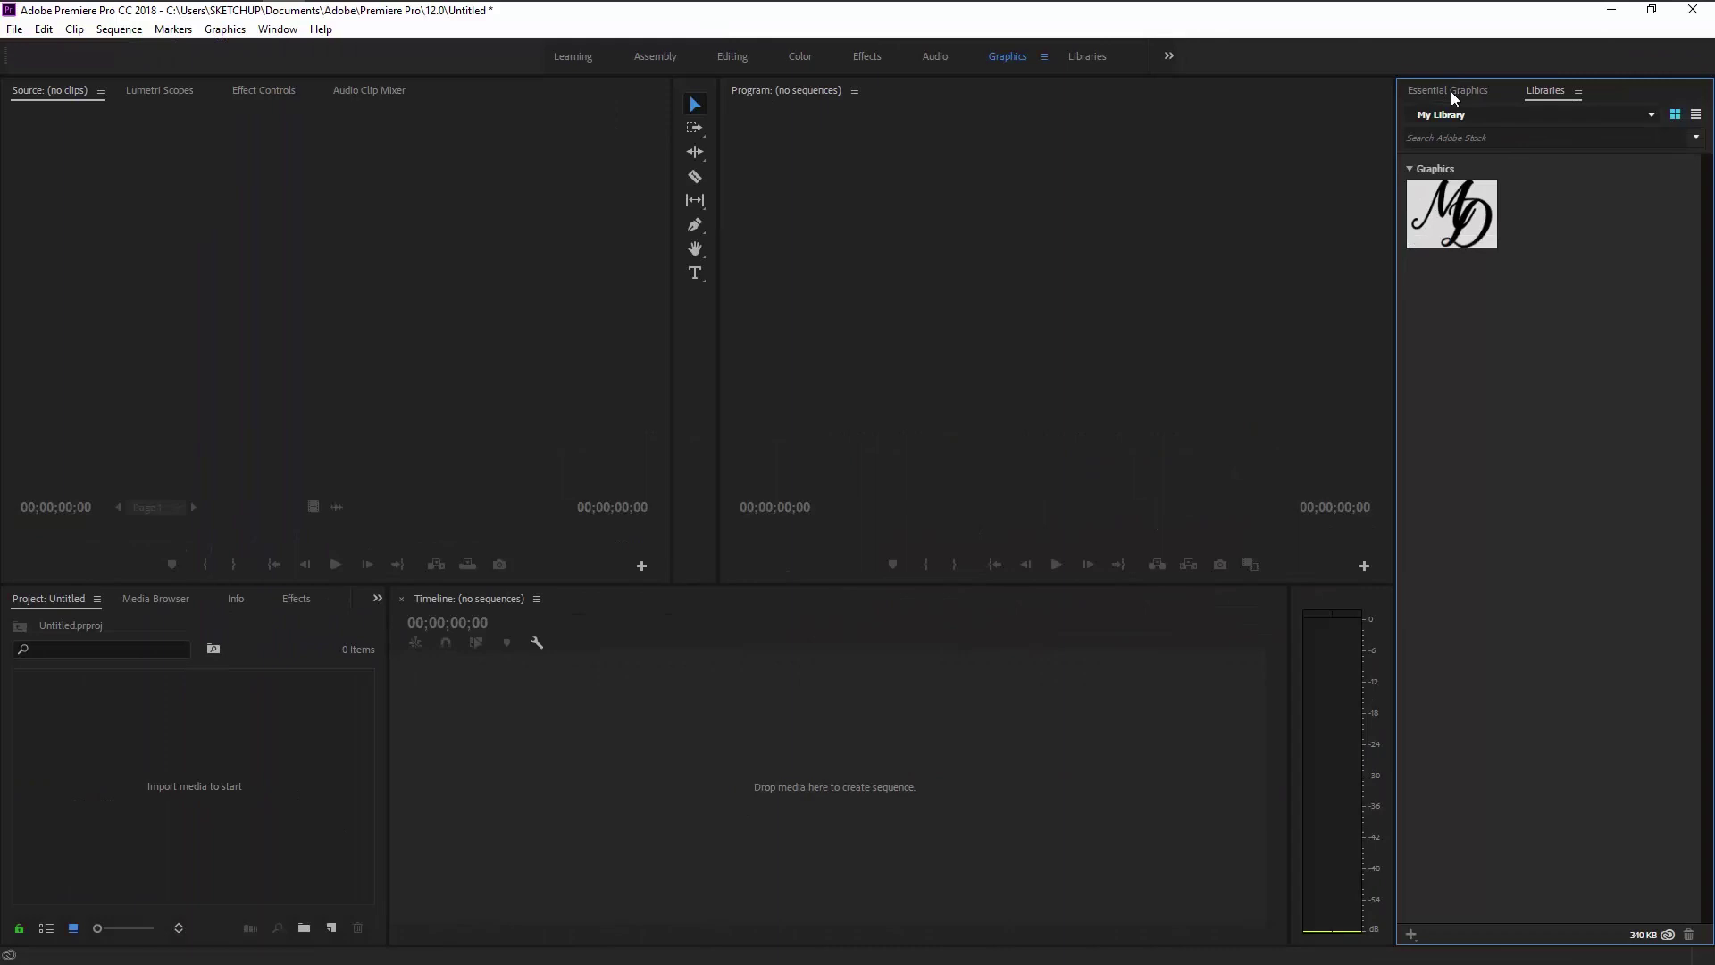
Step: Refresh Essential Graphics by switching to Learning and back to Graphics, then scroll to the Nera templates
left_click(1451, 91)
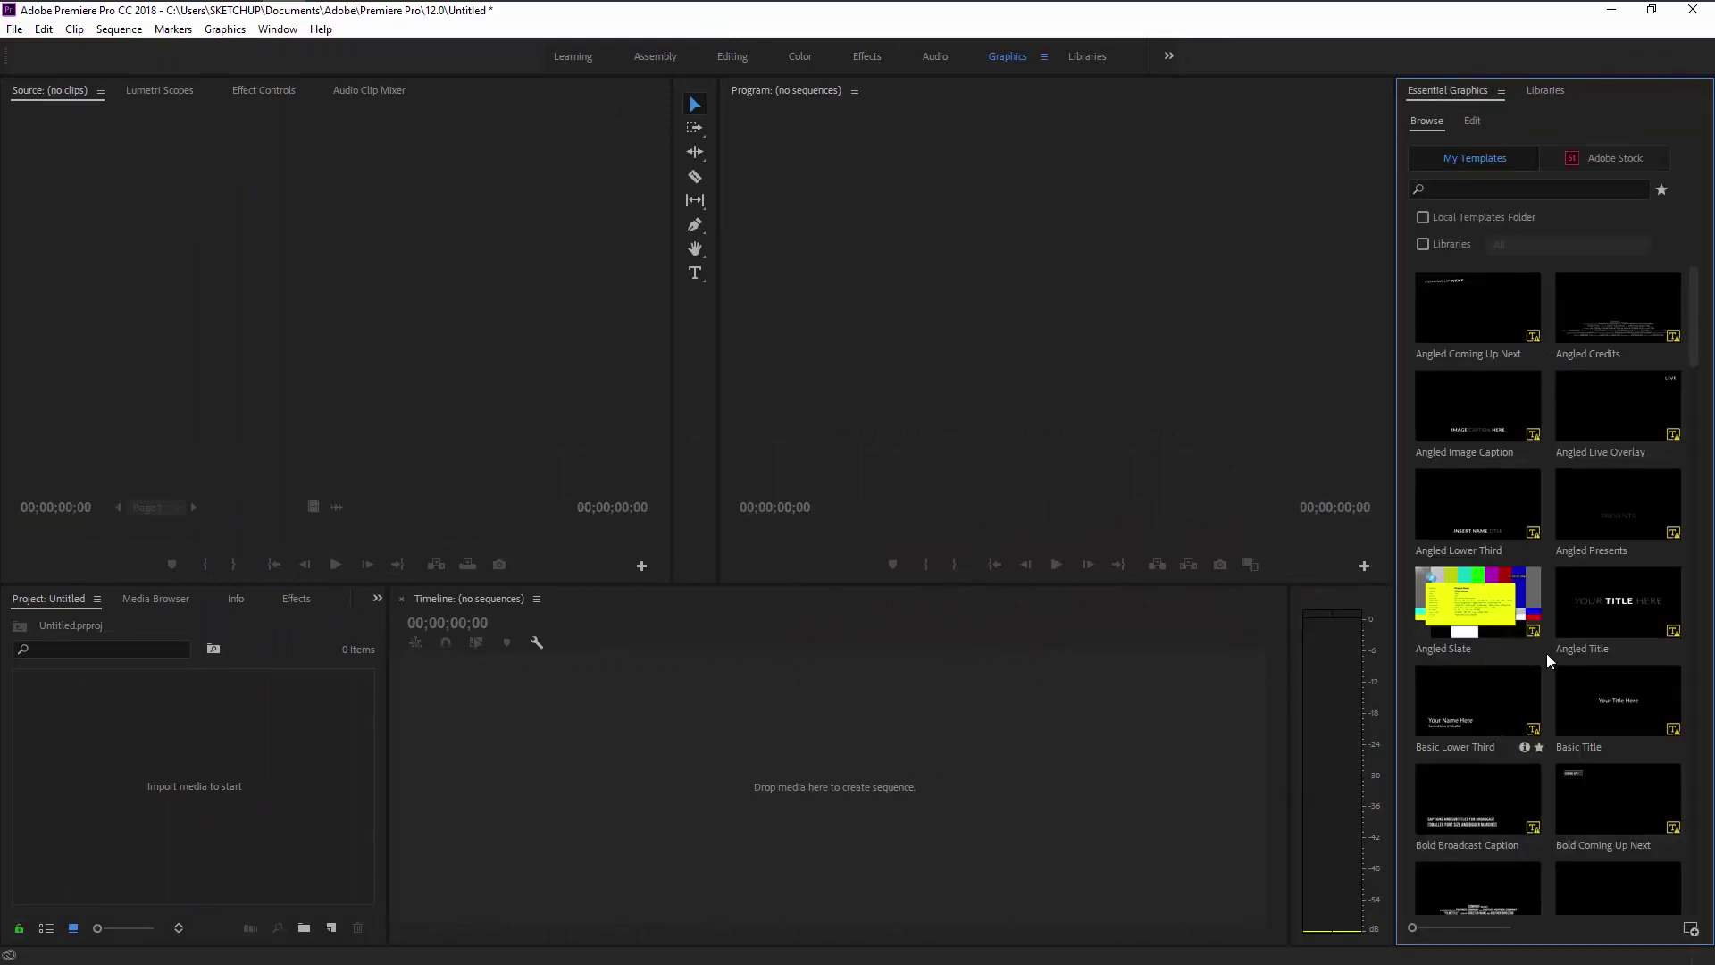
mouse_move(1698, 328)
left_mouse_down()
mouse_move(1696, 705)
mouse_move(1696, 295)
left_mouse_up()
left_click(572, 57)
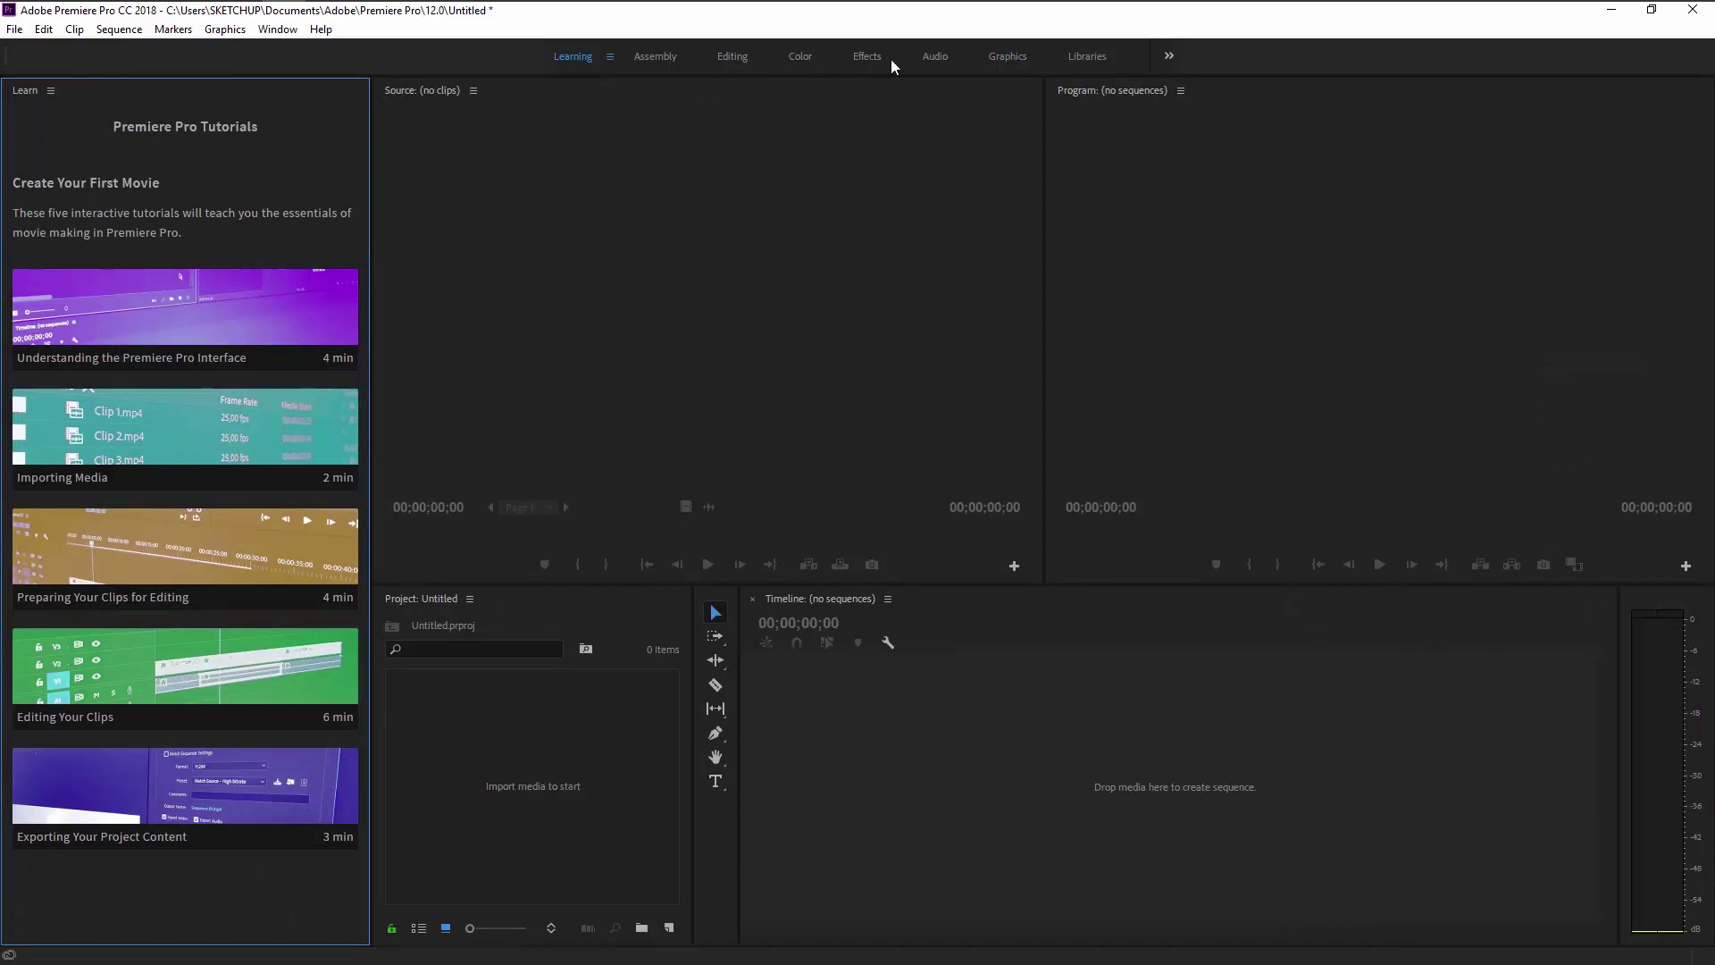
left_click(1006, 58)
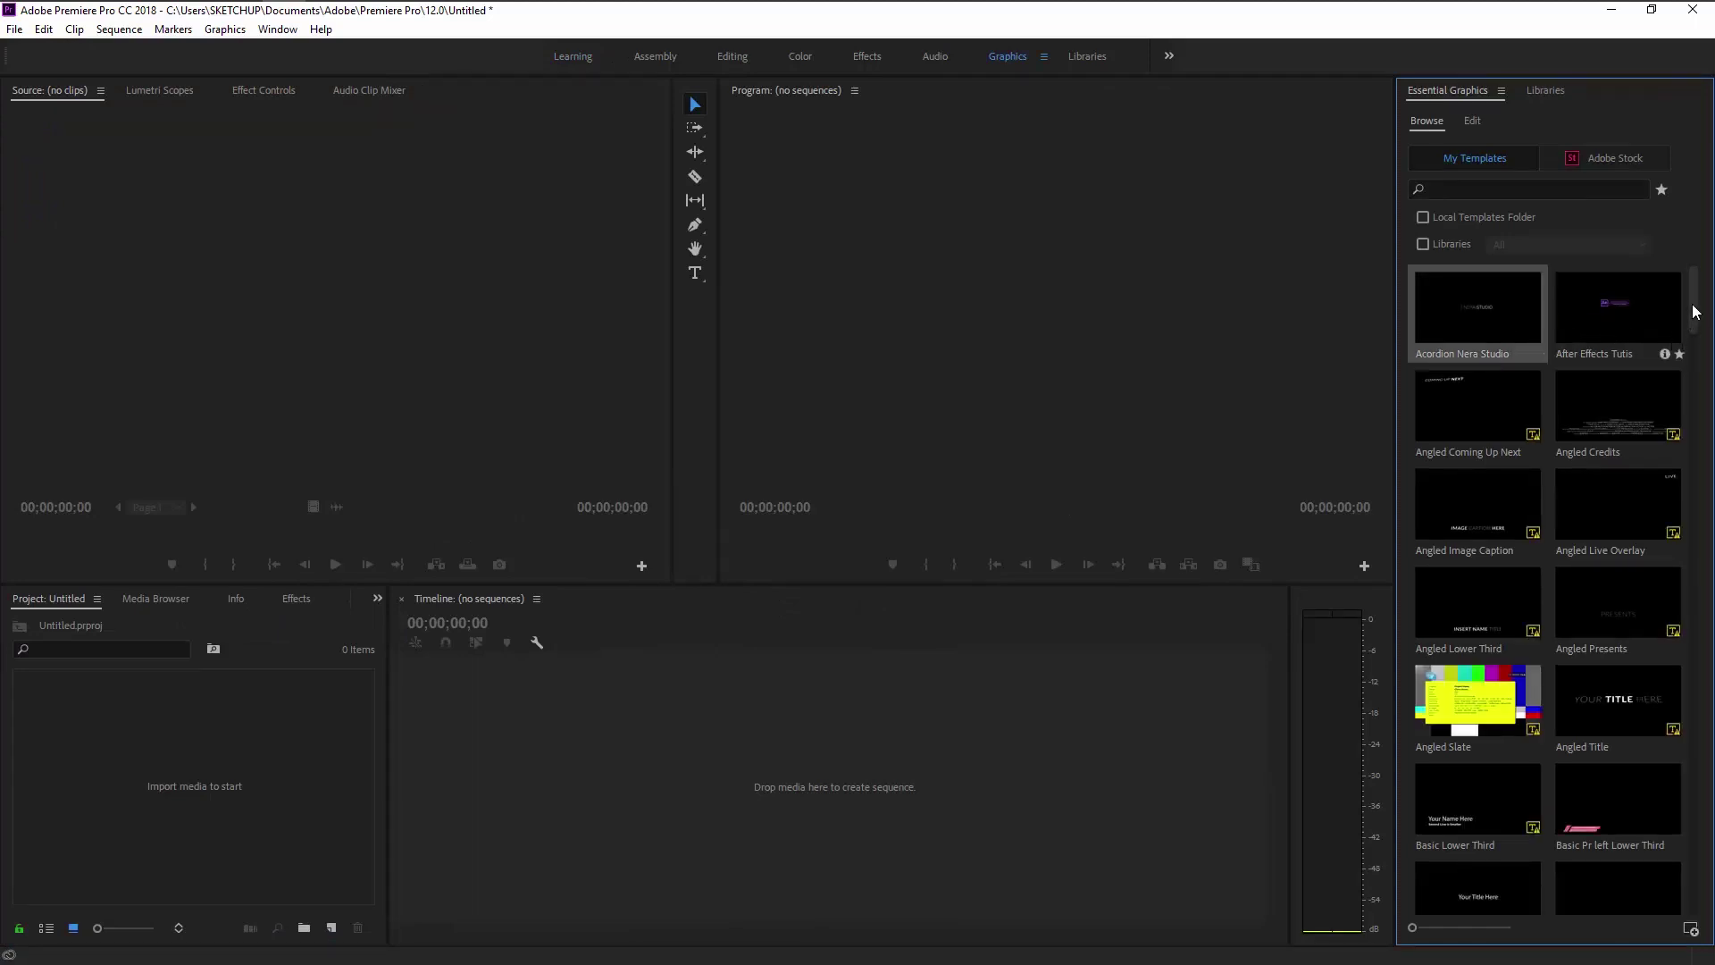
left_click_drag(1692, 326, 1688, 556)
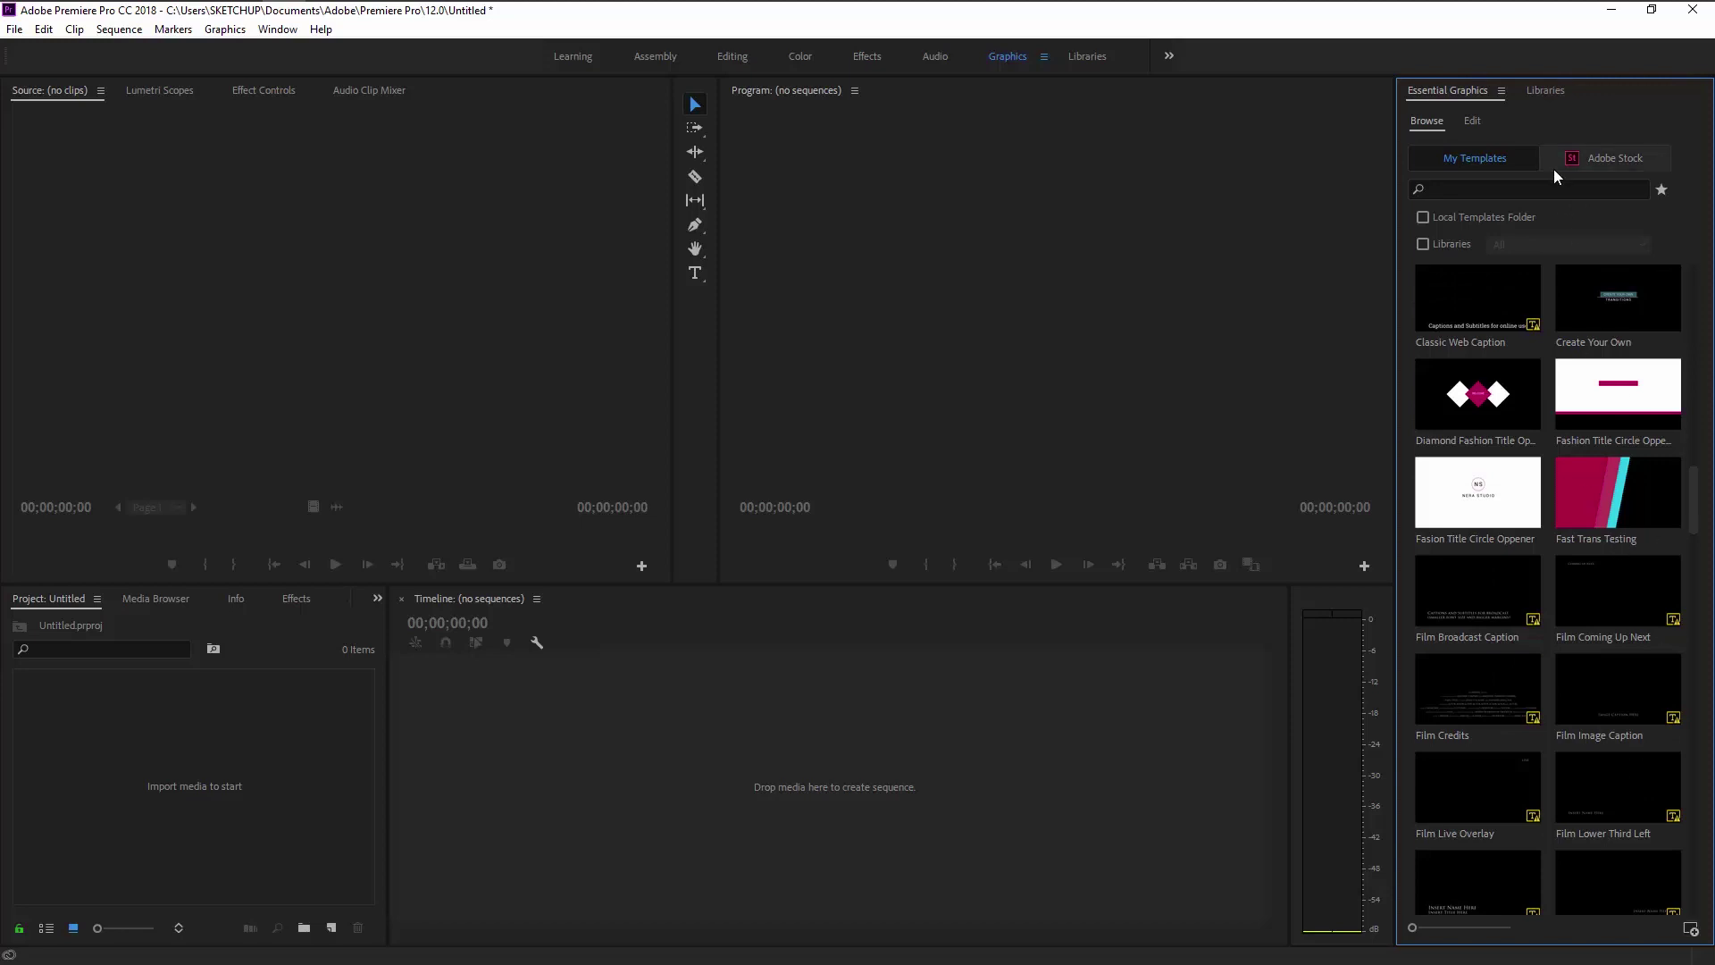
Step: Create an empty Creative Cloud library named 'Nera Studio Pack' from the Libraries dropdown
left_click(1549, 89)
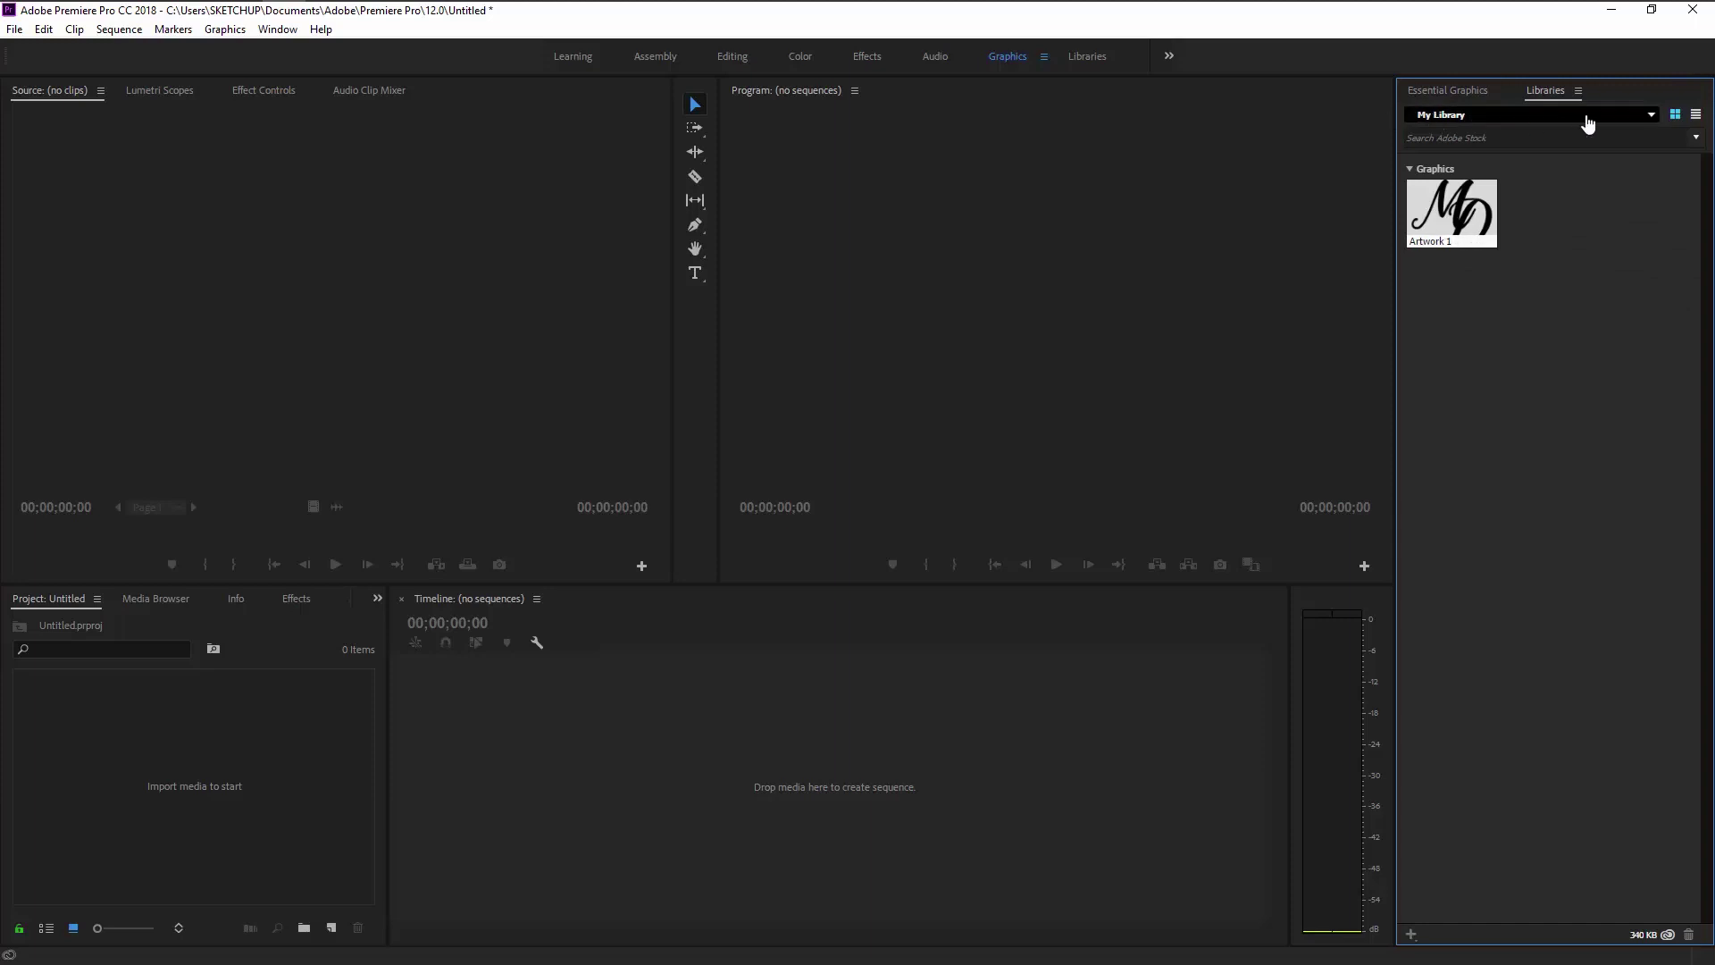
left_click(1651, 114)
left_click(1493, 167)
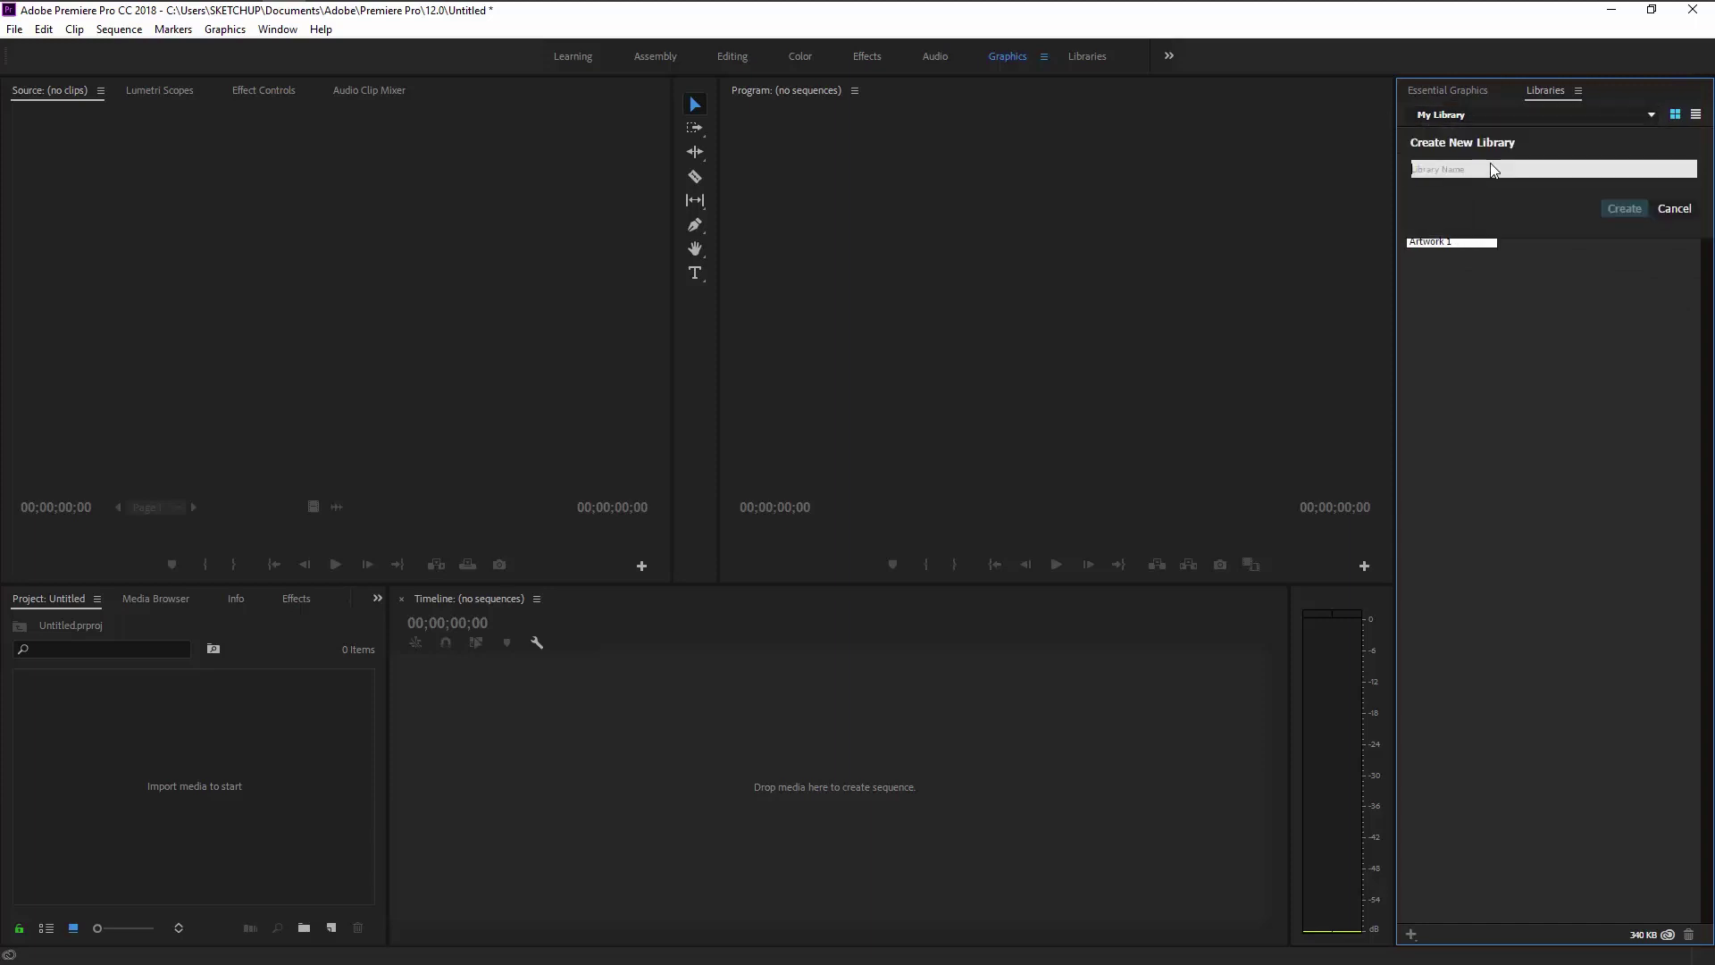
type("Nera Studio Pack")
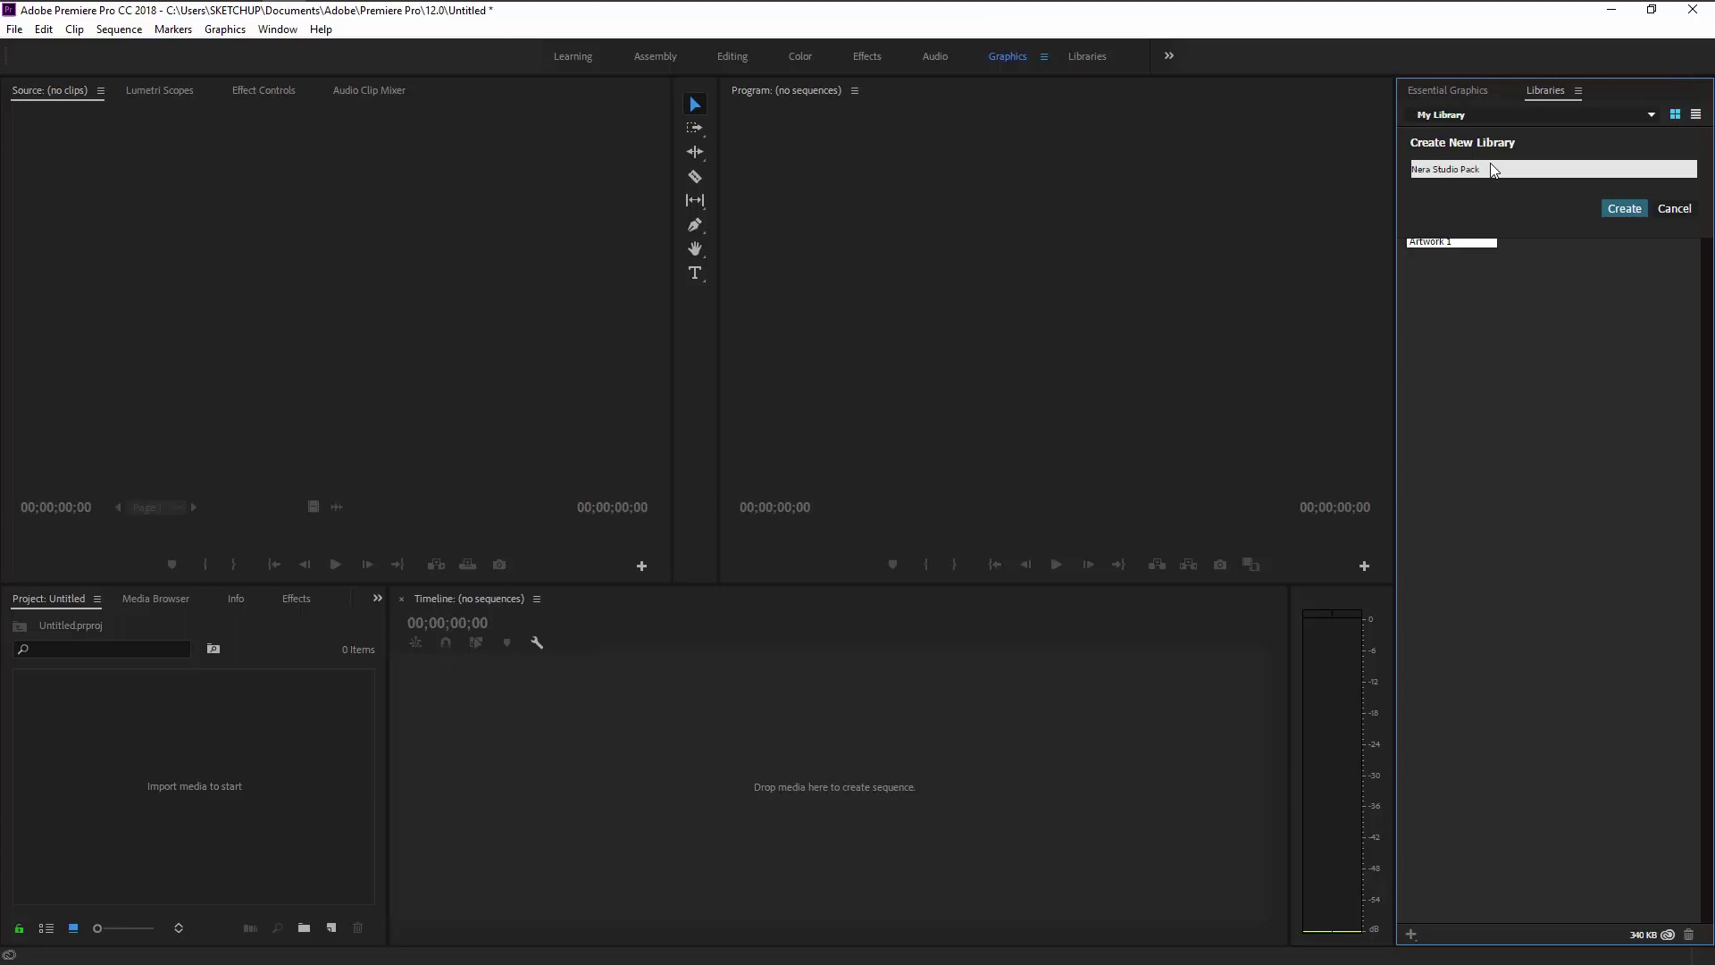
left_click(1627, 211)
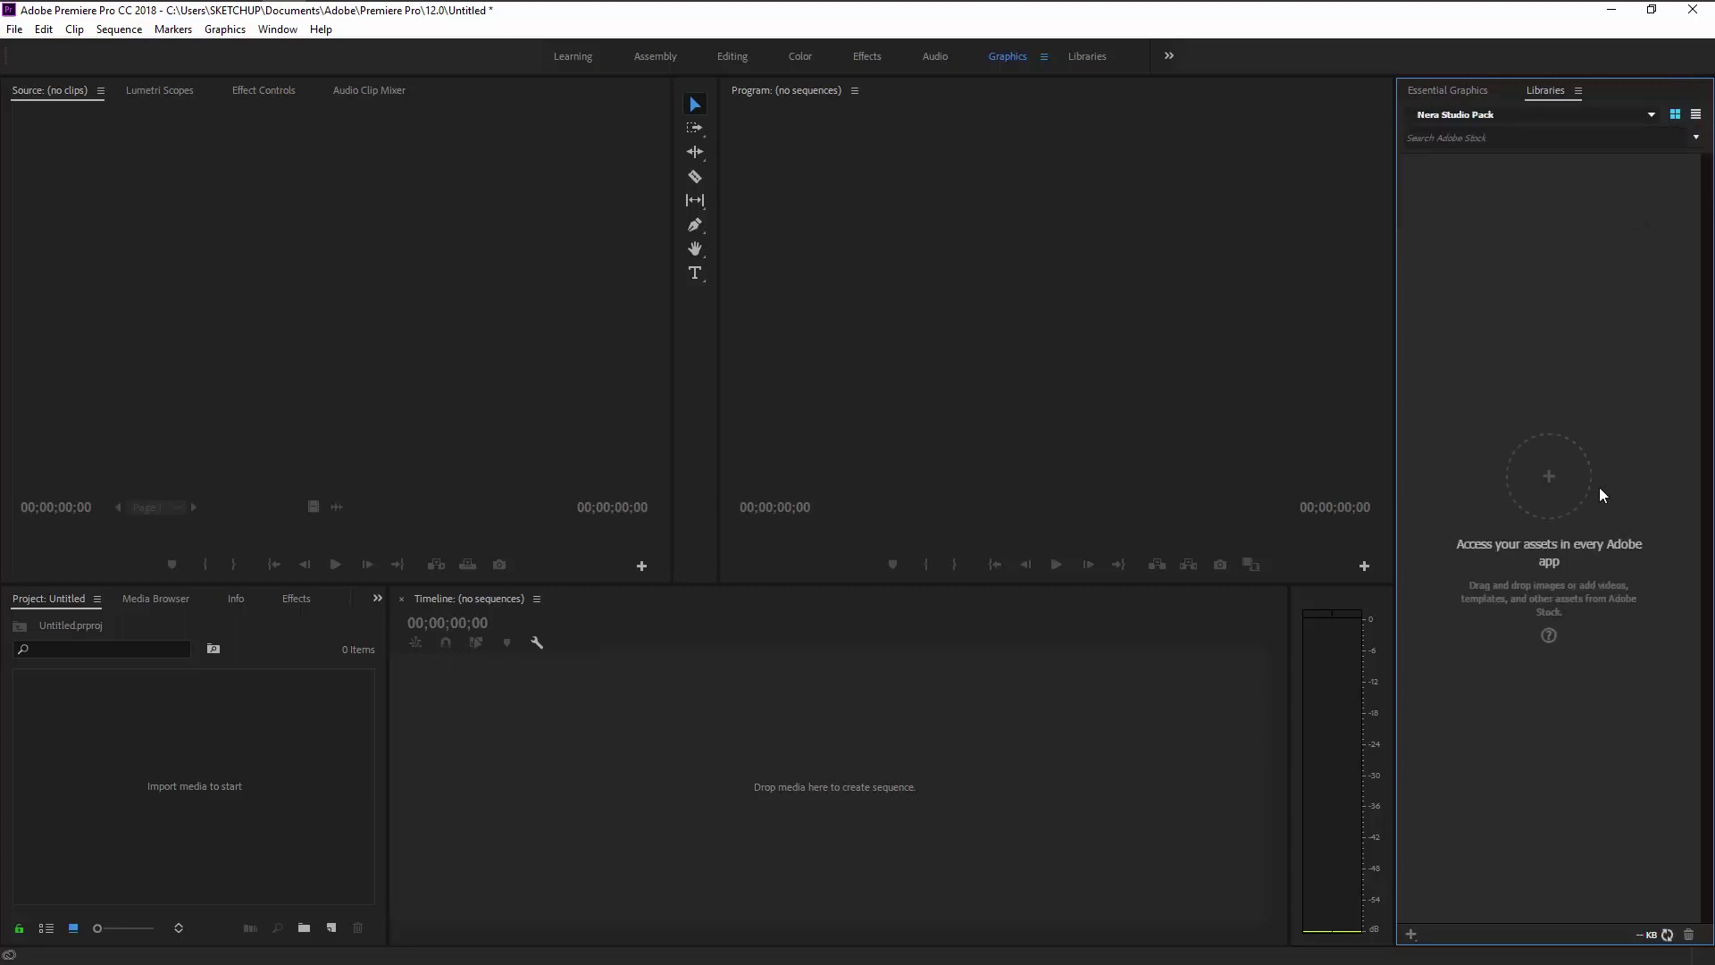
left_click(1454, 88)
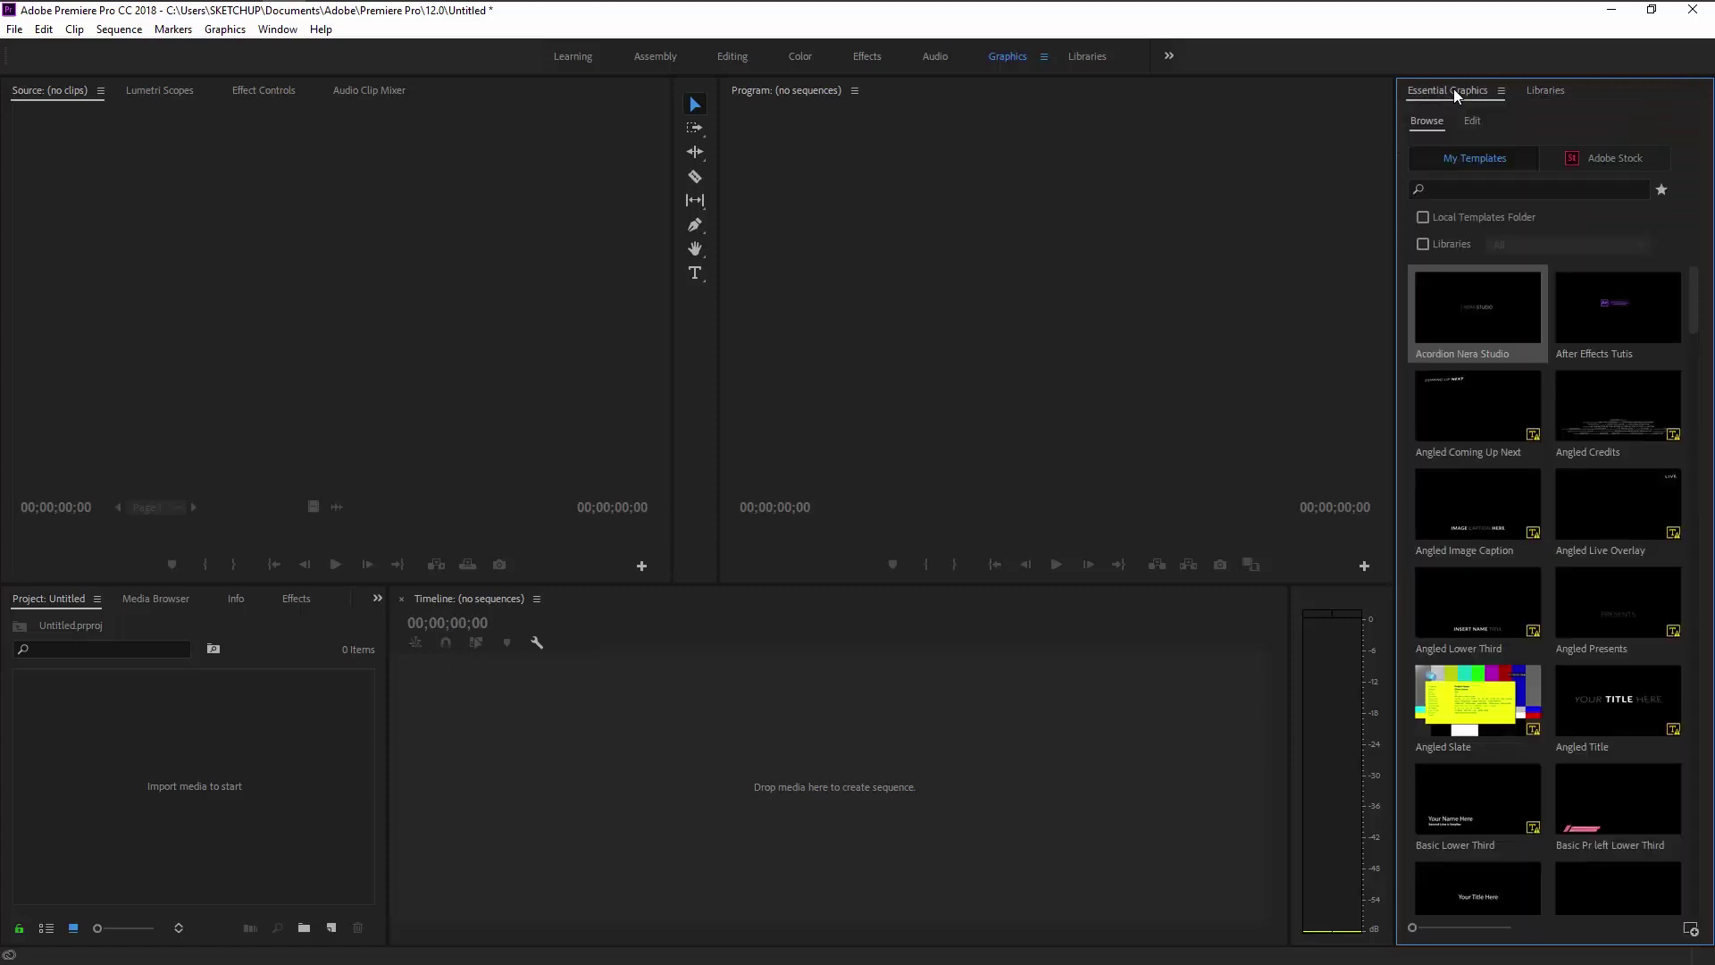
Step: Copy the After Effects Tutis and Acordion Nera Studio templates into the Nera Studio Pack library
left_click(1613, 304)
right_click(1611, 303)
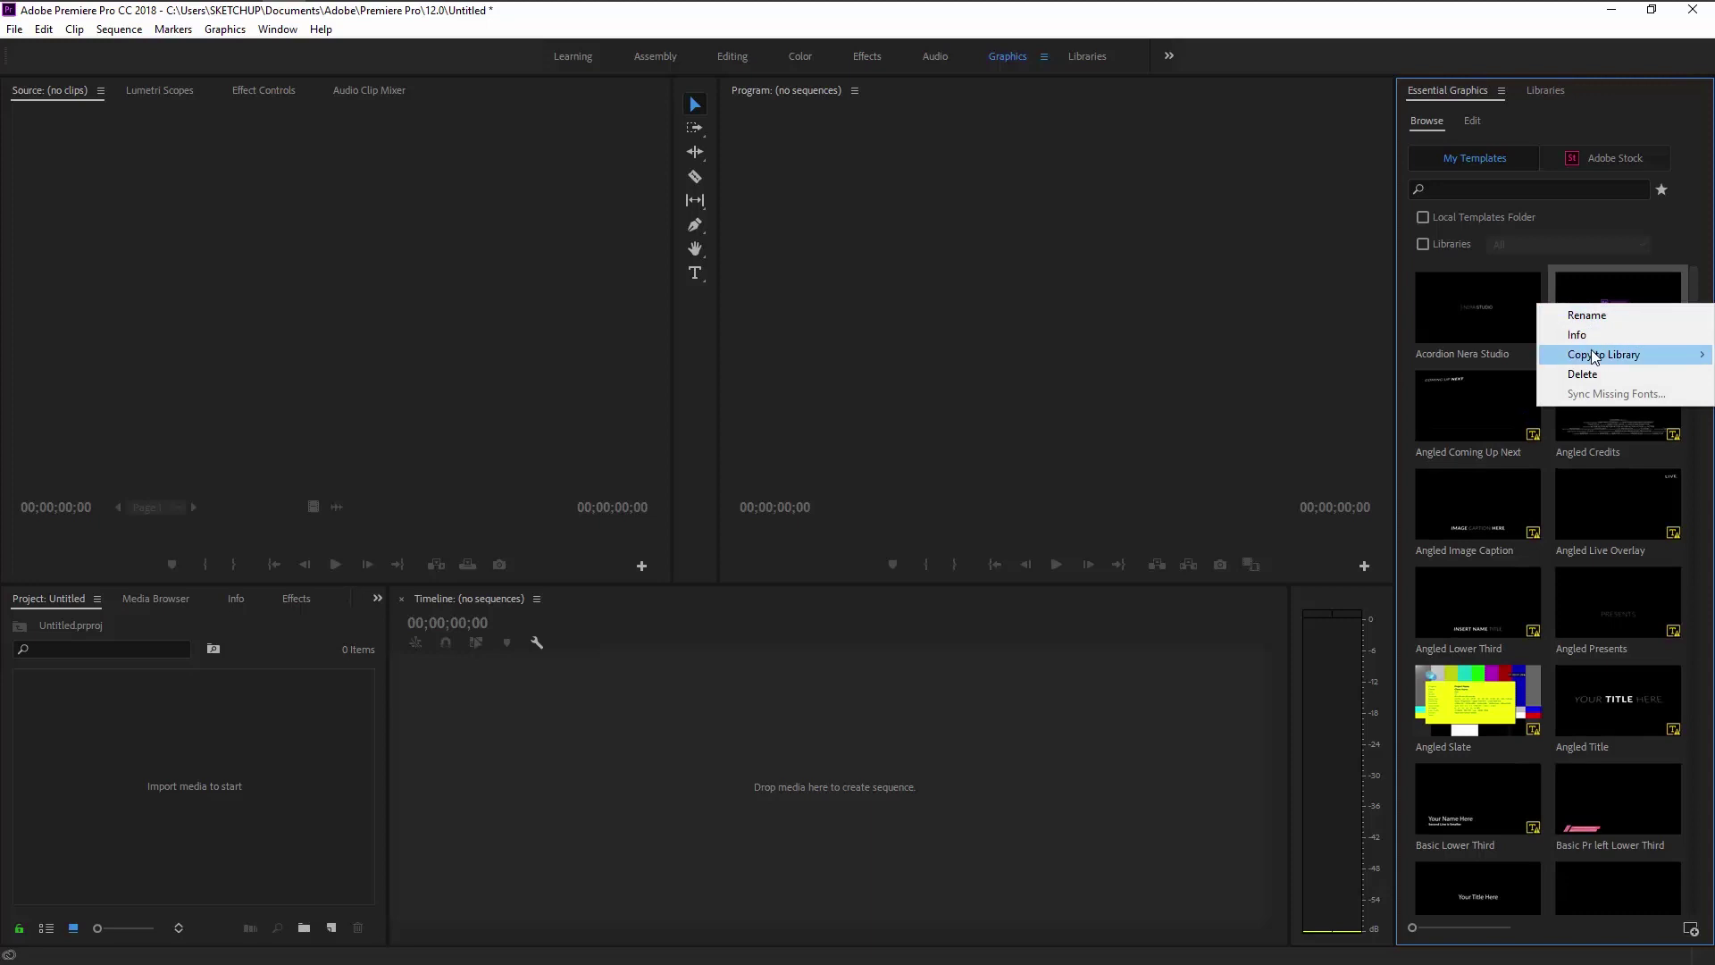
mouse_move(1596, 357)
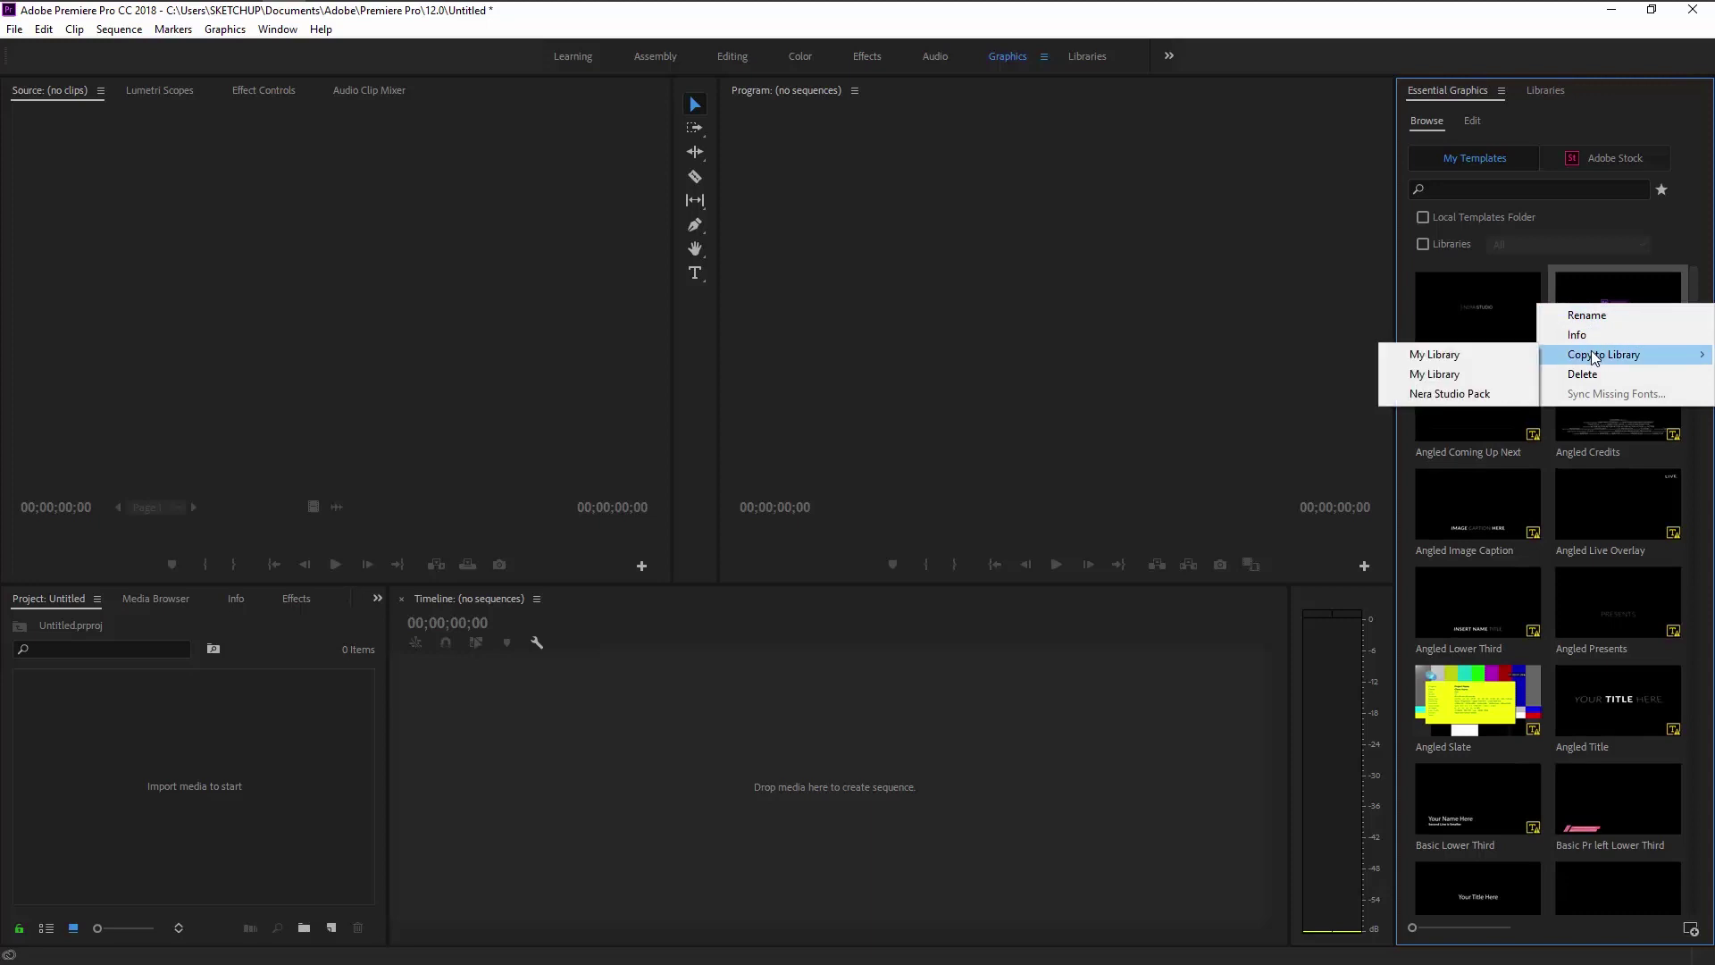
left_click(1466, 402)
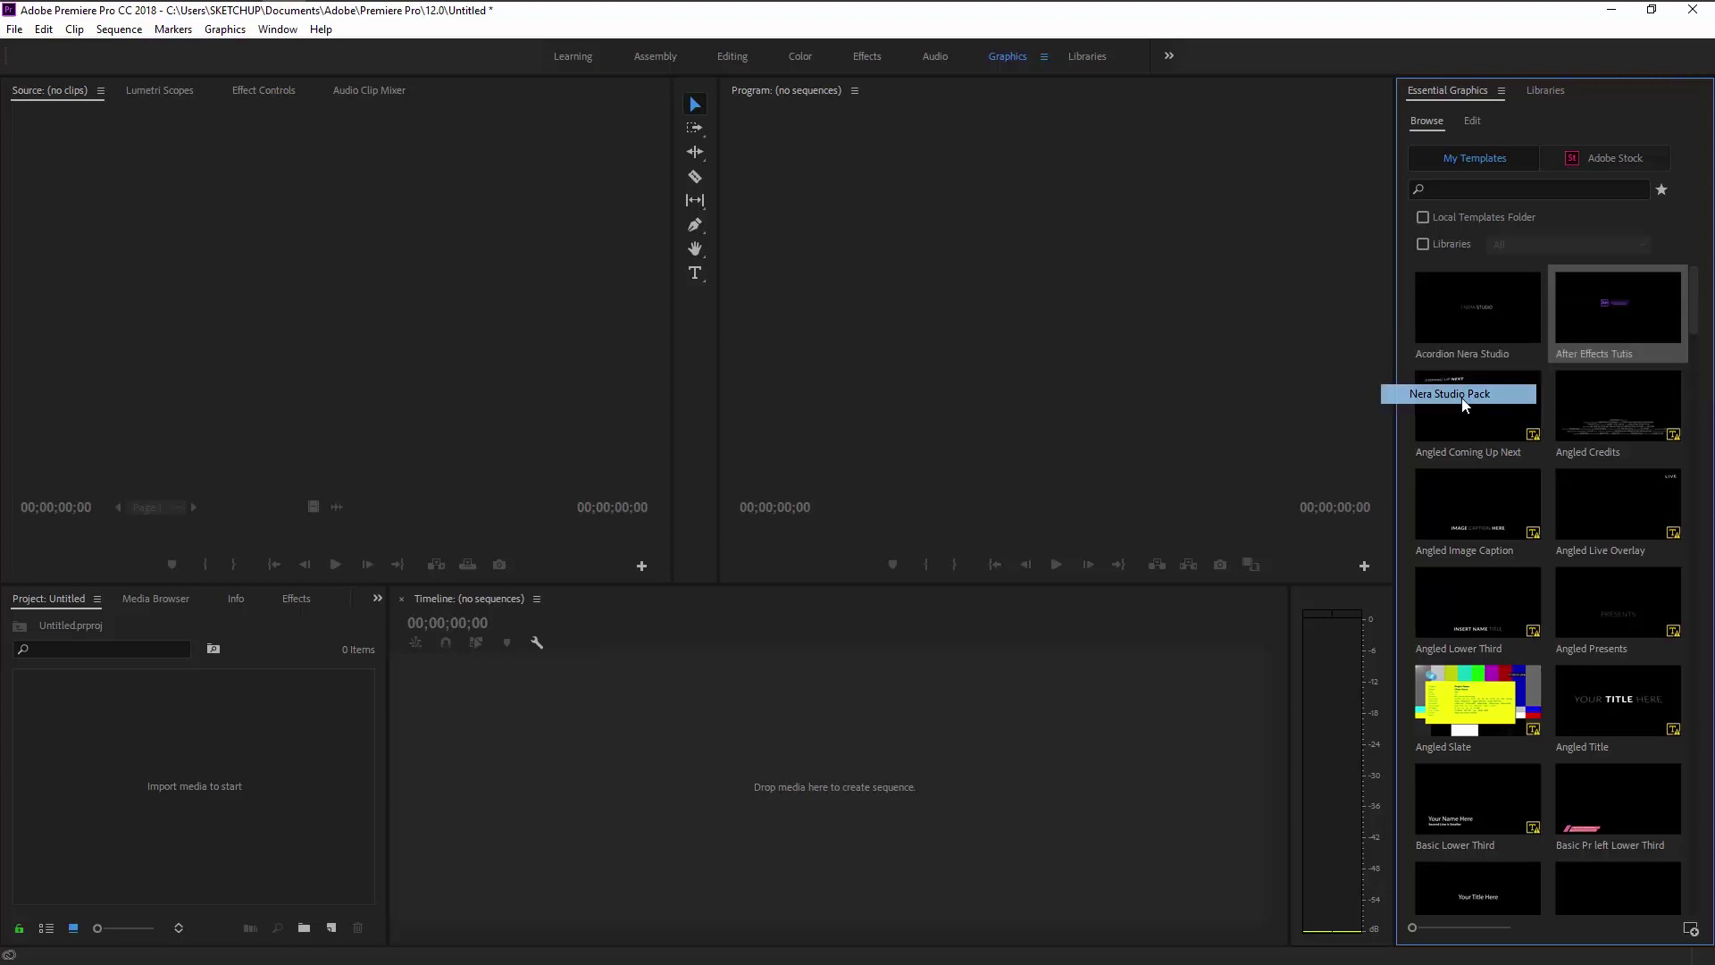
left_click(1469, 315)
right_click(1473, 322)
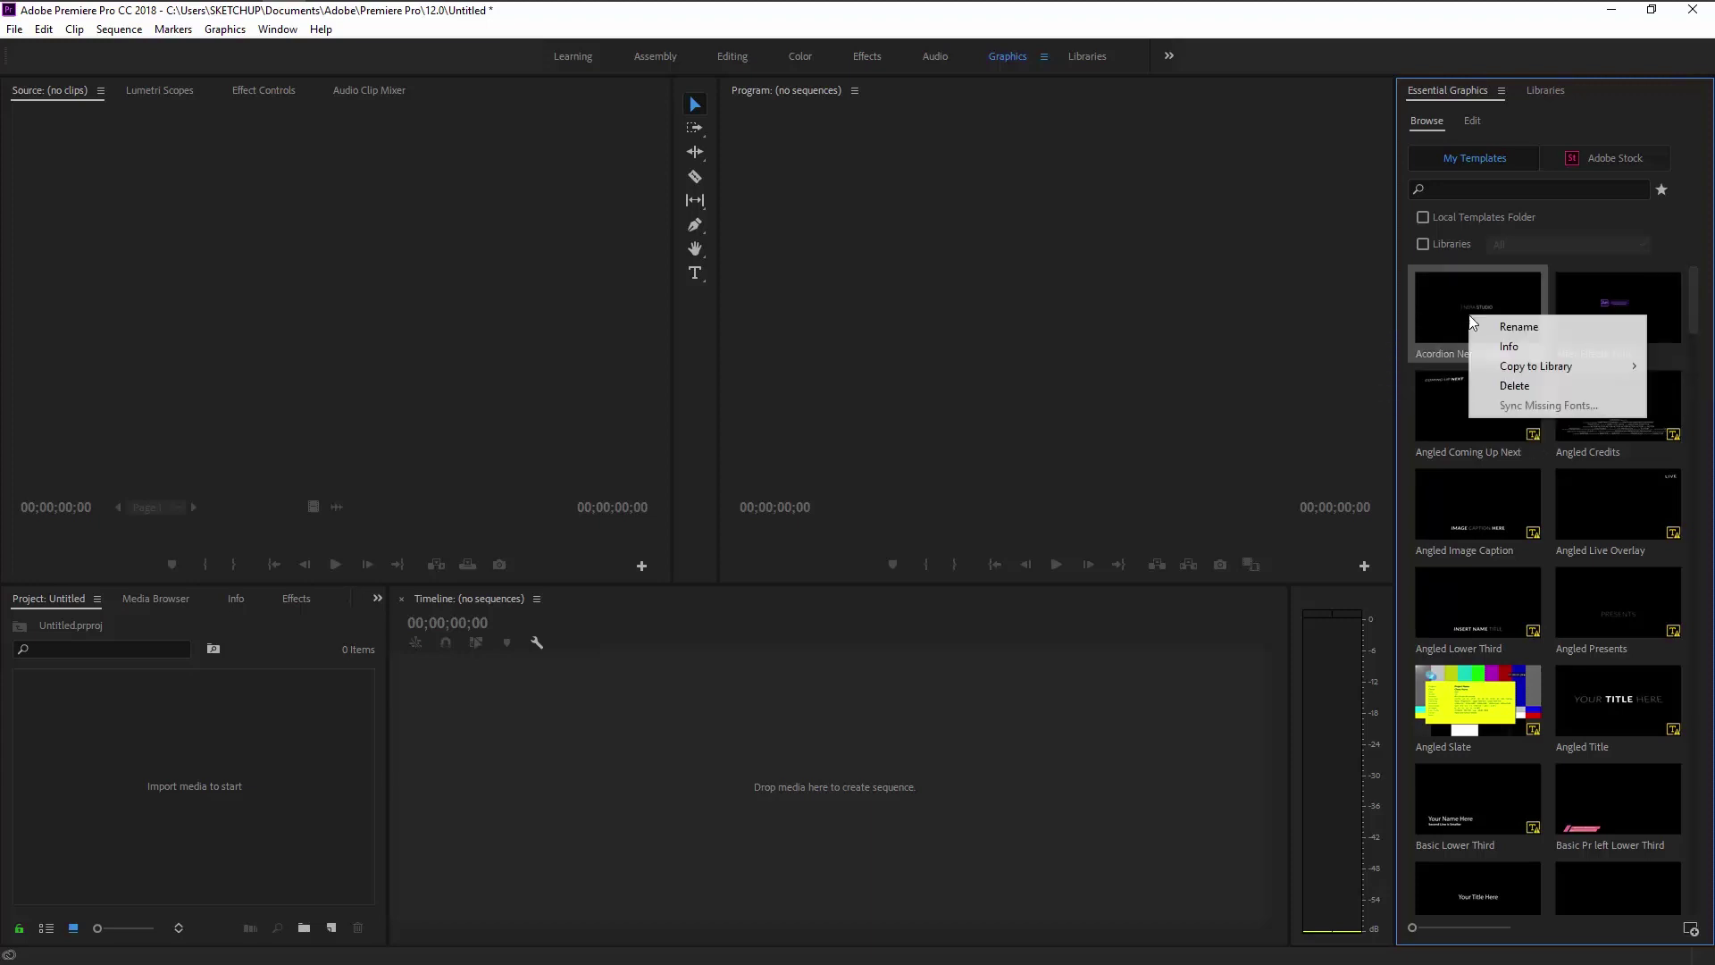
mouse_move(1528, 374)
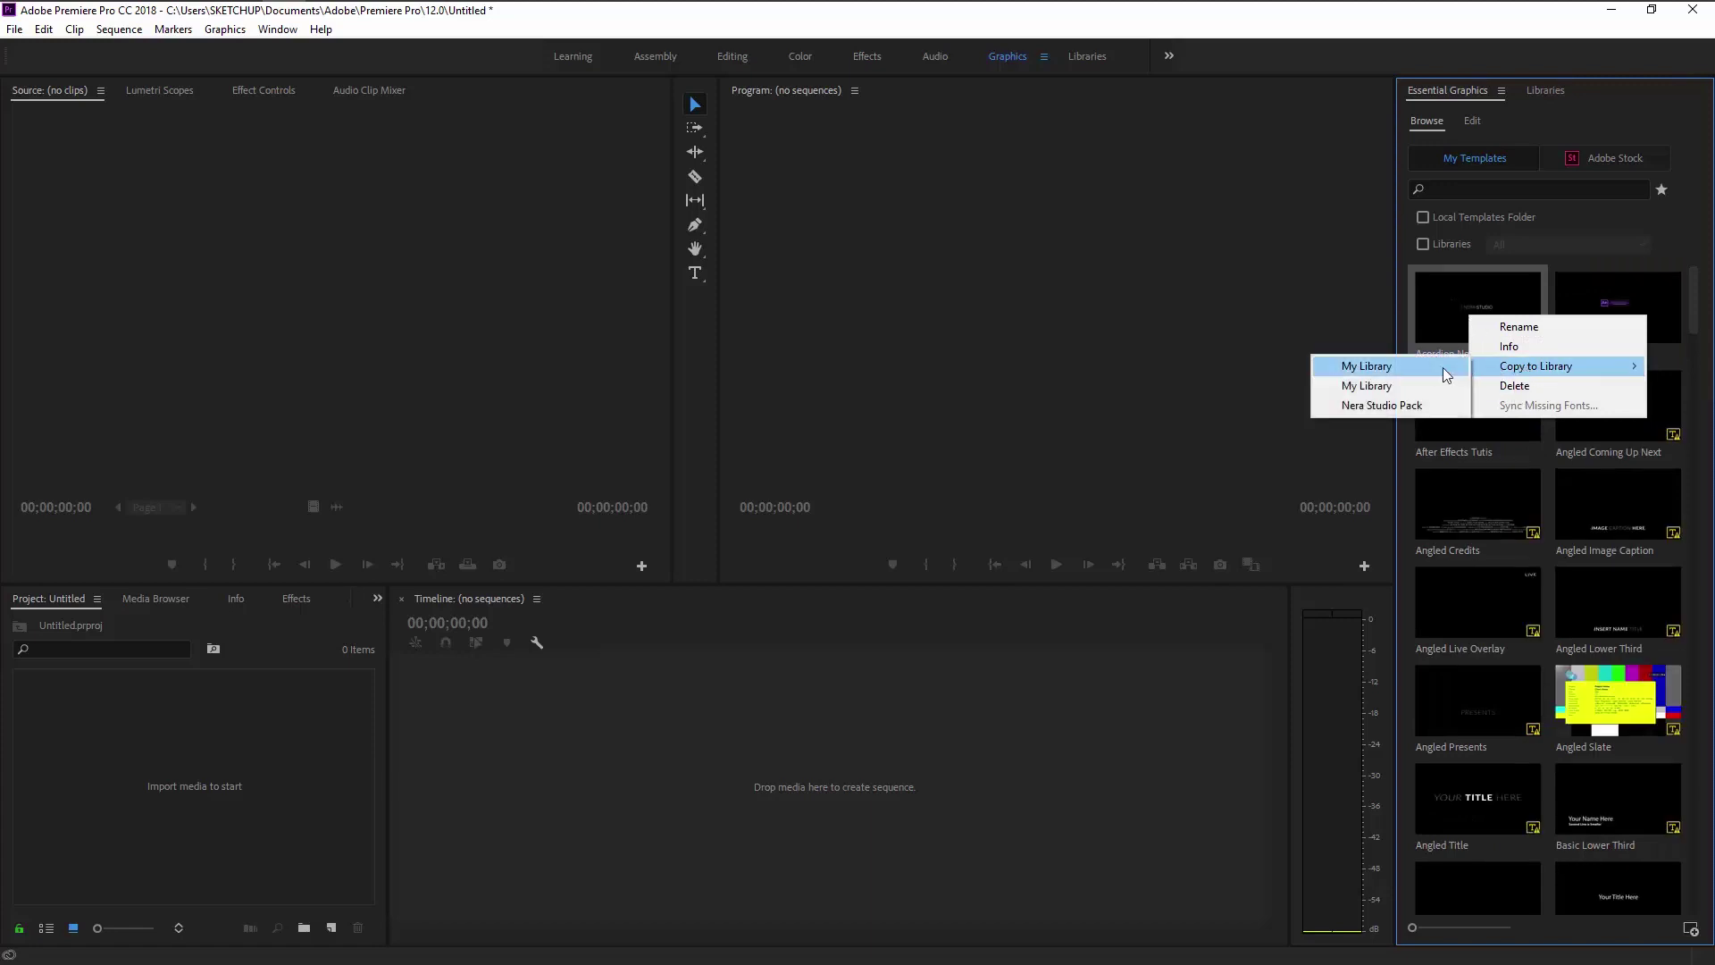
left_click(1398, 404)
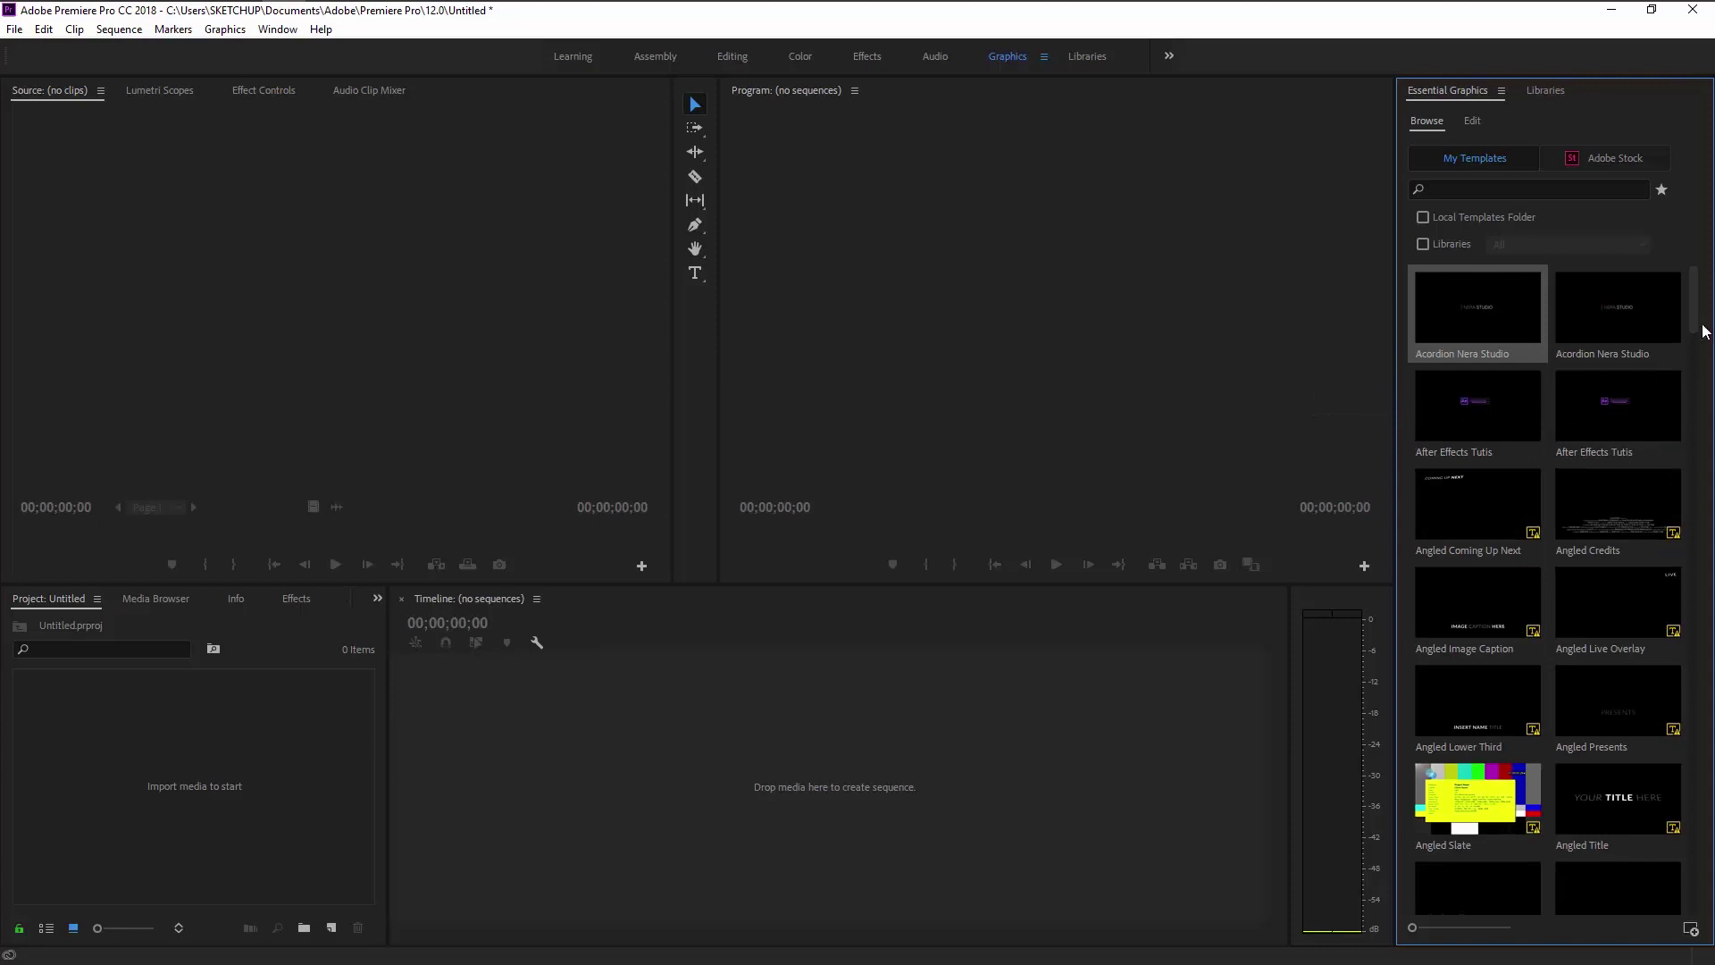
Step: Copy both Fashion Title Circle opener templates into Nera Studio Pack and view the library
scroll(1695, 339, "down", 6)
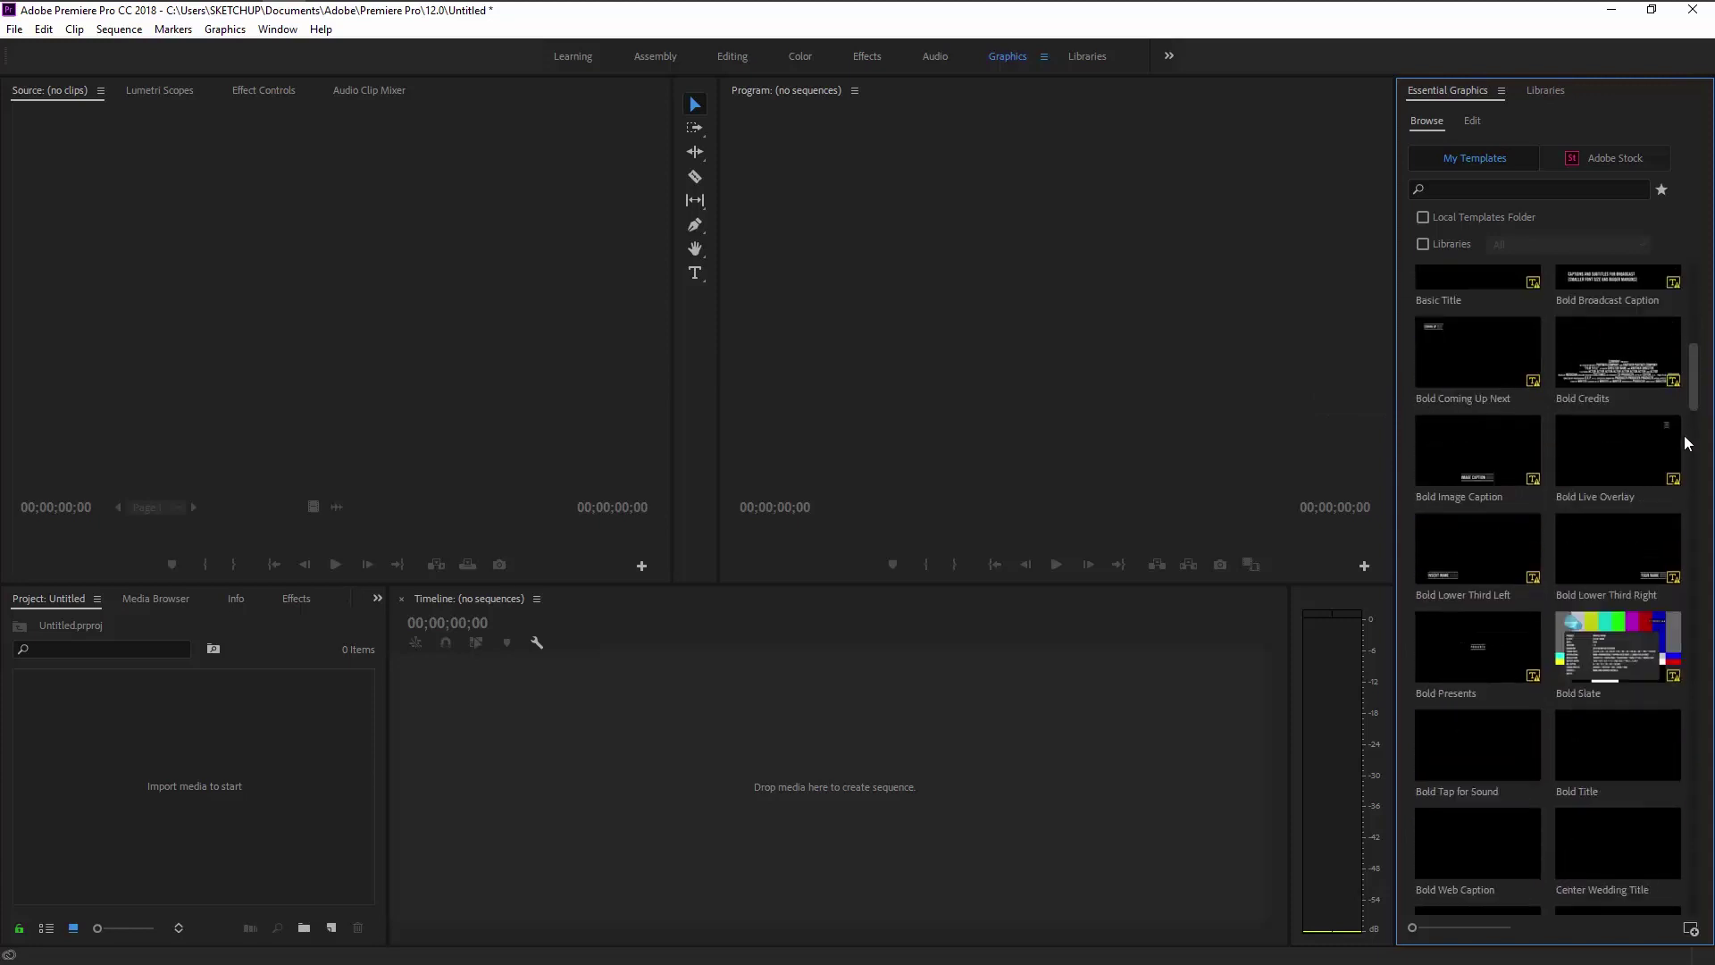
scroll(1686, 446, "down", 10)
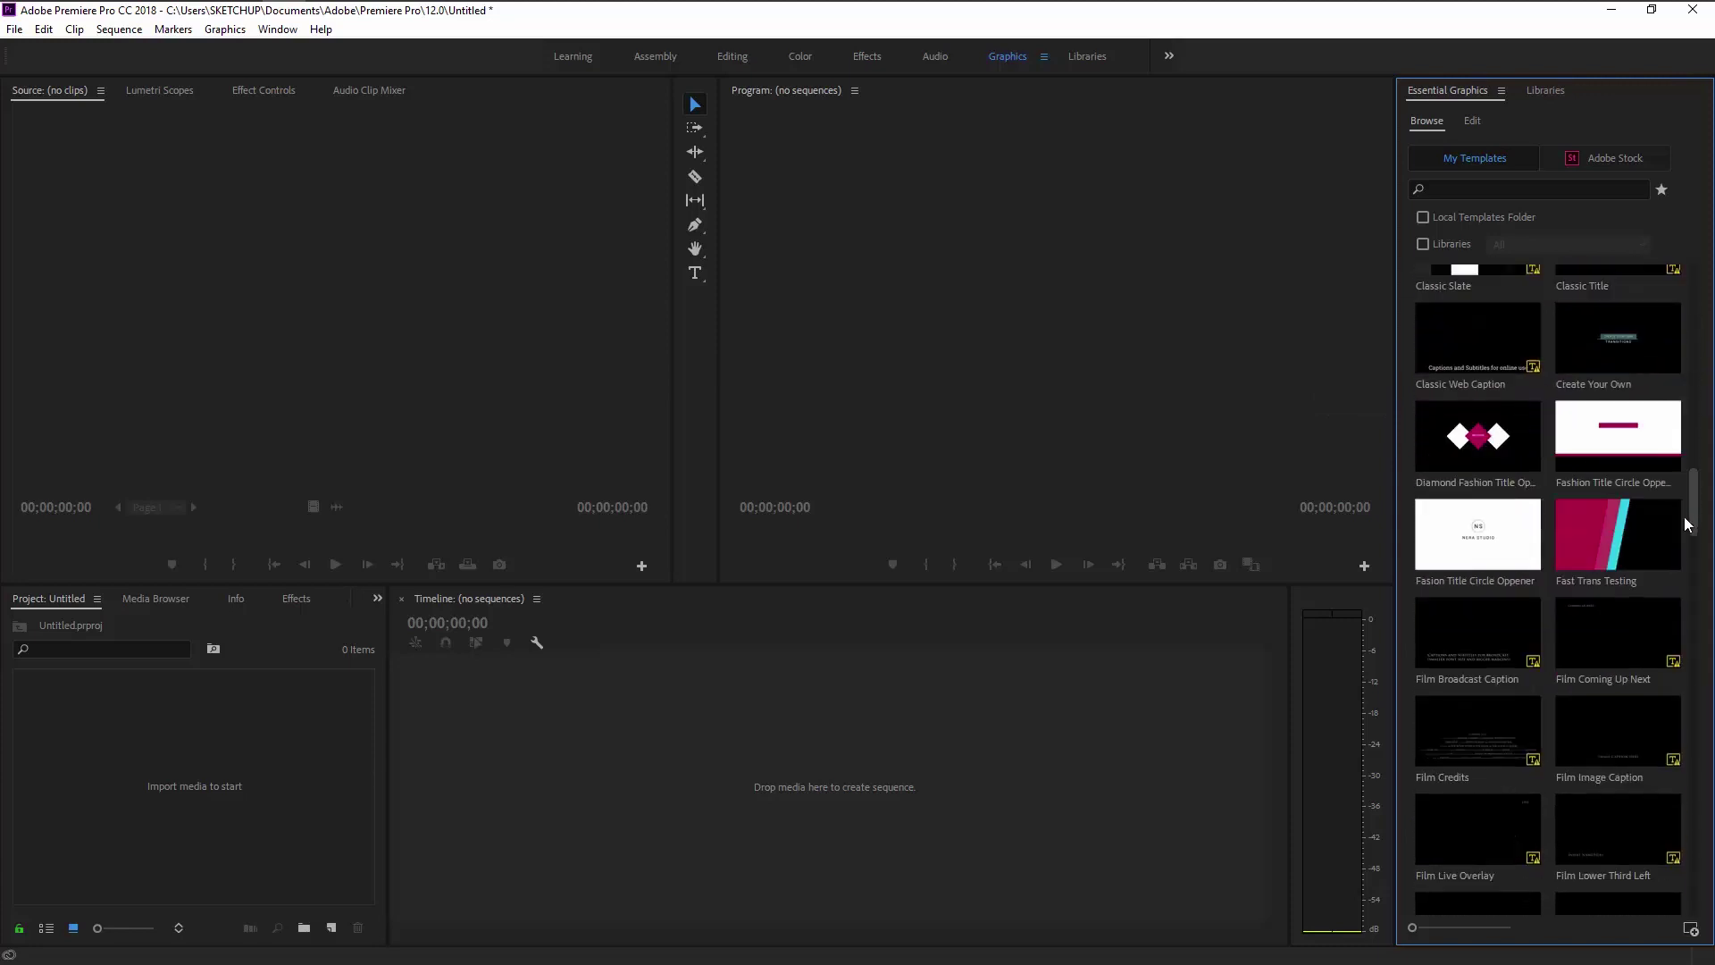
right_click(1467, 547)
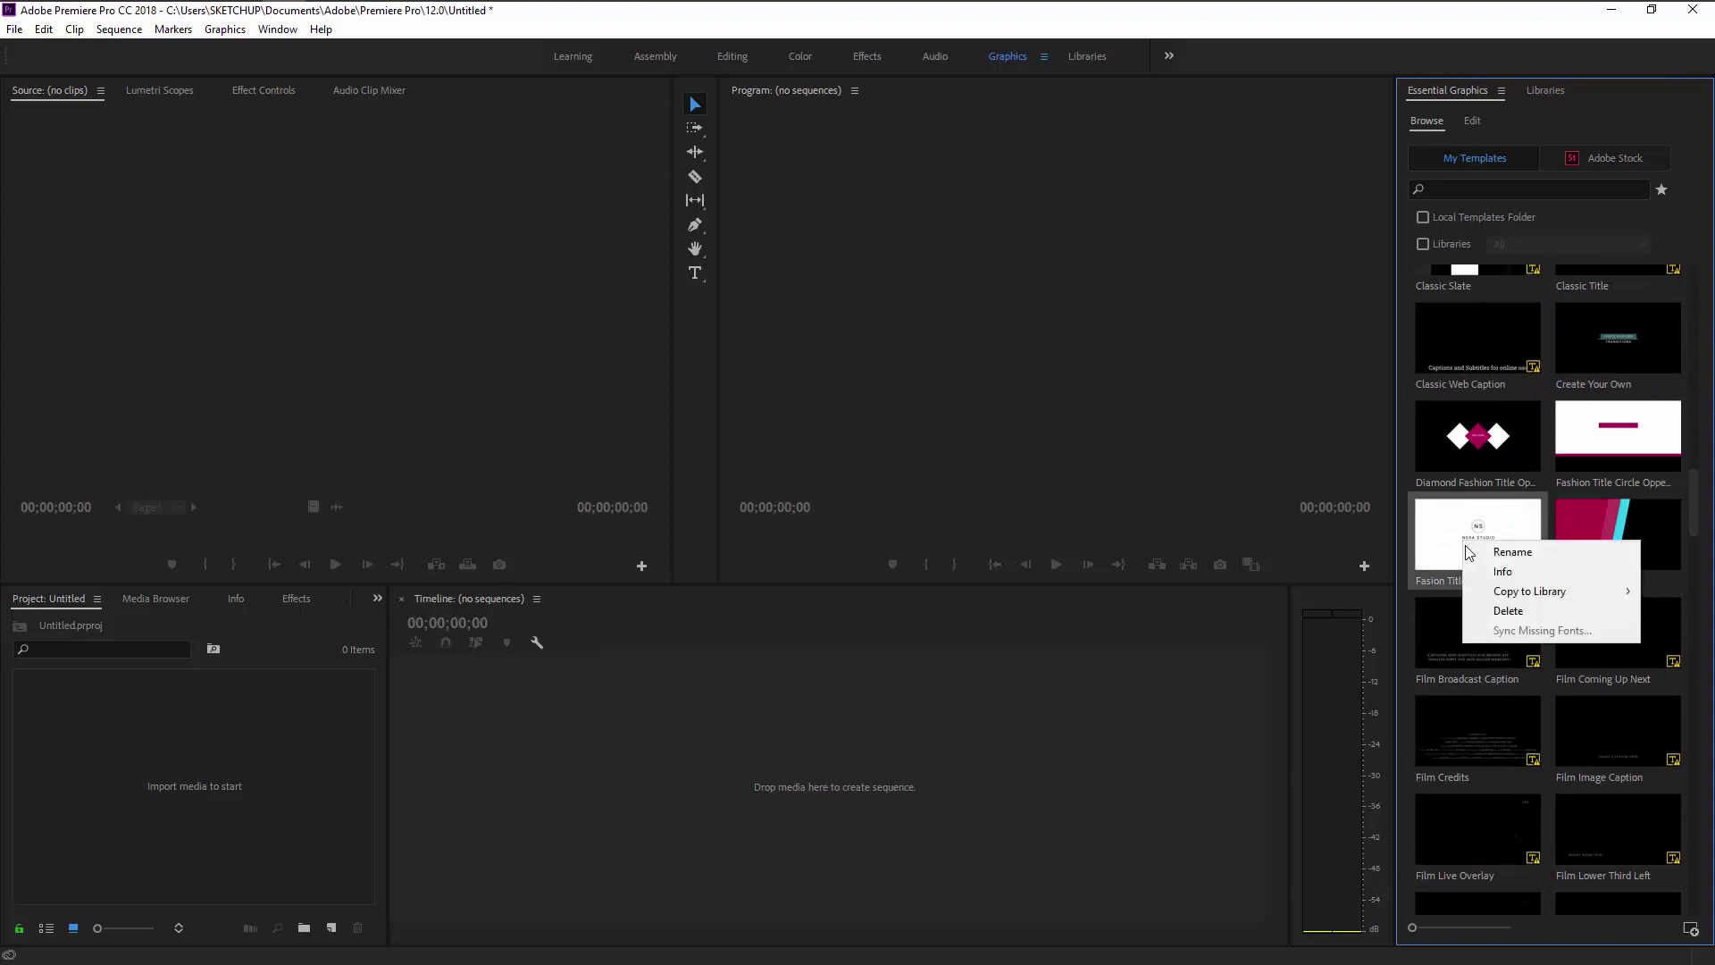
mouse_move(1530, 591)
left_click(1388, 632)
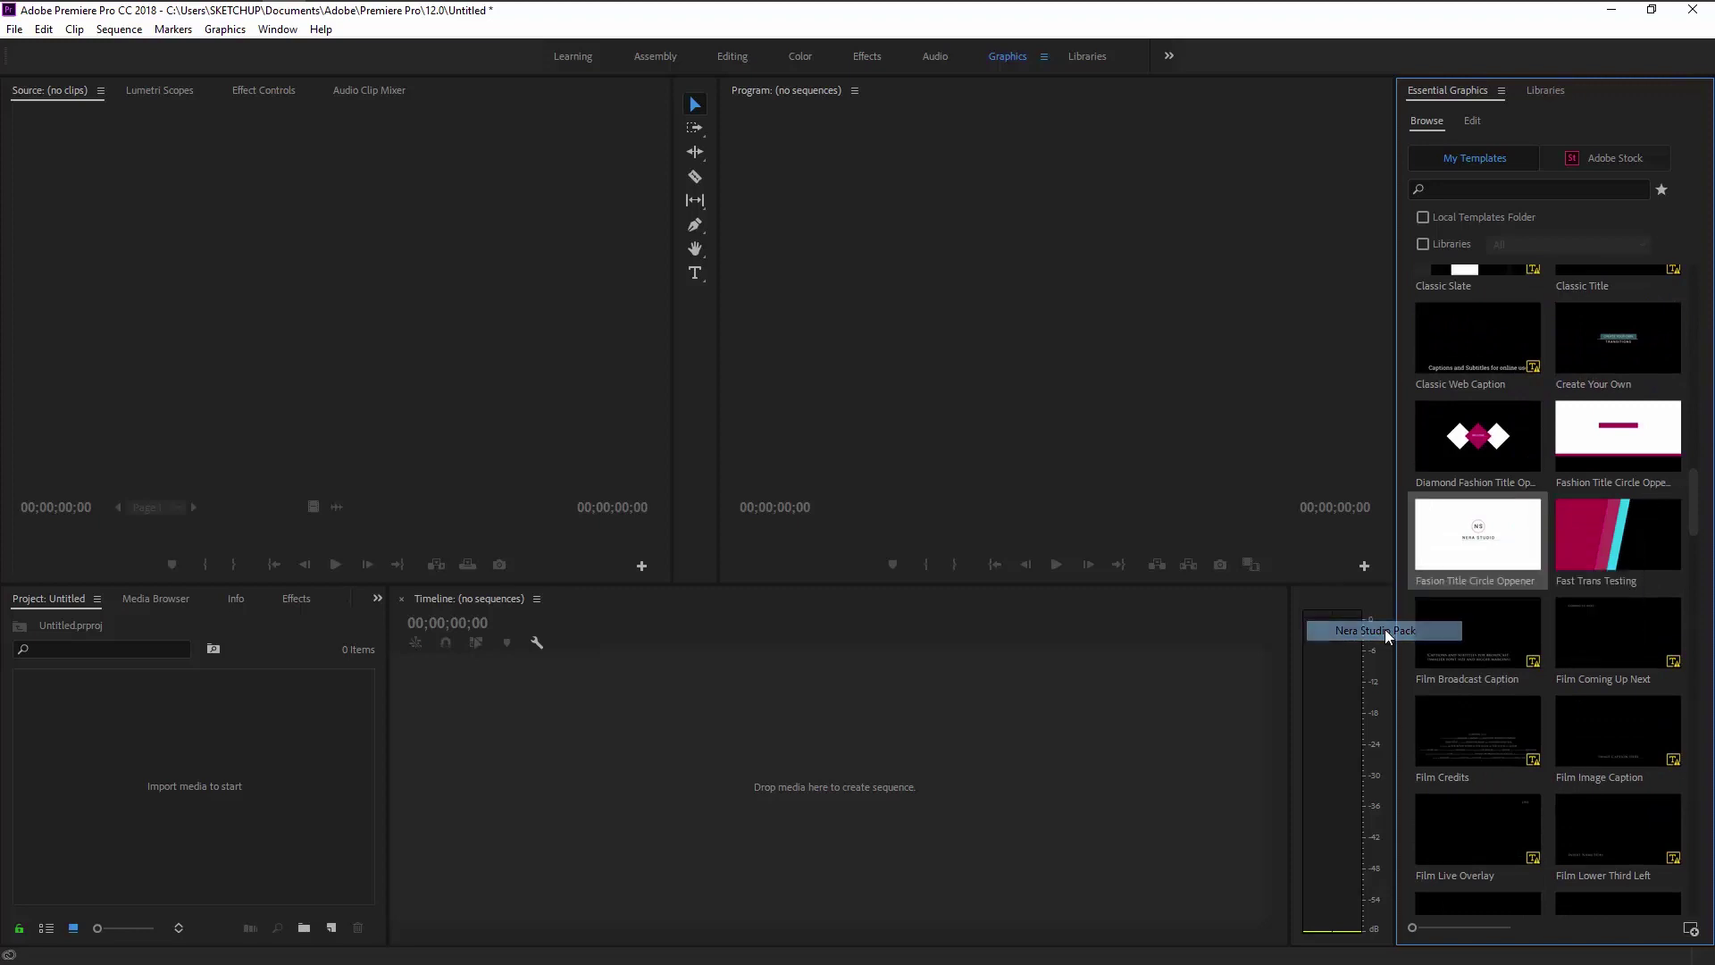
right_click(1622, 438)
mouse_move(1597, 482)
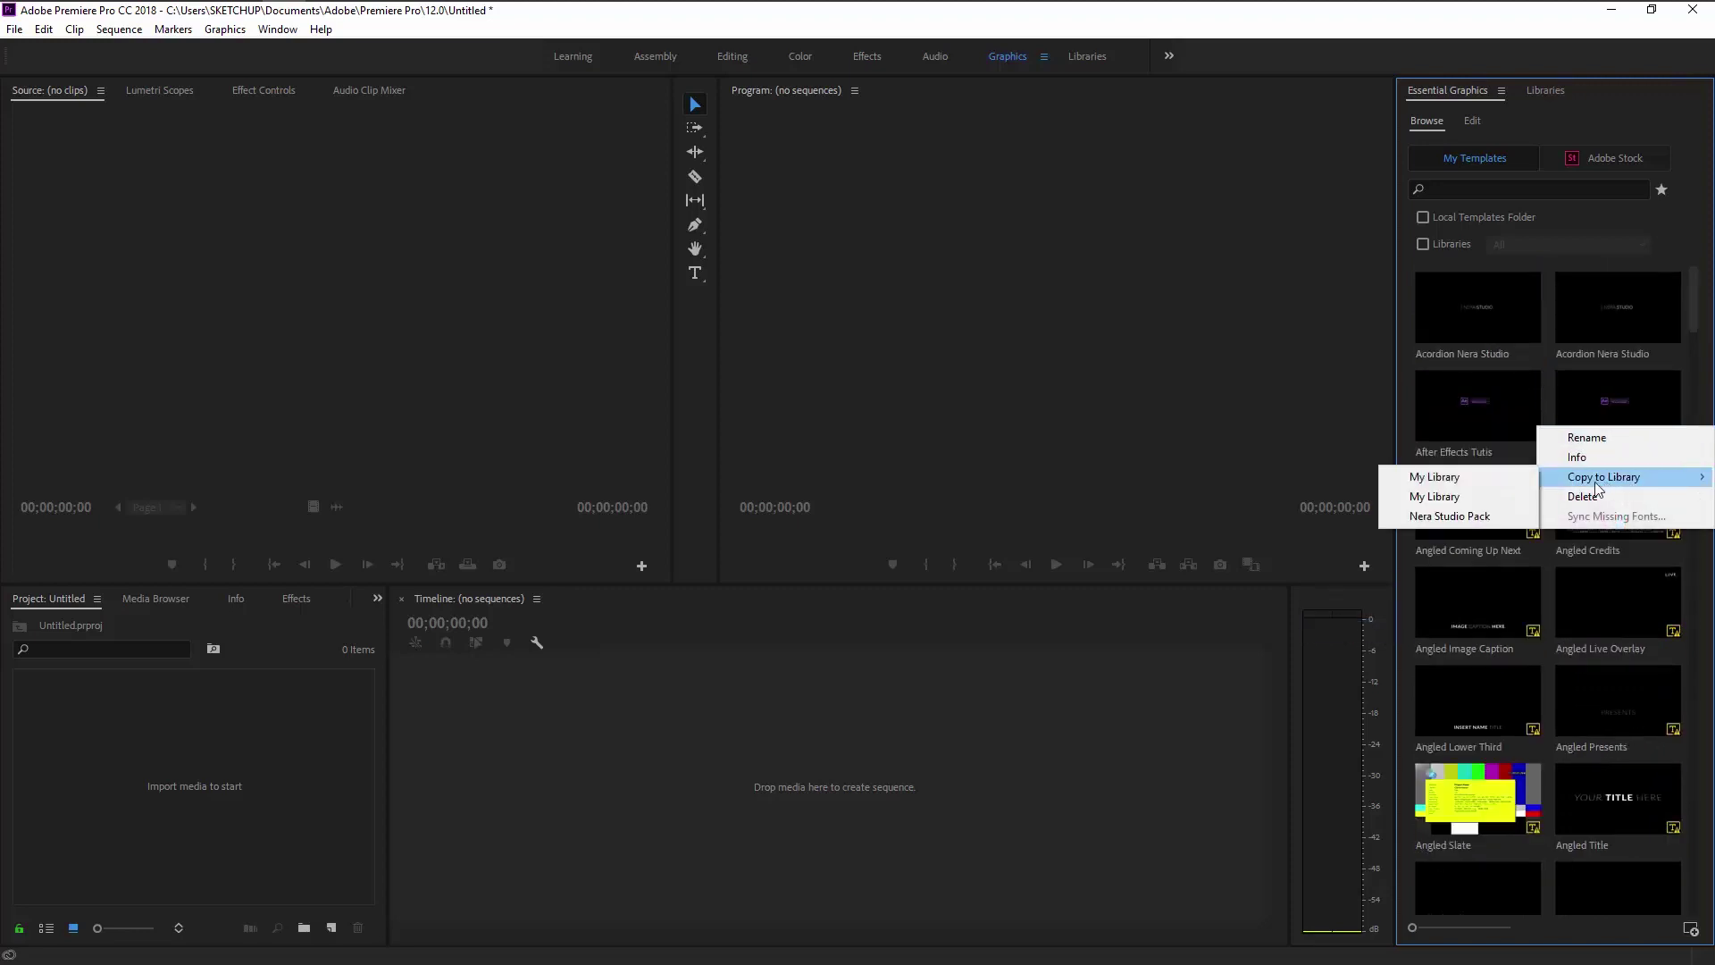
left_click(1451, 515)
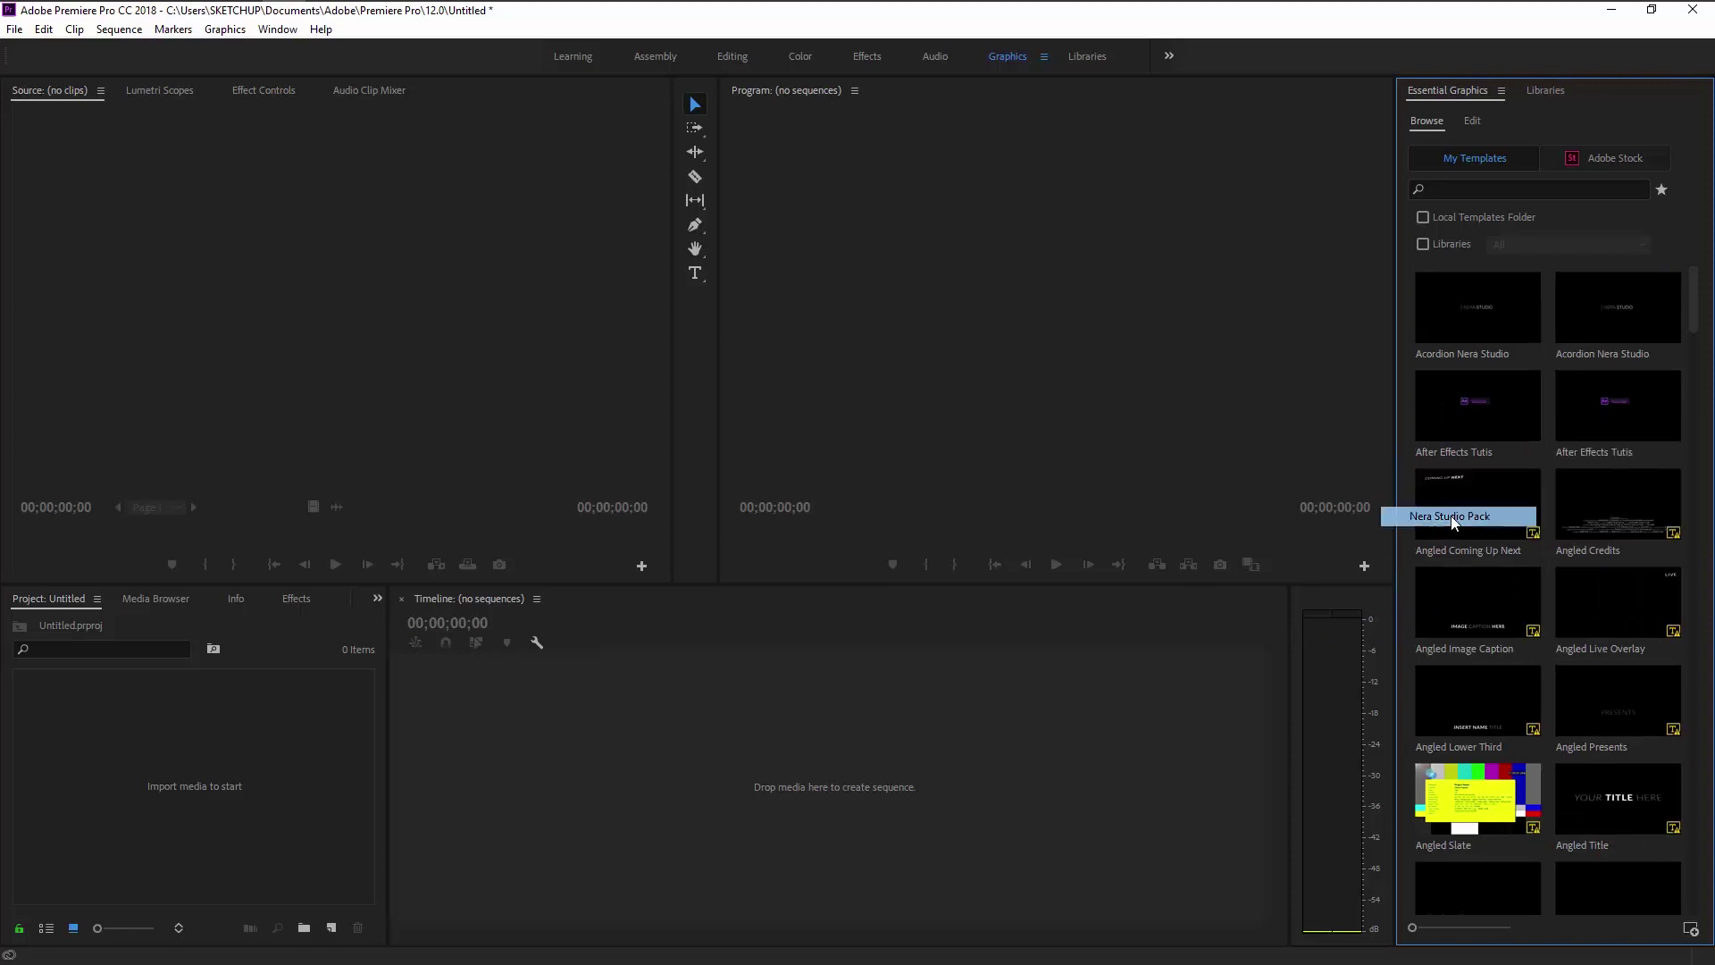
left_click(1543, 92)
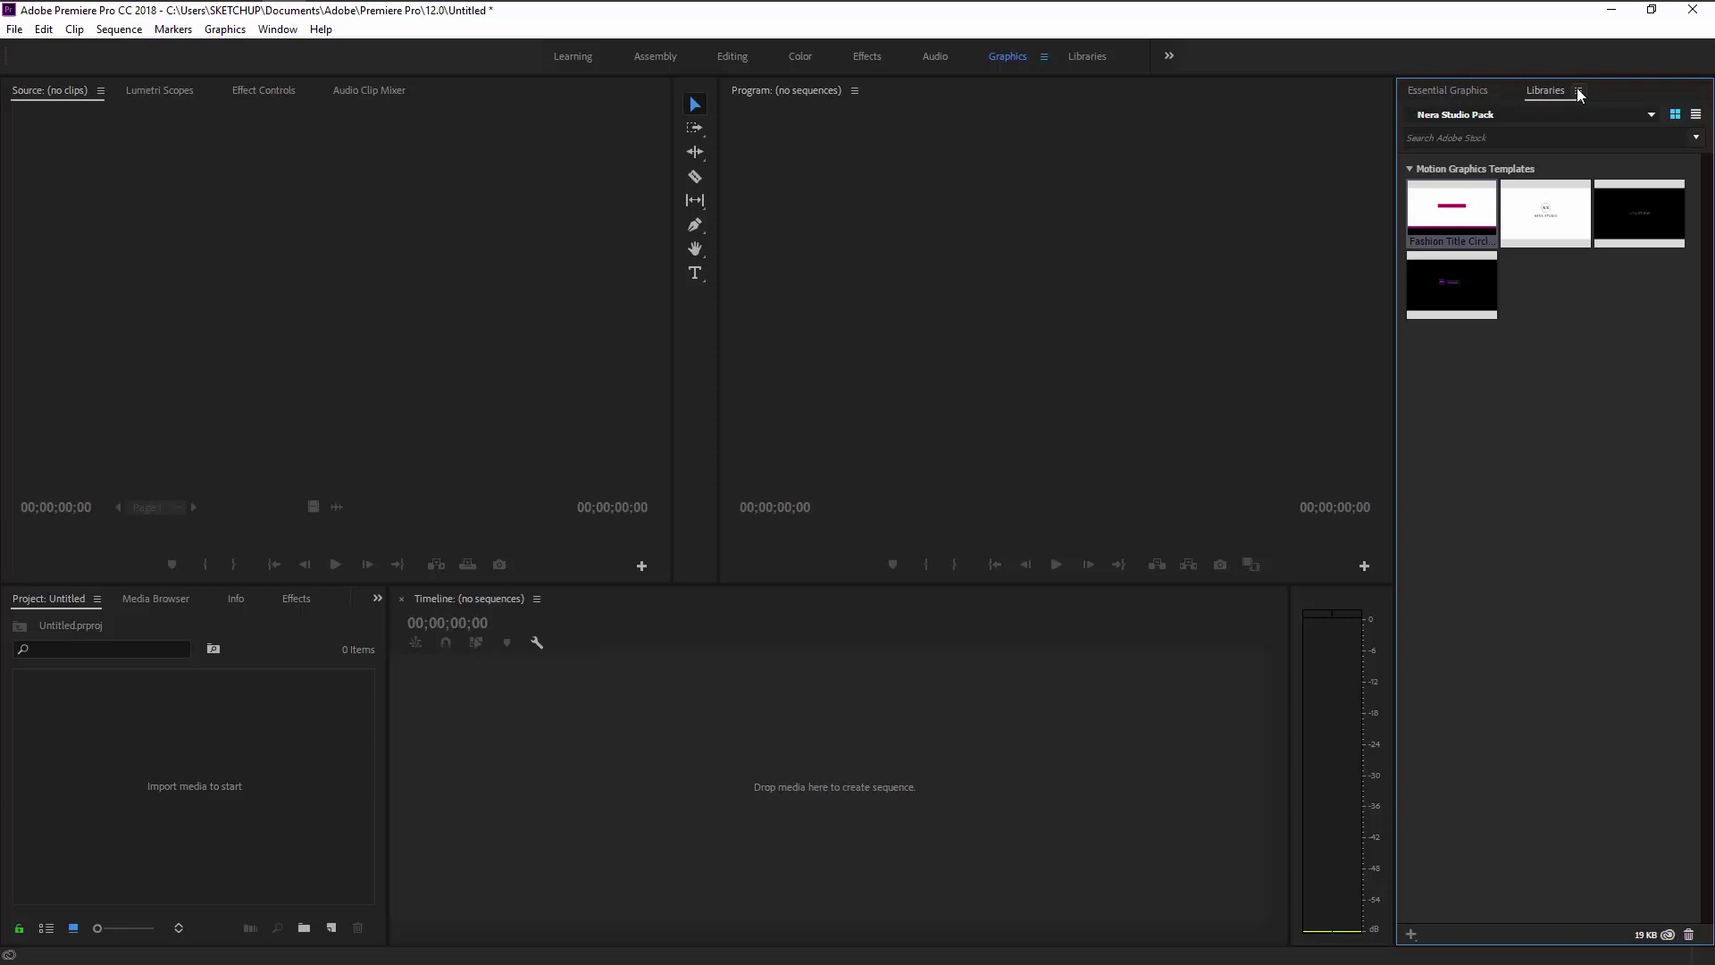
Step: Start deleting the Nera Studio Pack library from its menu, then cancel to keep its four templates
left_click(1578, 92)
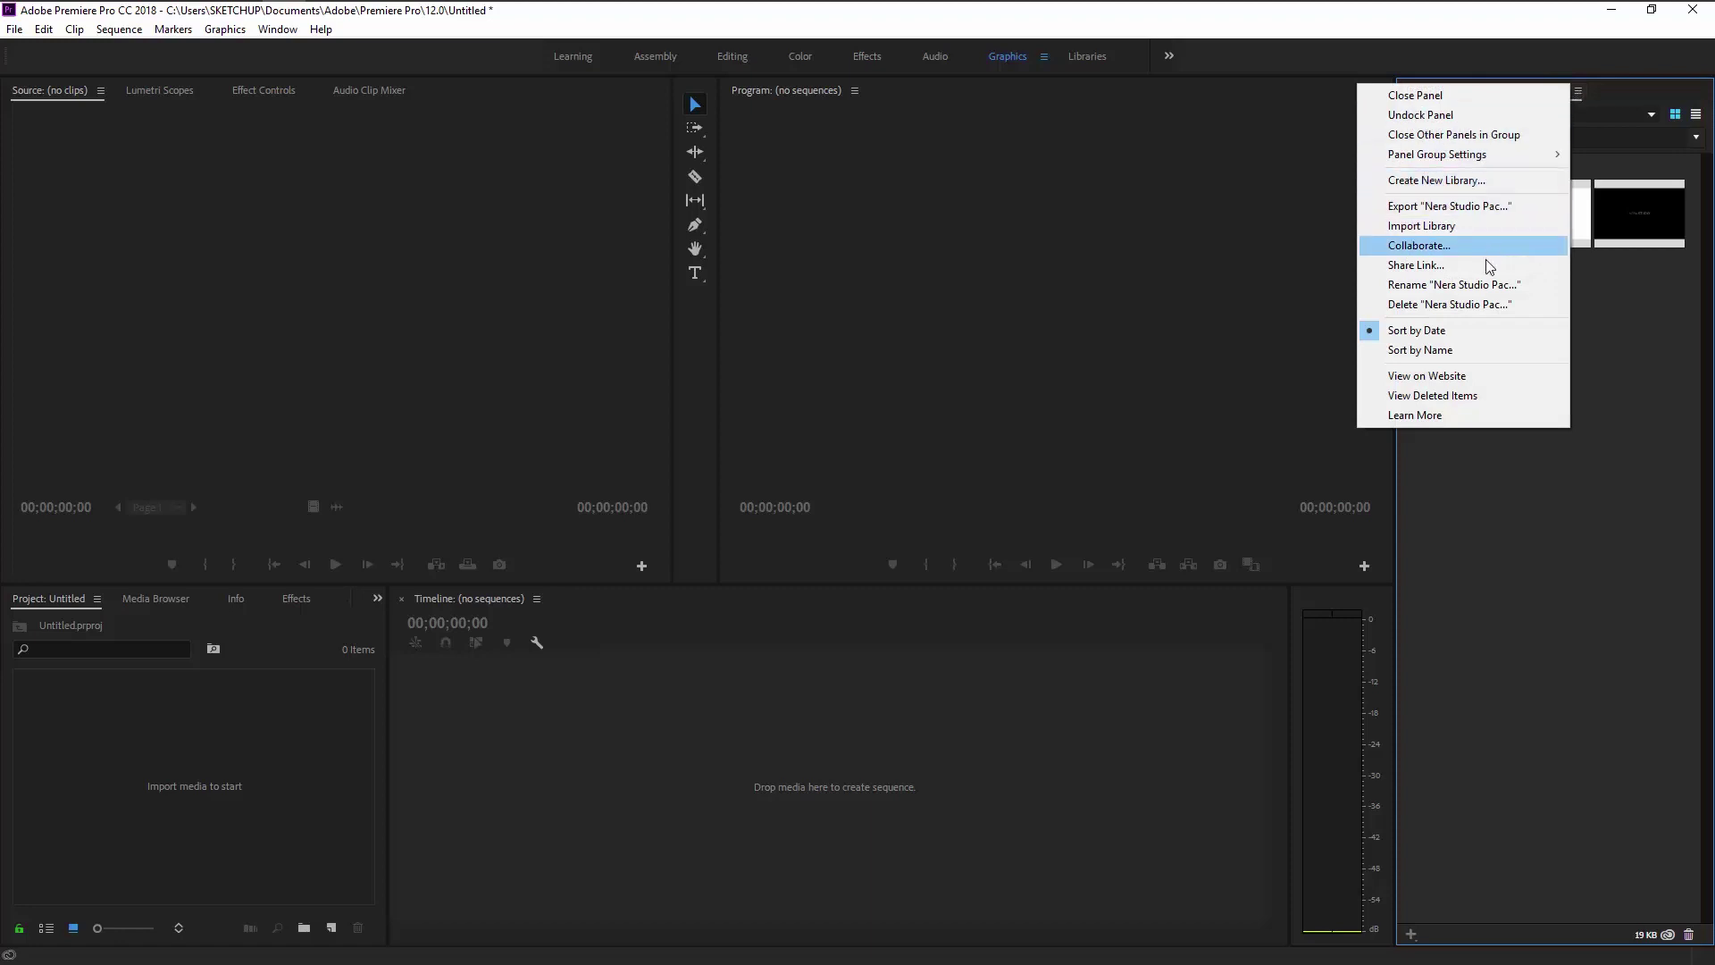
left_click(1452, 304)
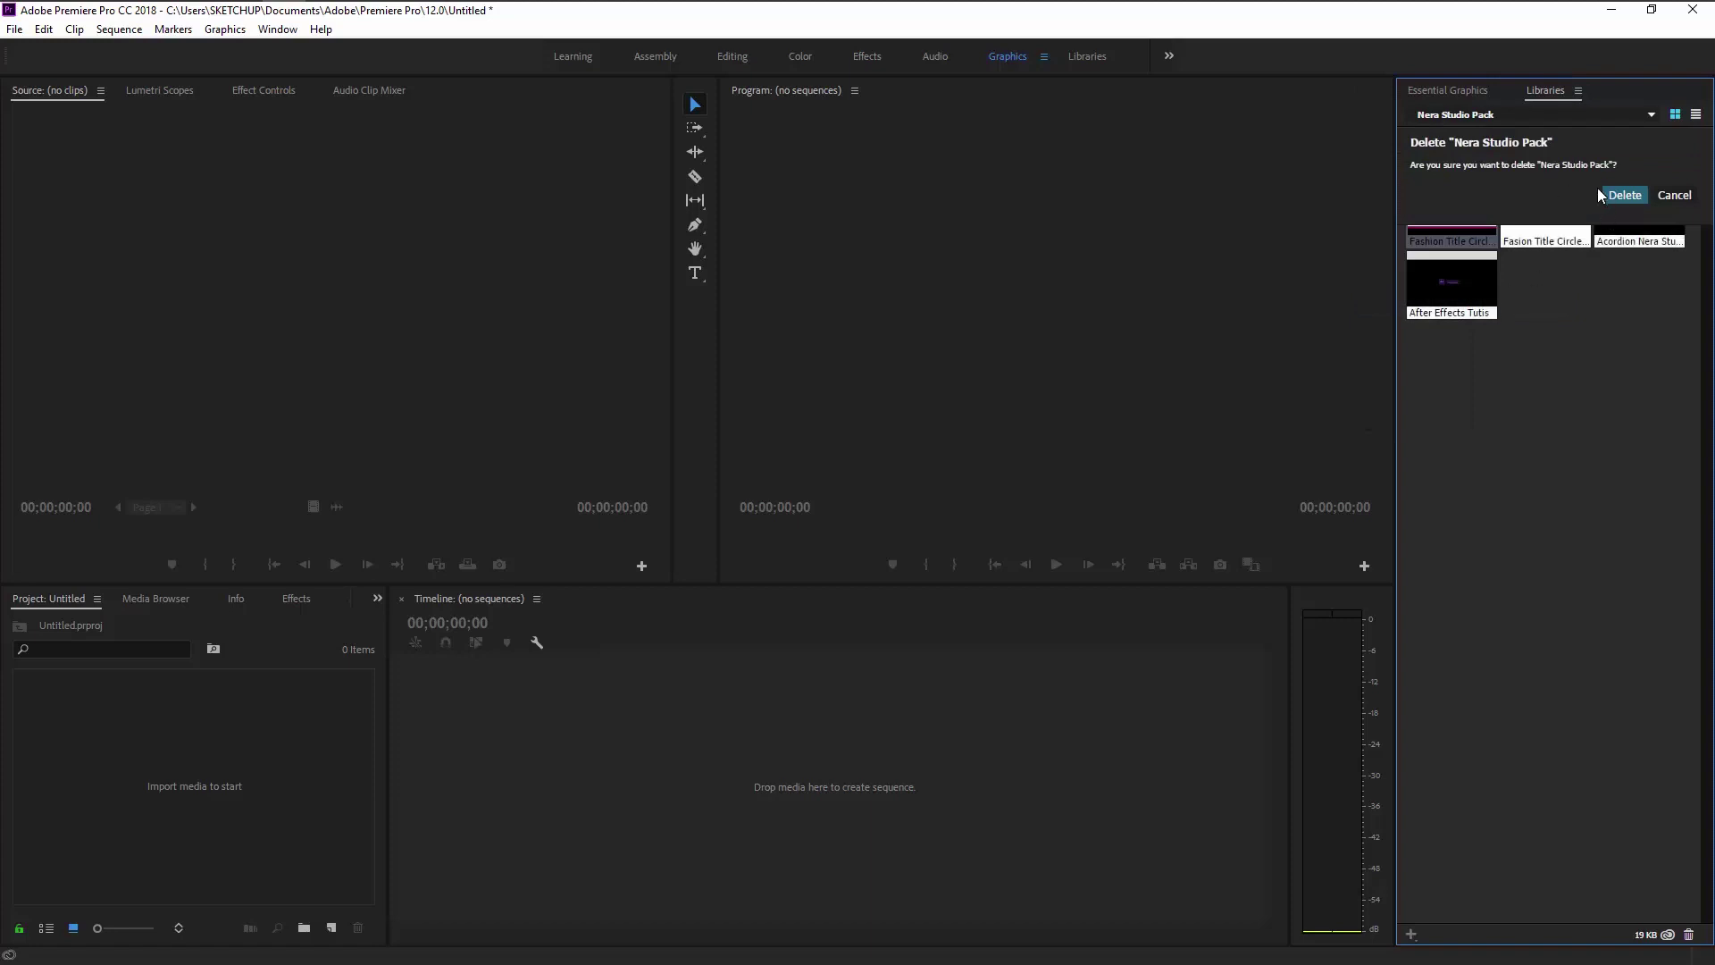
left_click(1676, 196)
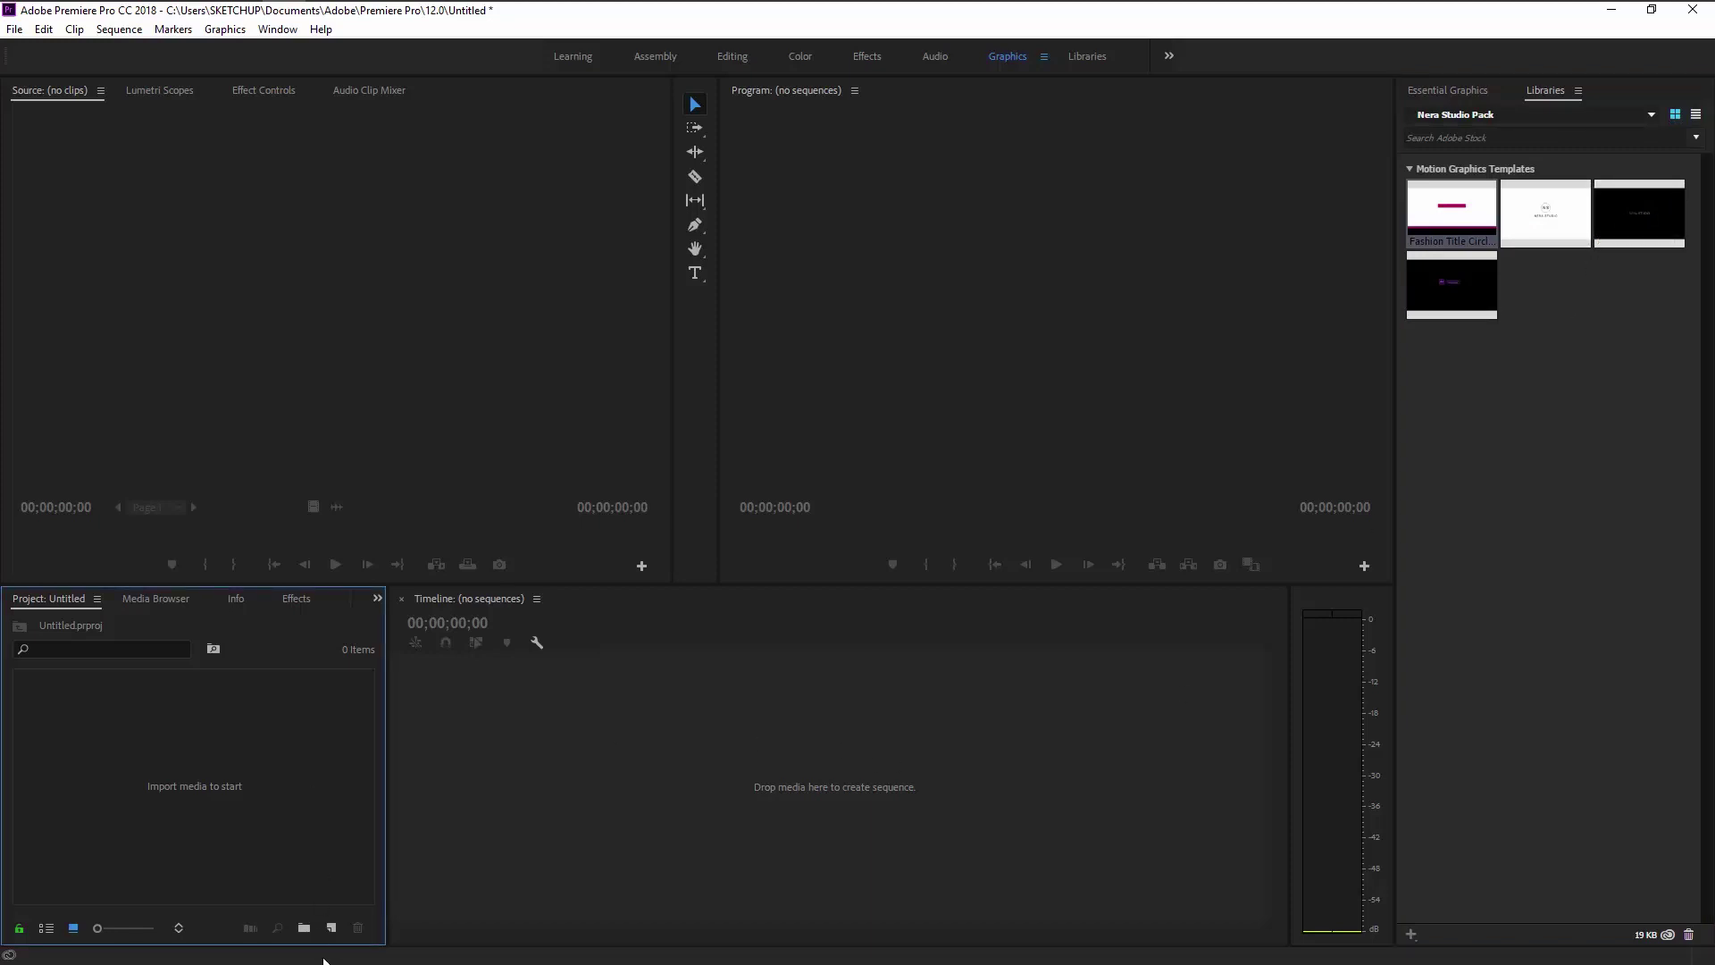
Step: Create a DSLR 1080p30 sequence and place the Fasion Title Circle Oppener template on track V1
left_click(331, 928)
left_click(386, 710)
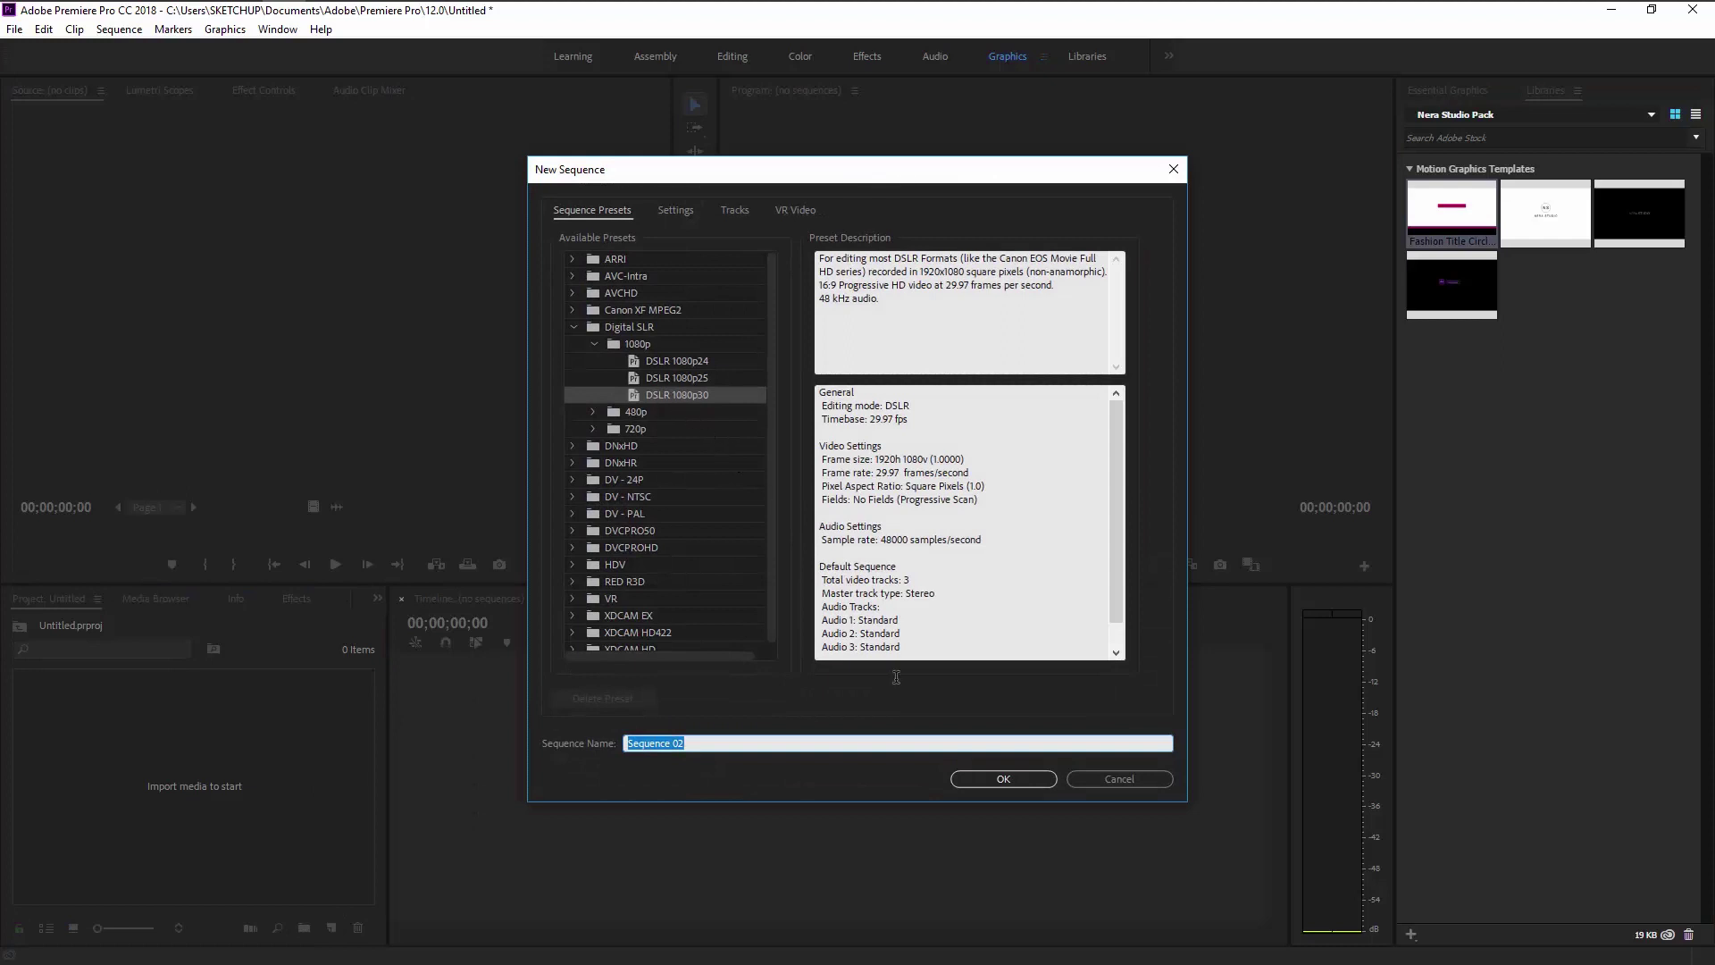
left_click(1001, 780)
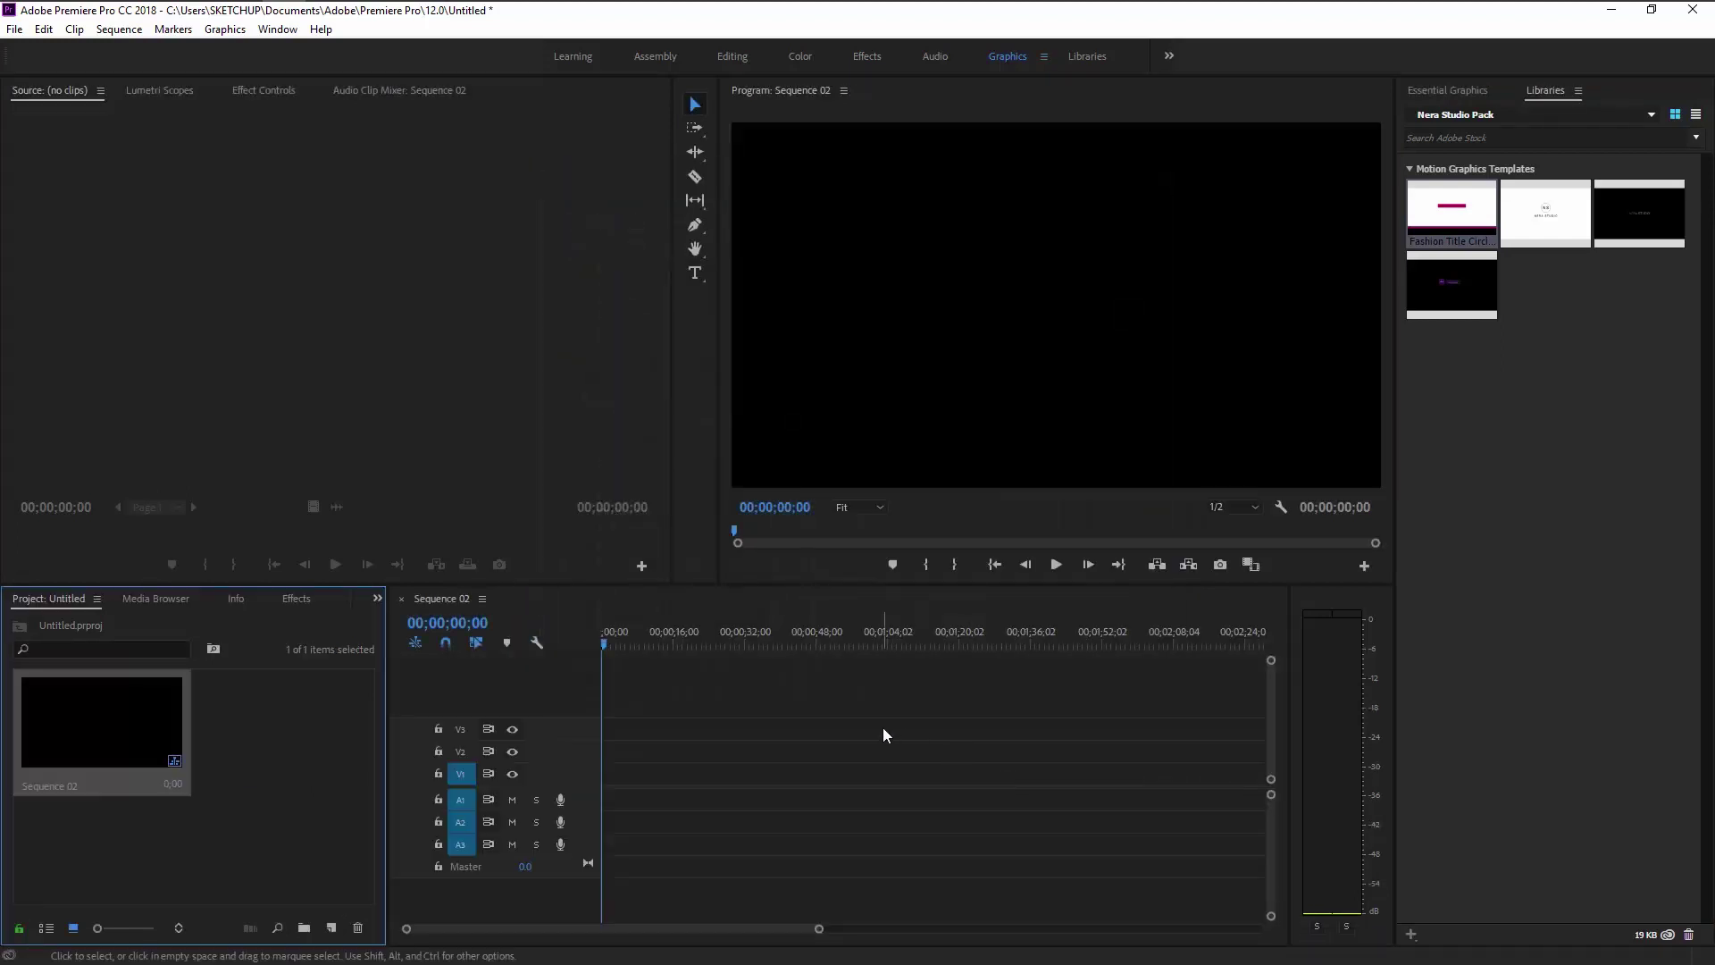
left_click(1528, 325)
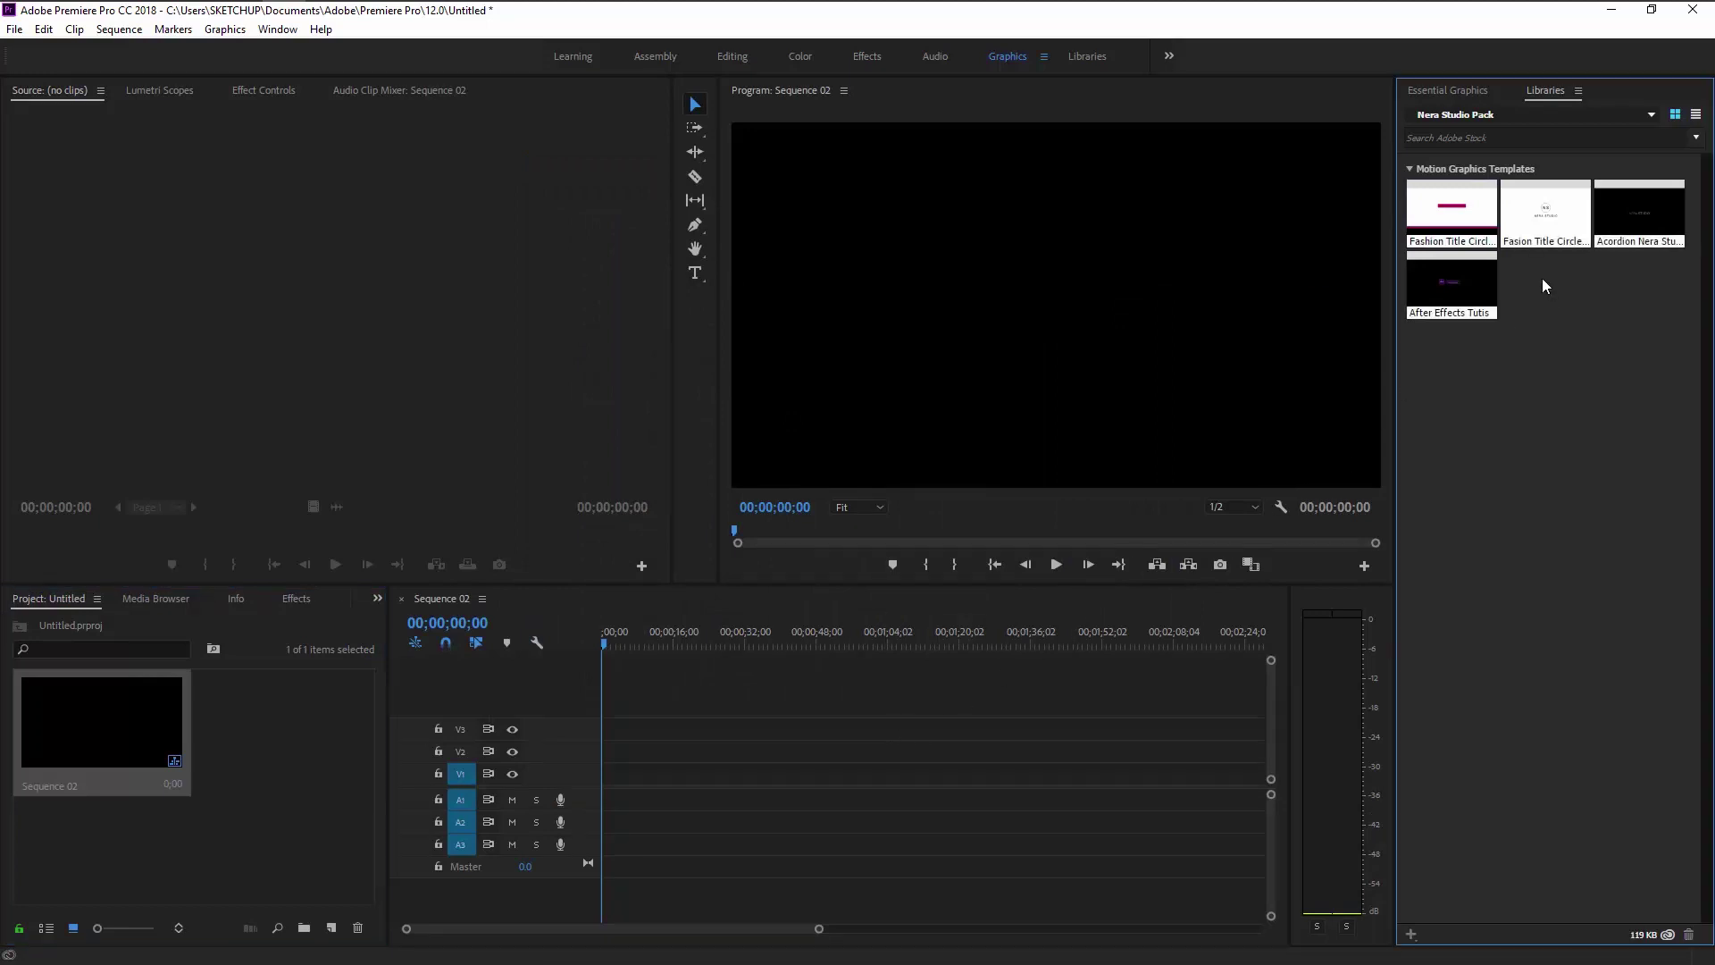
left_click_drag(1545, 217, 581, 765)
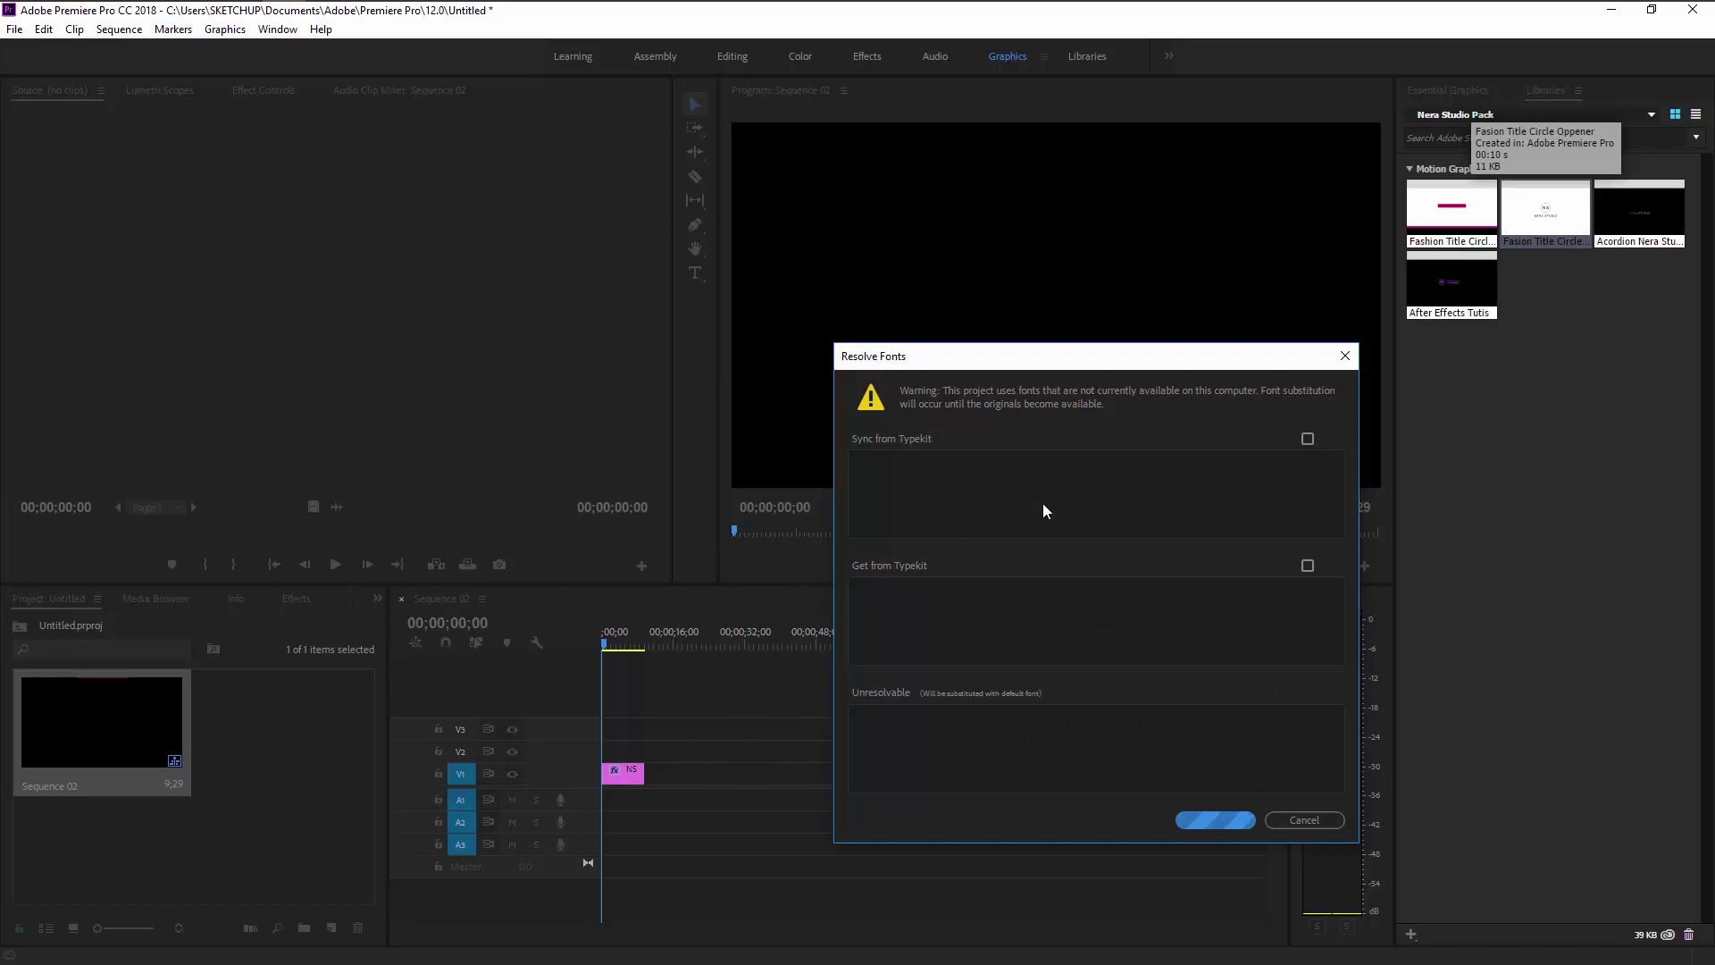
Step: Dismiss the missing-fonts warning, preview the title's opening, and close Premiere without saving
left_click_drag(1104, 356, 1110, 310)
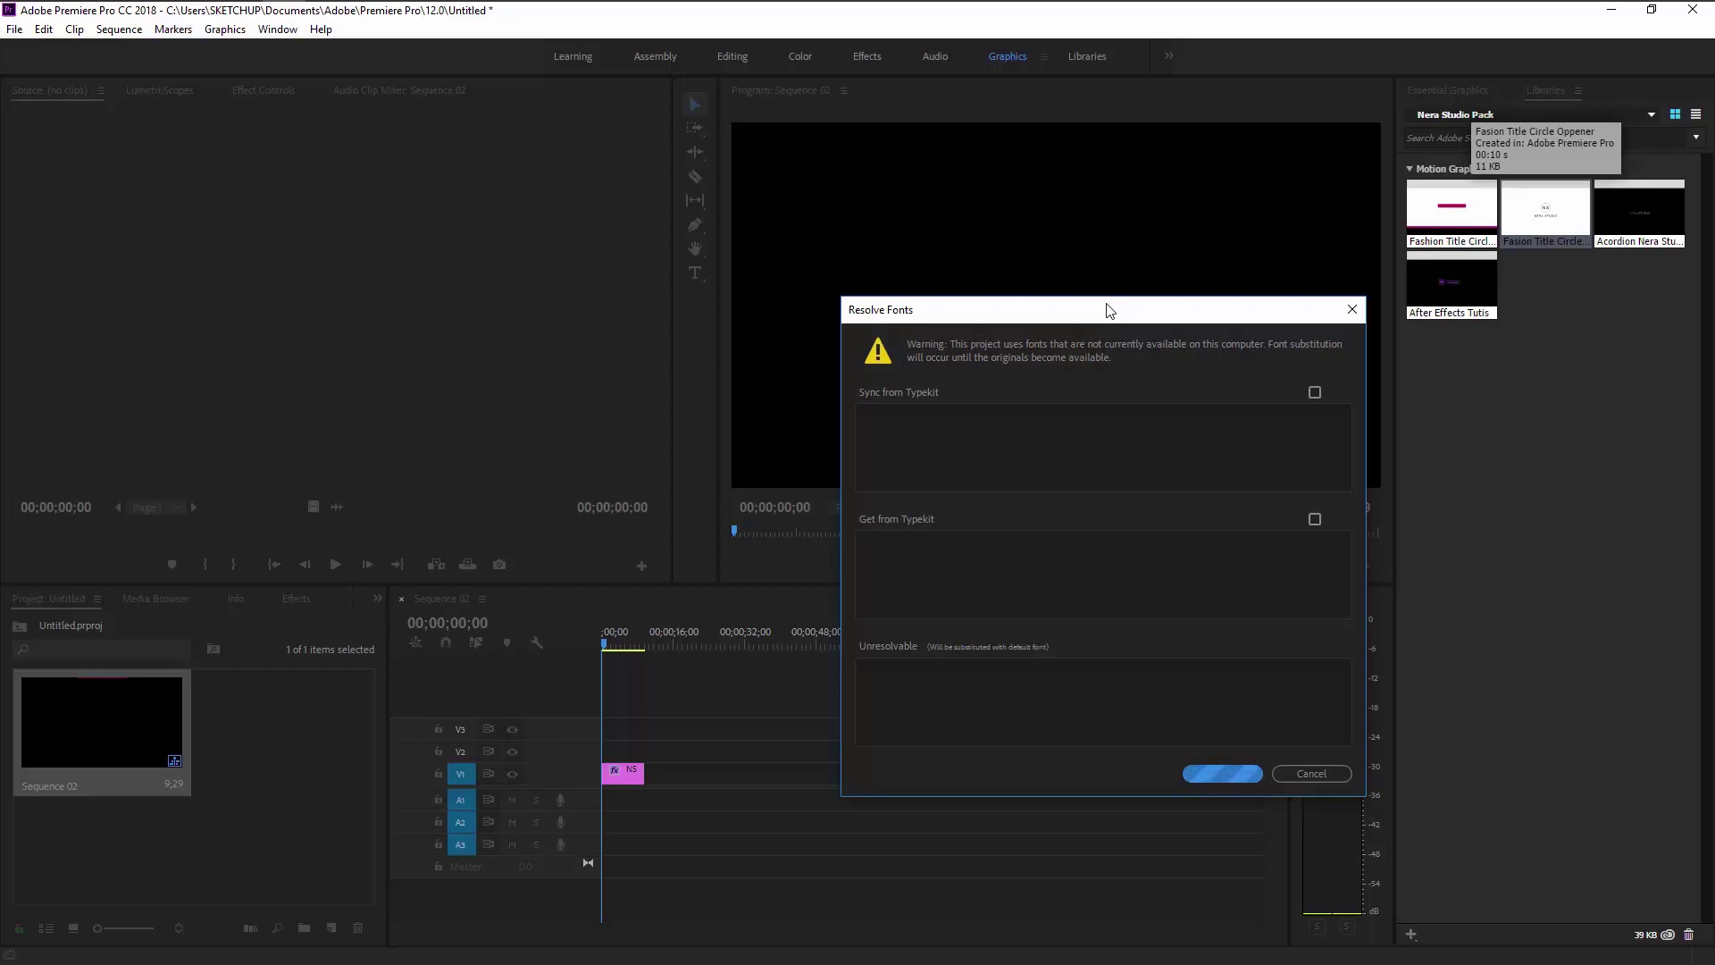
left_click_drag(1108, 310, 1014, 294)
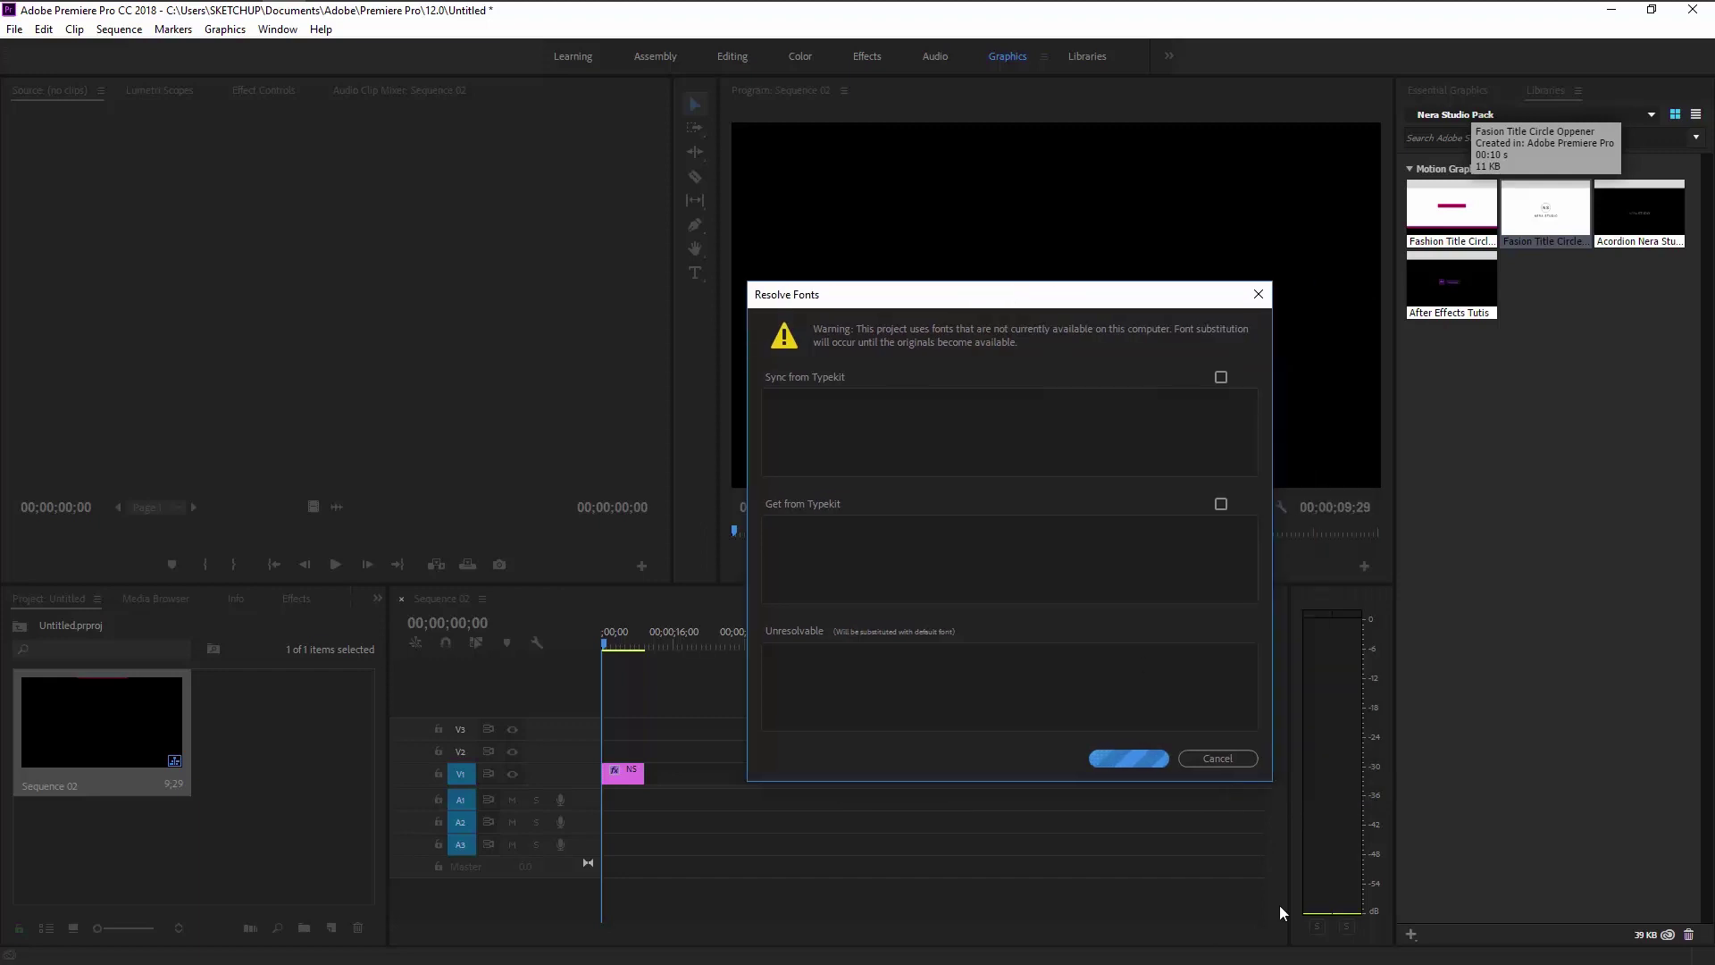
left_click(1224, 758)
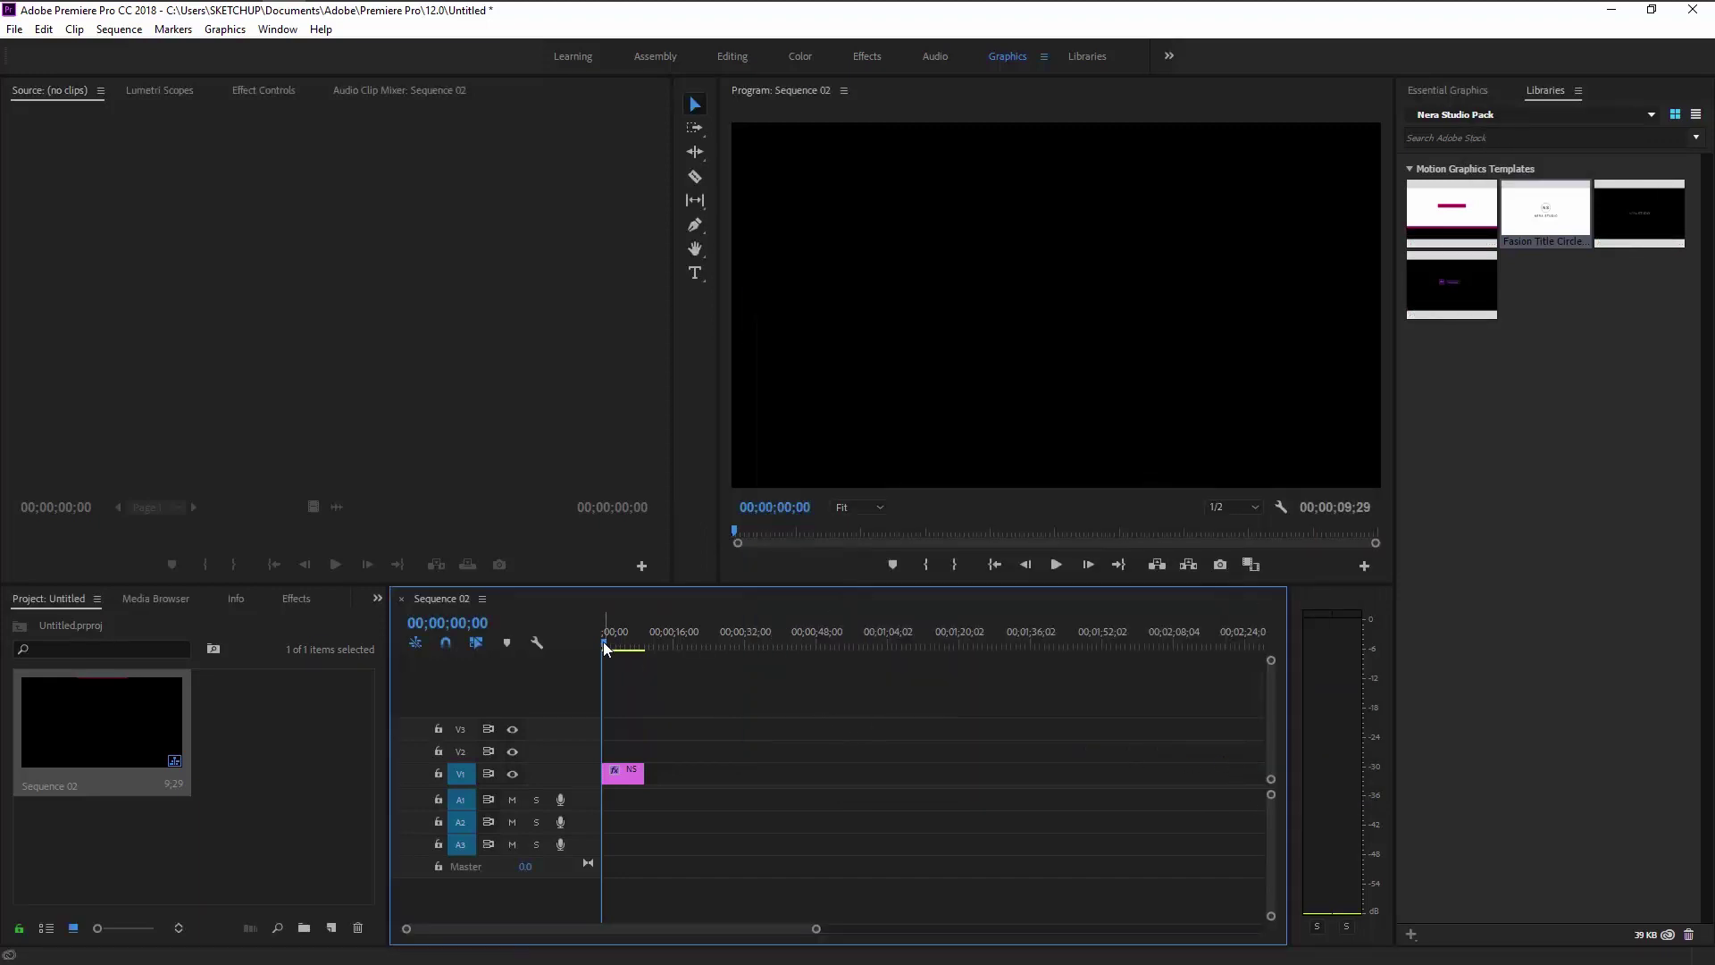
left_click_drag(632, 645, 610, 648)
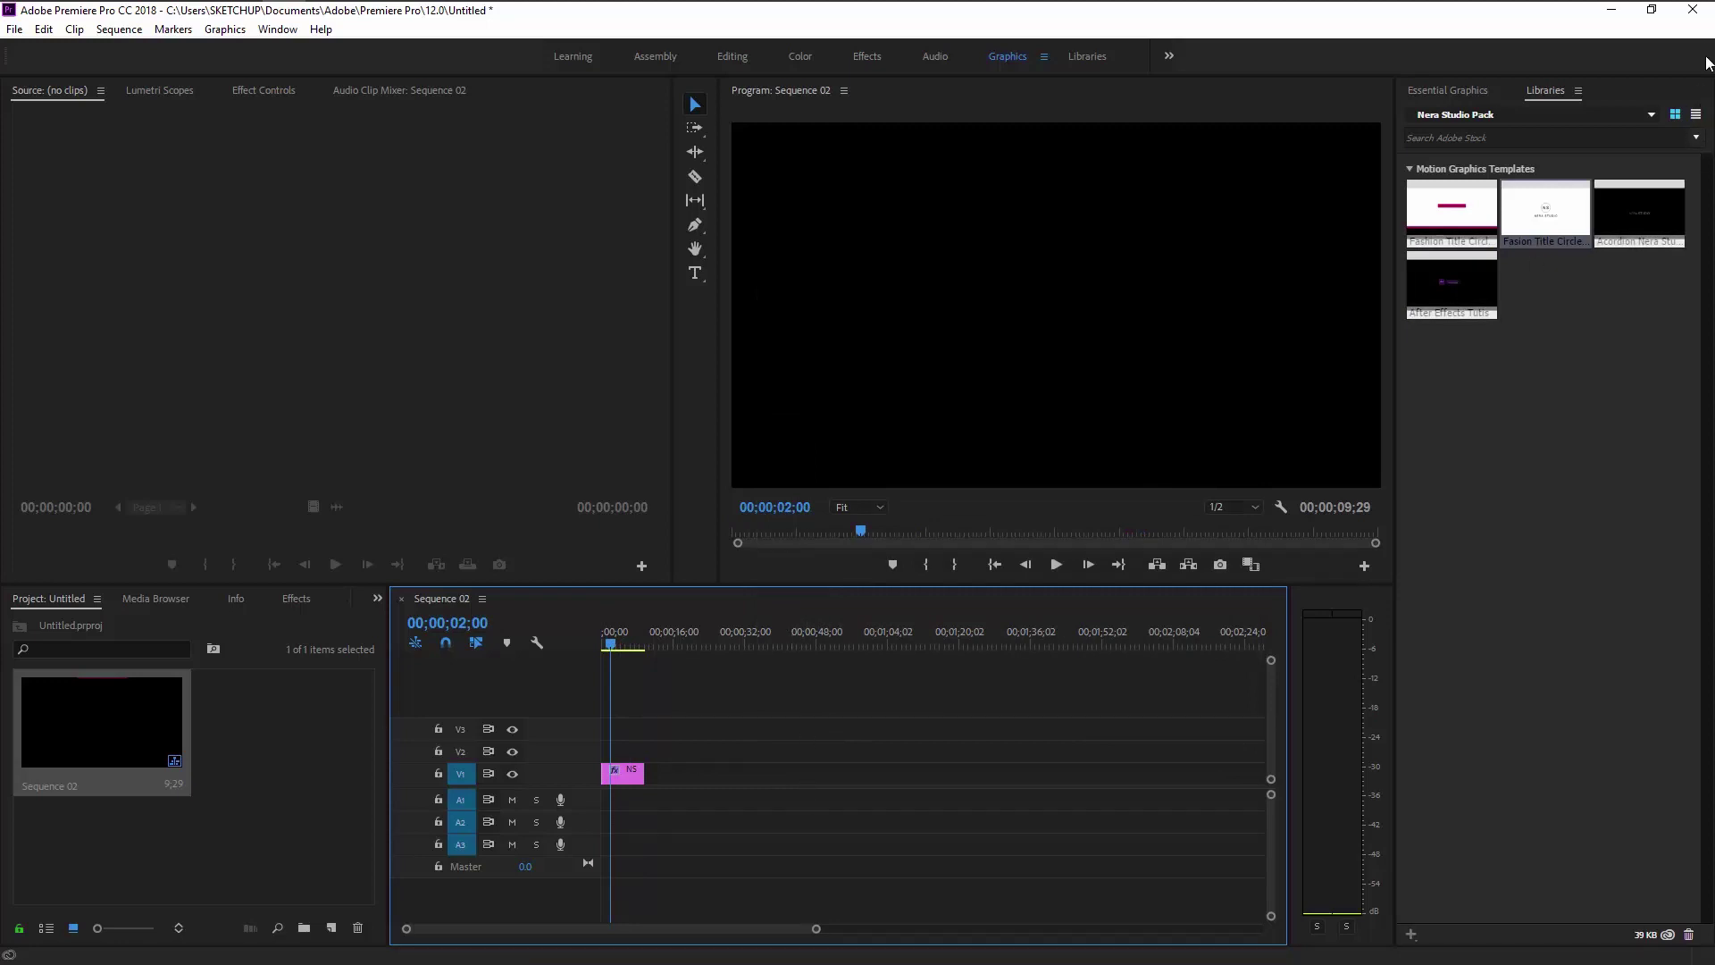
left_click(1693, 10)
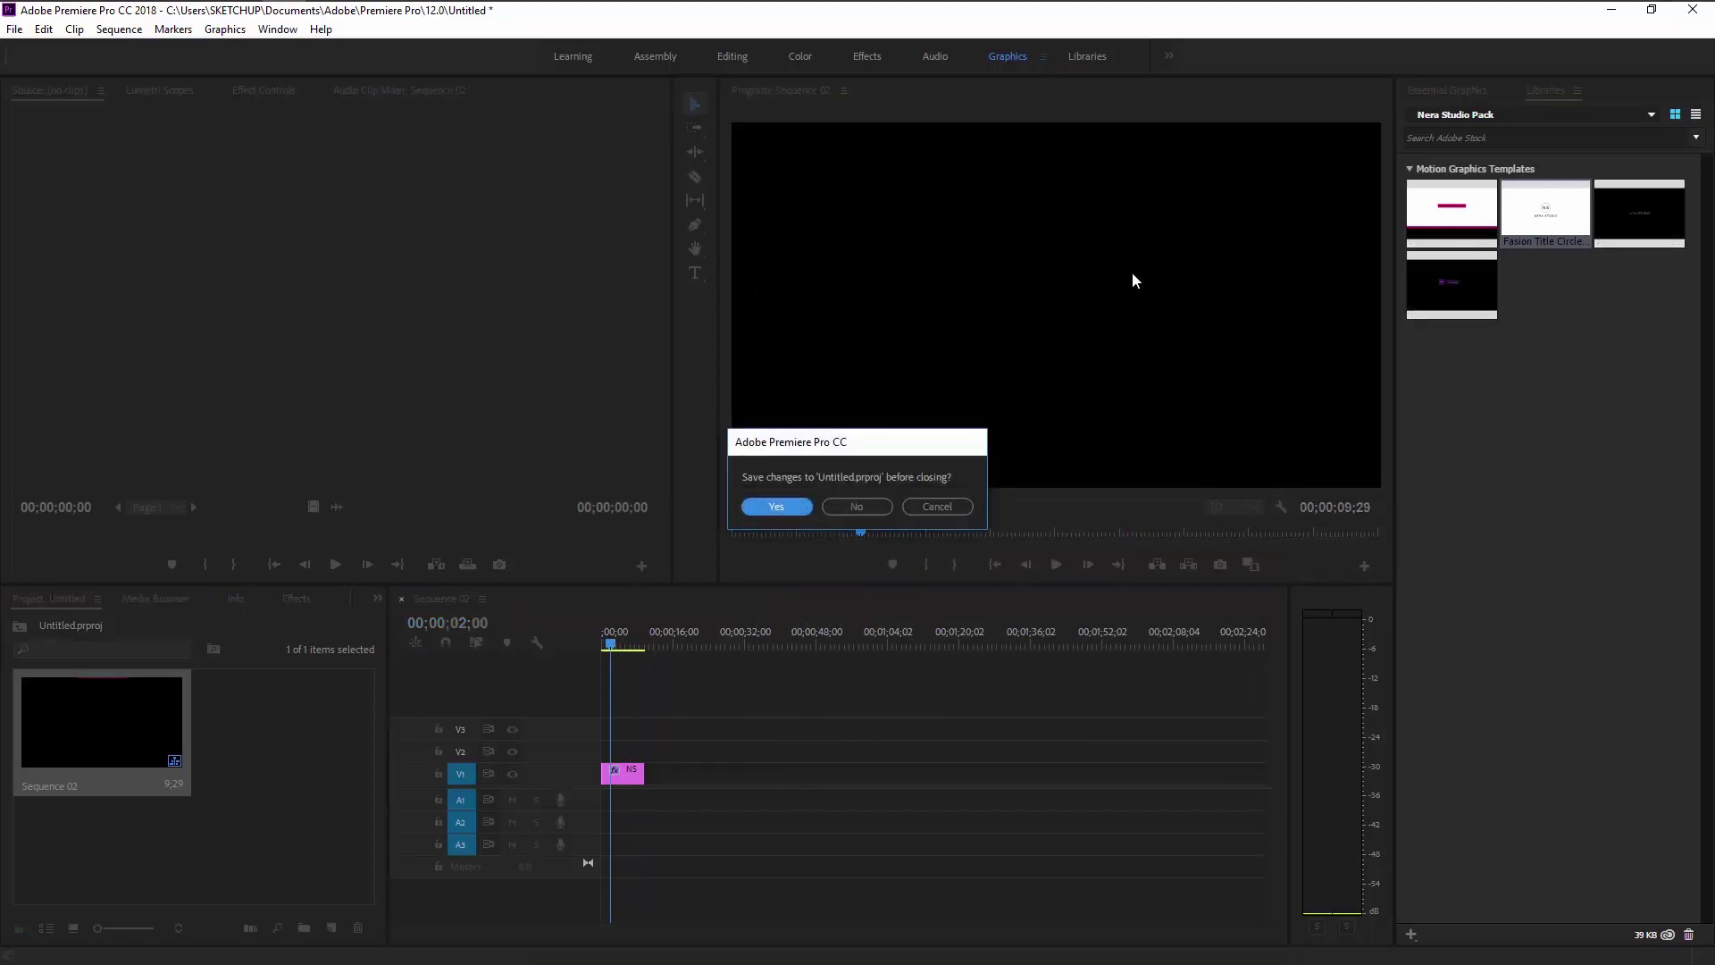
left_click(856, 505)
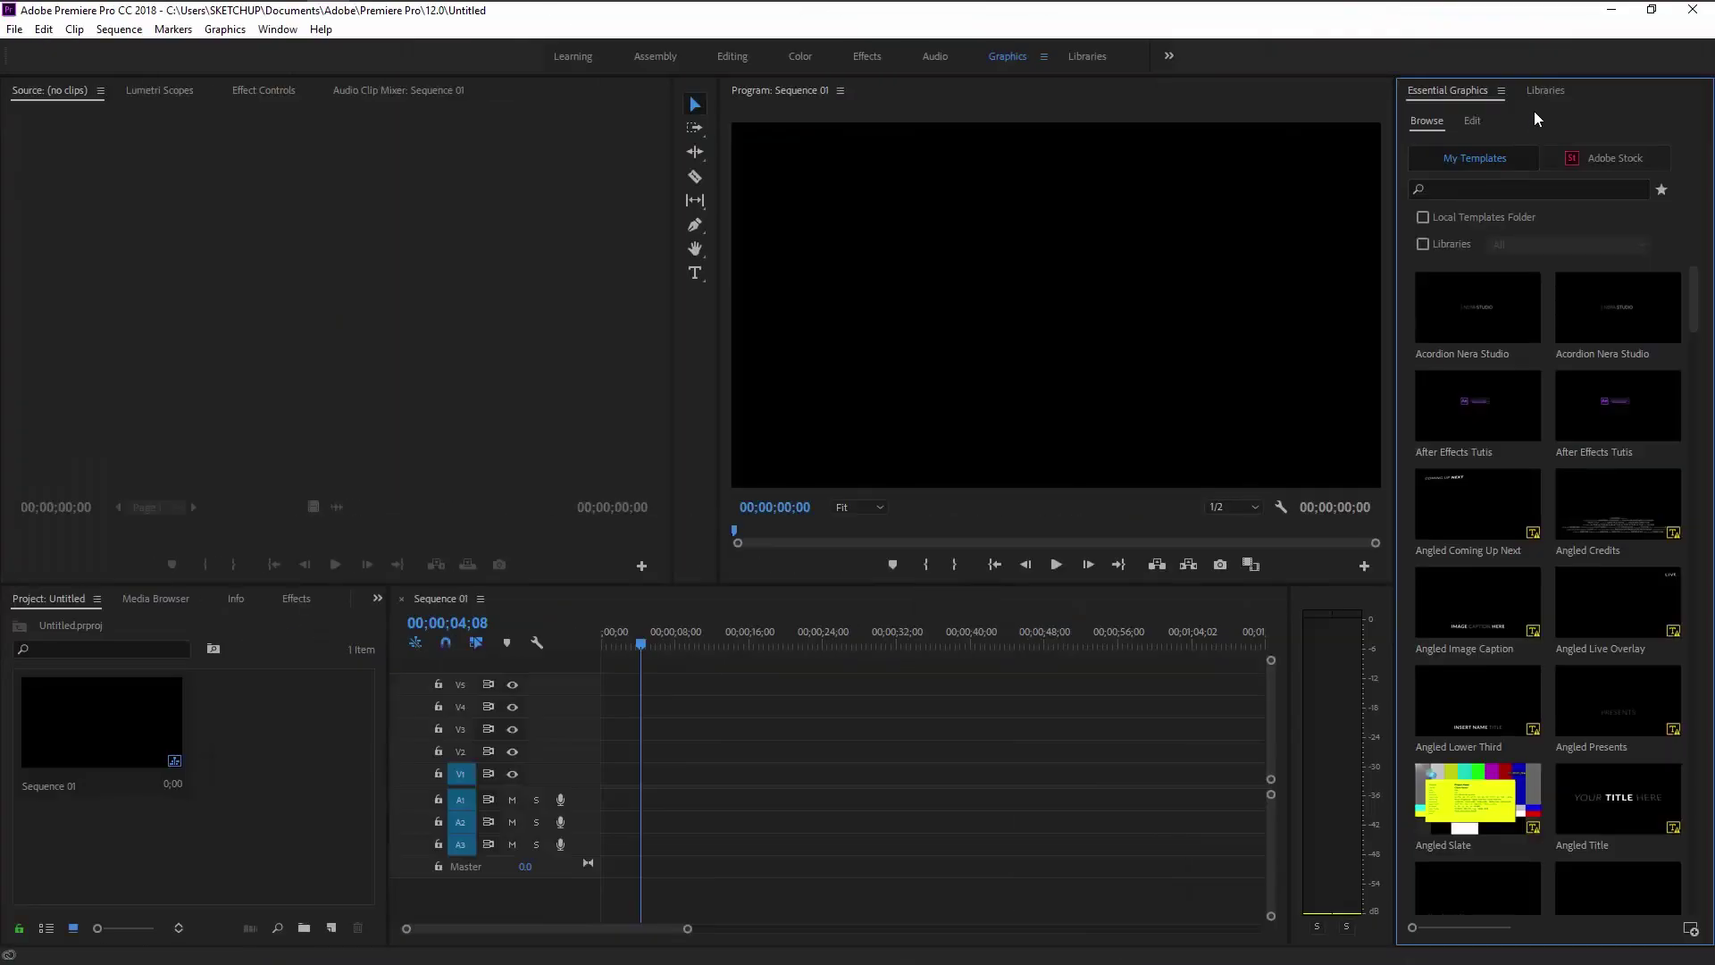
Step: Place the Fasion Title Circle template from the Nera Studio Pack library on V1, ignoring the missing fonts
left_click(1542, 92)
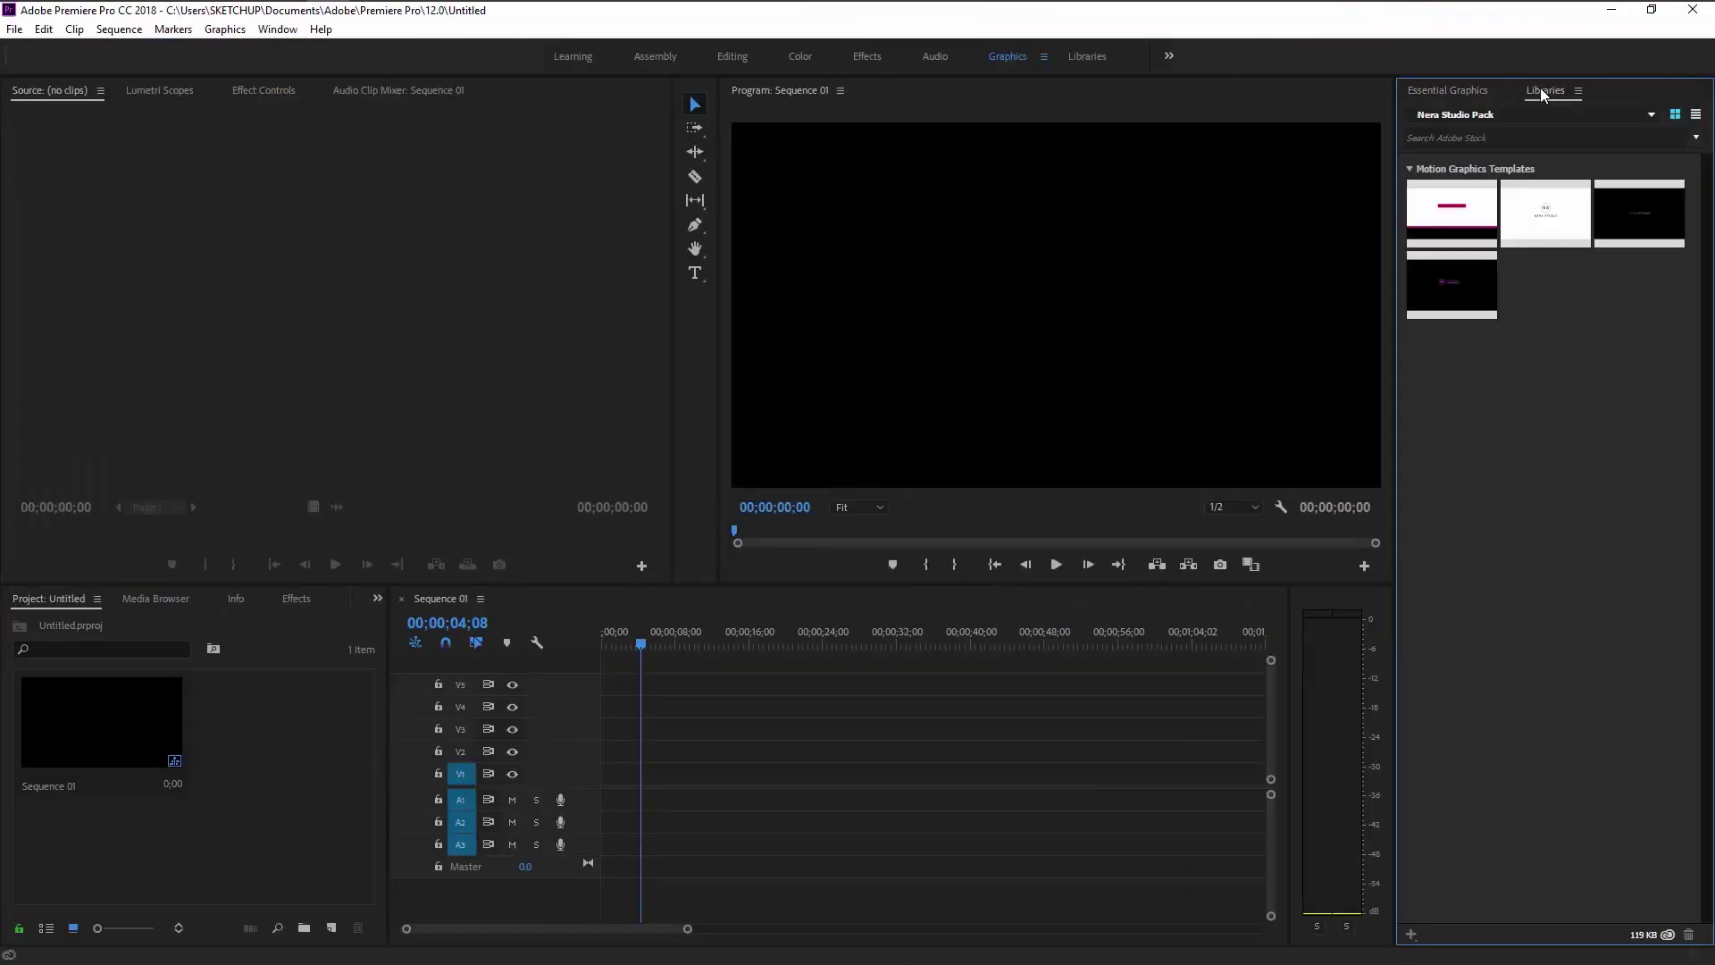
left_click_drag(1545, 215, 590, 779)
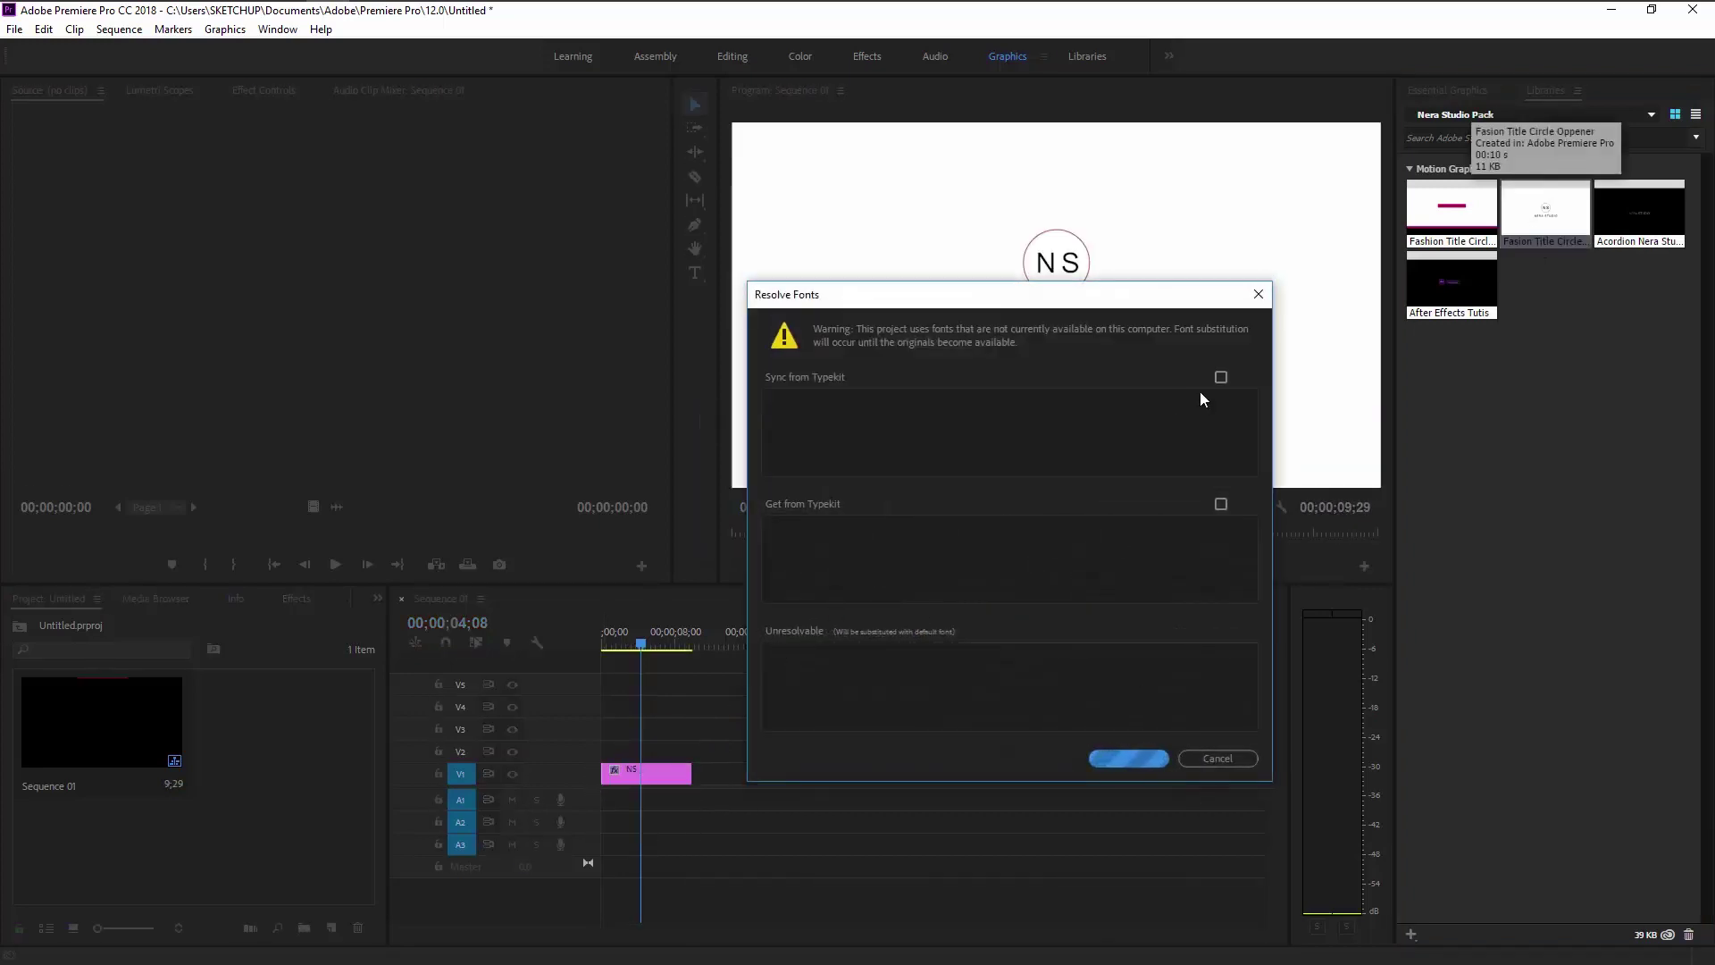
left_click(1242, 761)
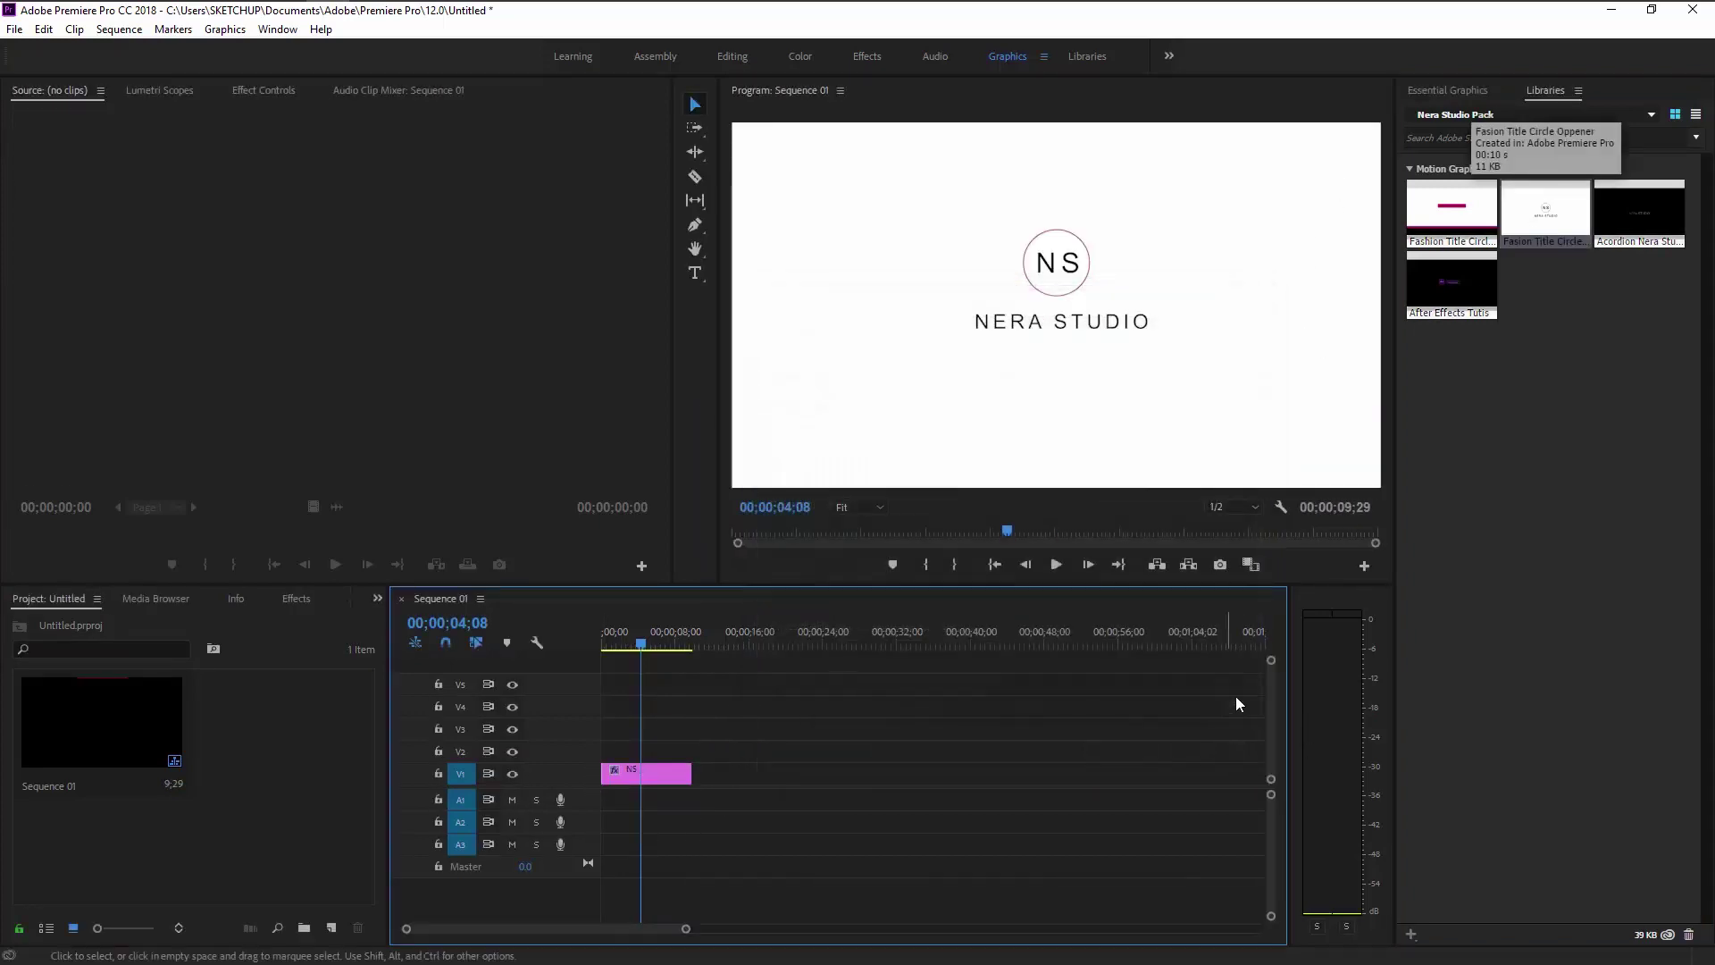
Step: Preview the NERA STUDIO title at 00;00;03;20 and select the NS title clip on V1
mouse_move(641, 644)
left_mouse_down()
mouse_move(616, 649)
mouse_move(655, 652)
left_mouse_up()
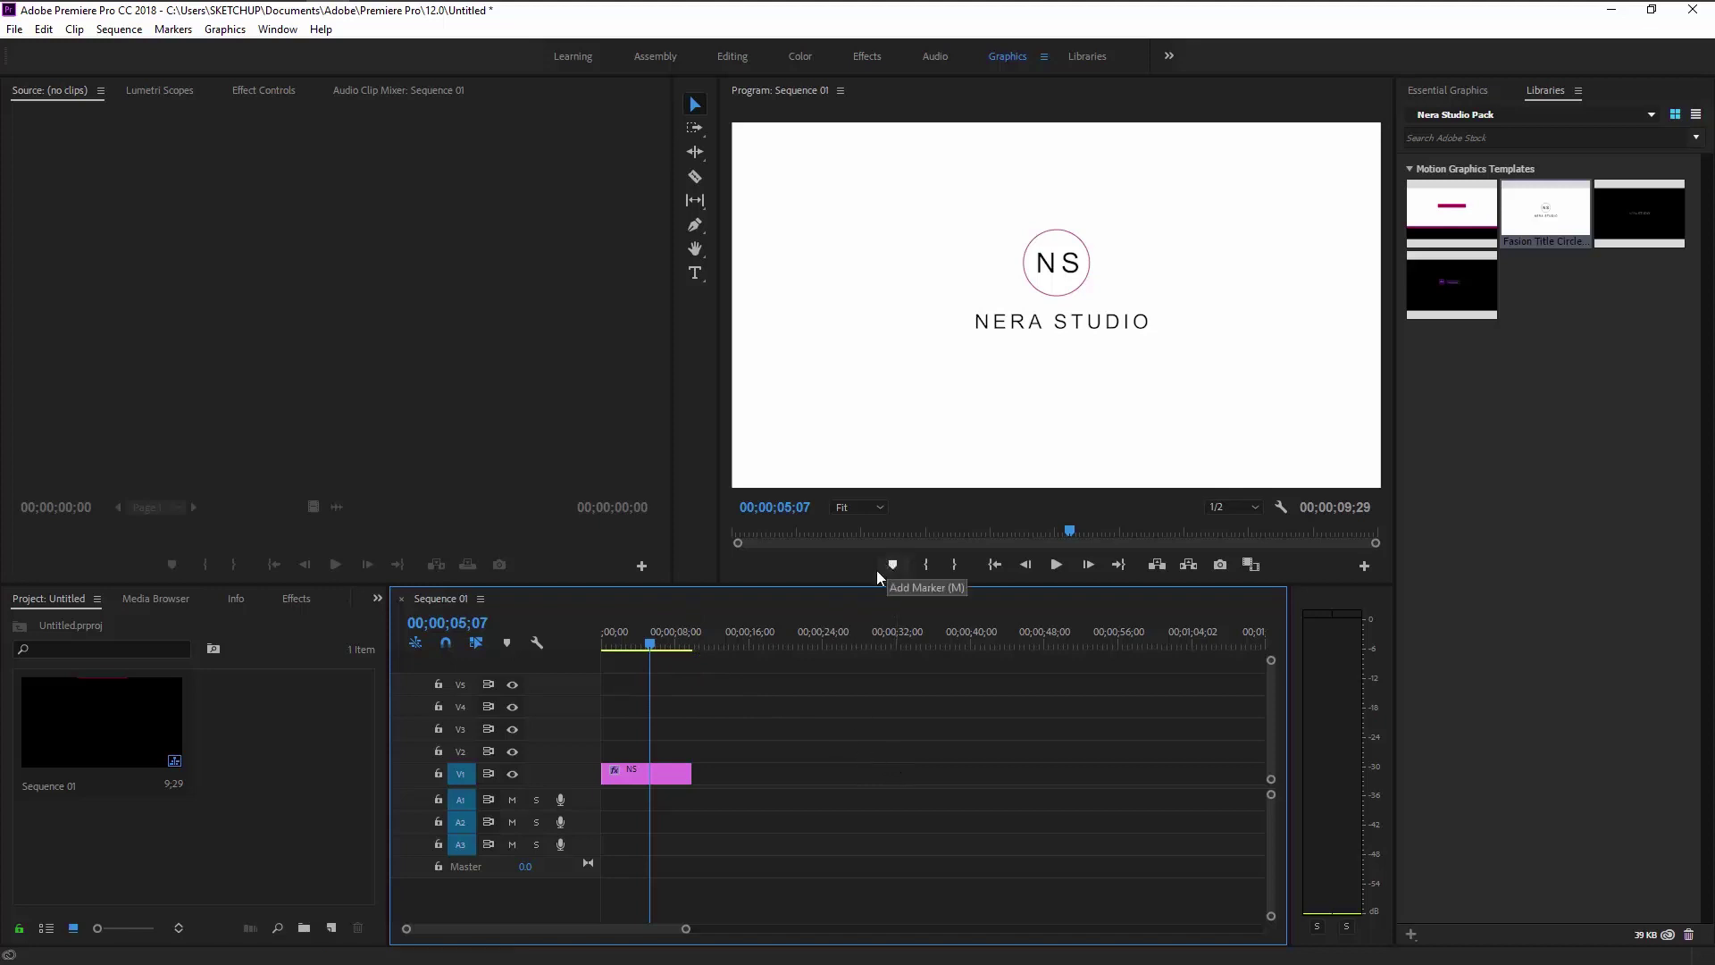
left_click(636, 656)
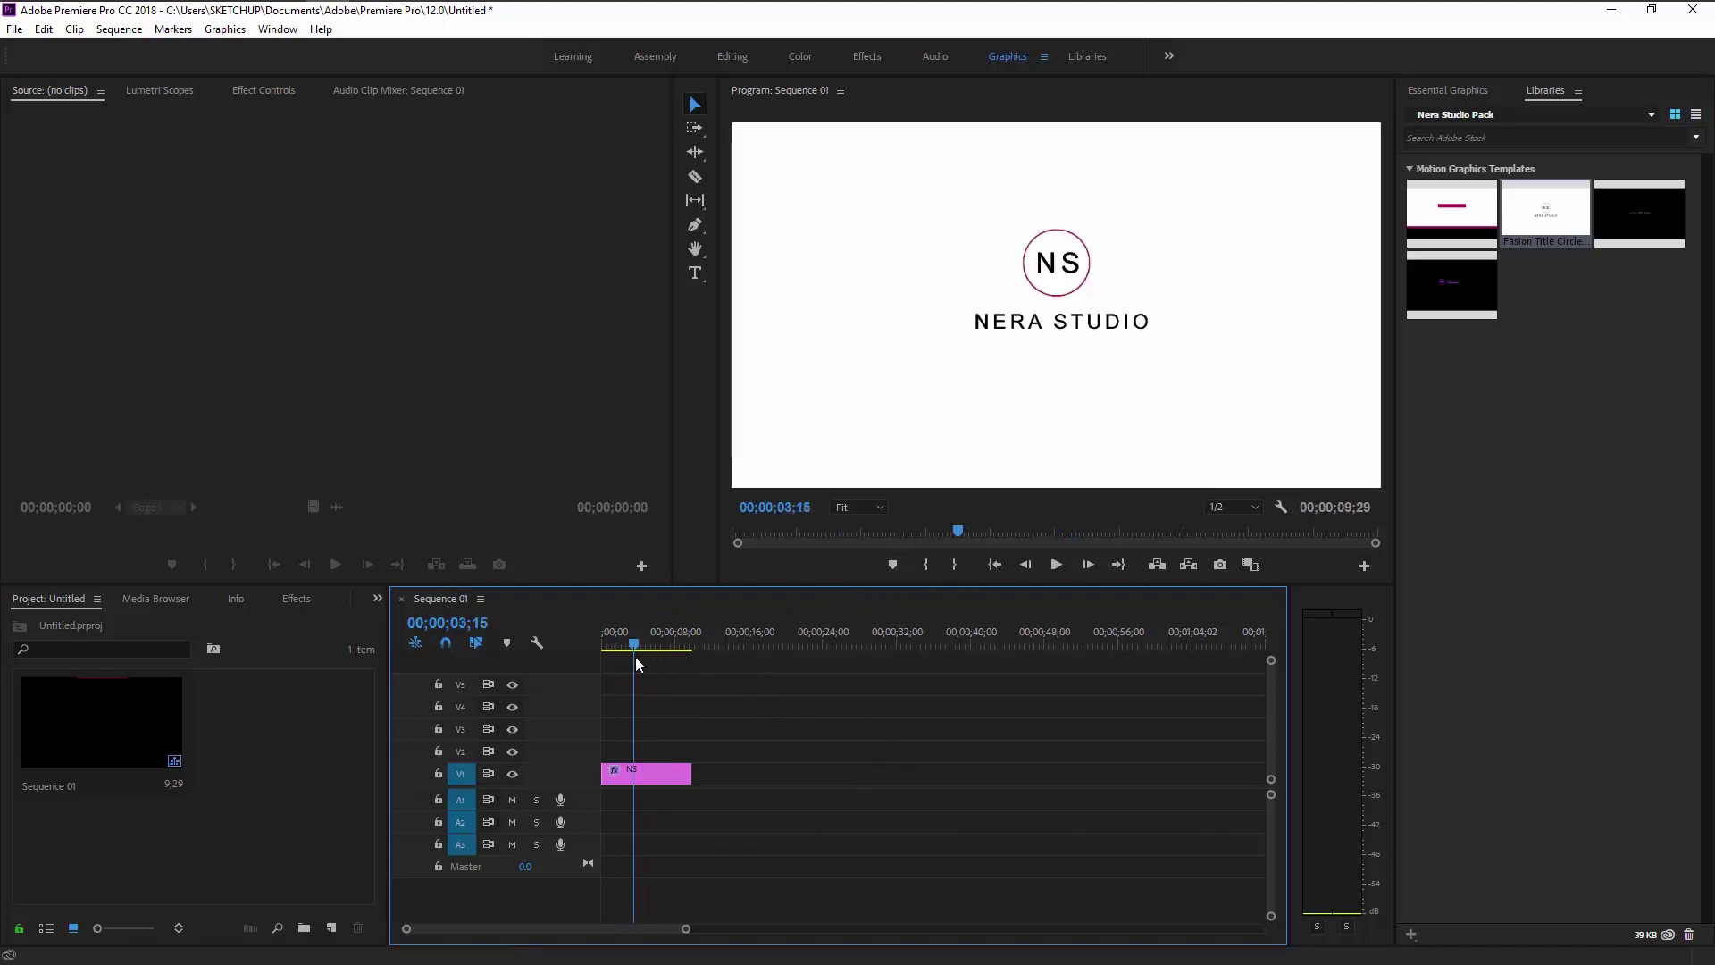
left_click(651, 766)
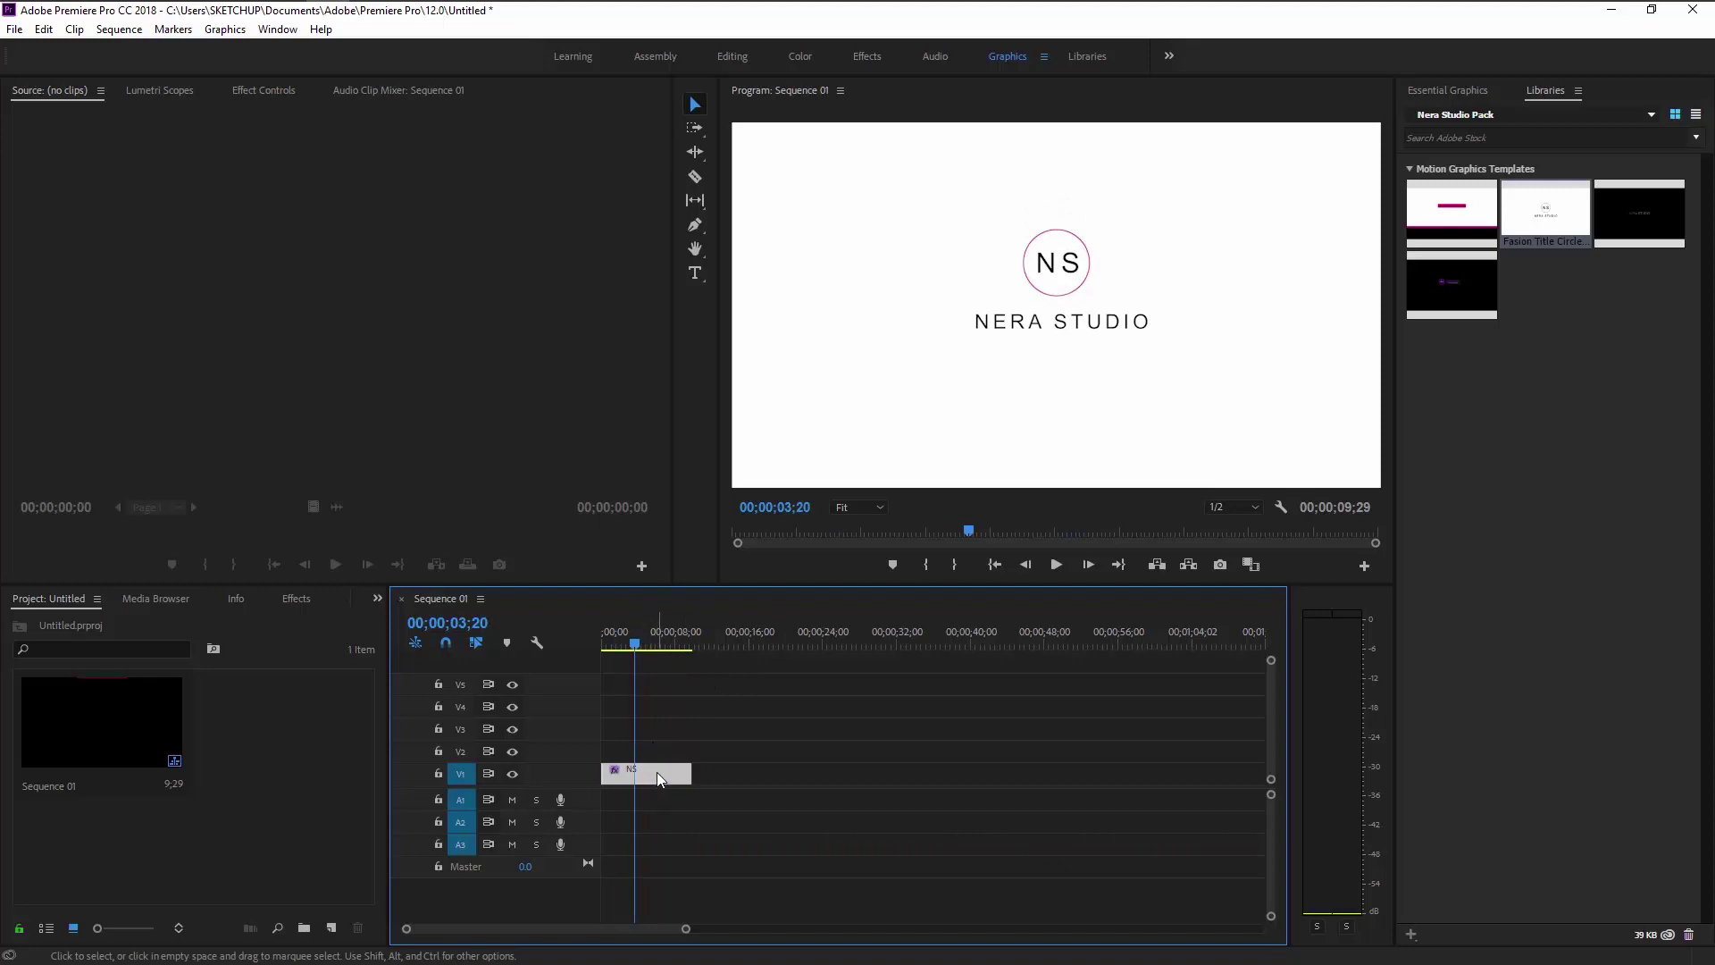
Step: Show the title's layers in Essential Graphics and select the NS text layer to see its properties
left_click(1434, 90)
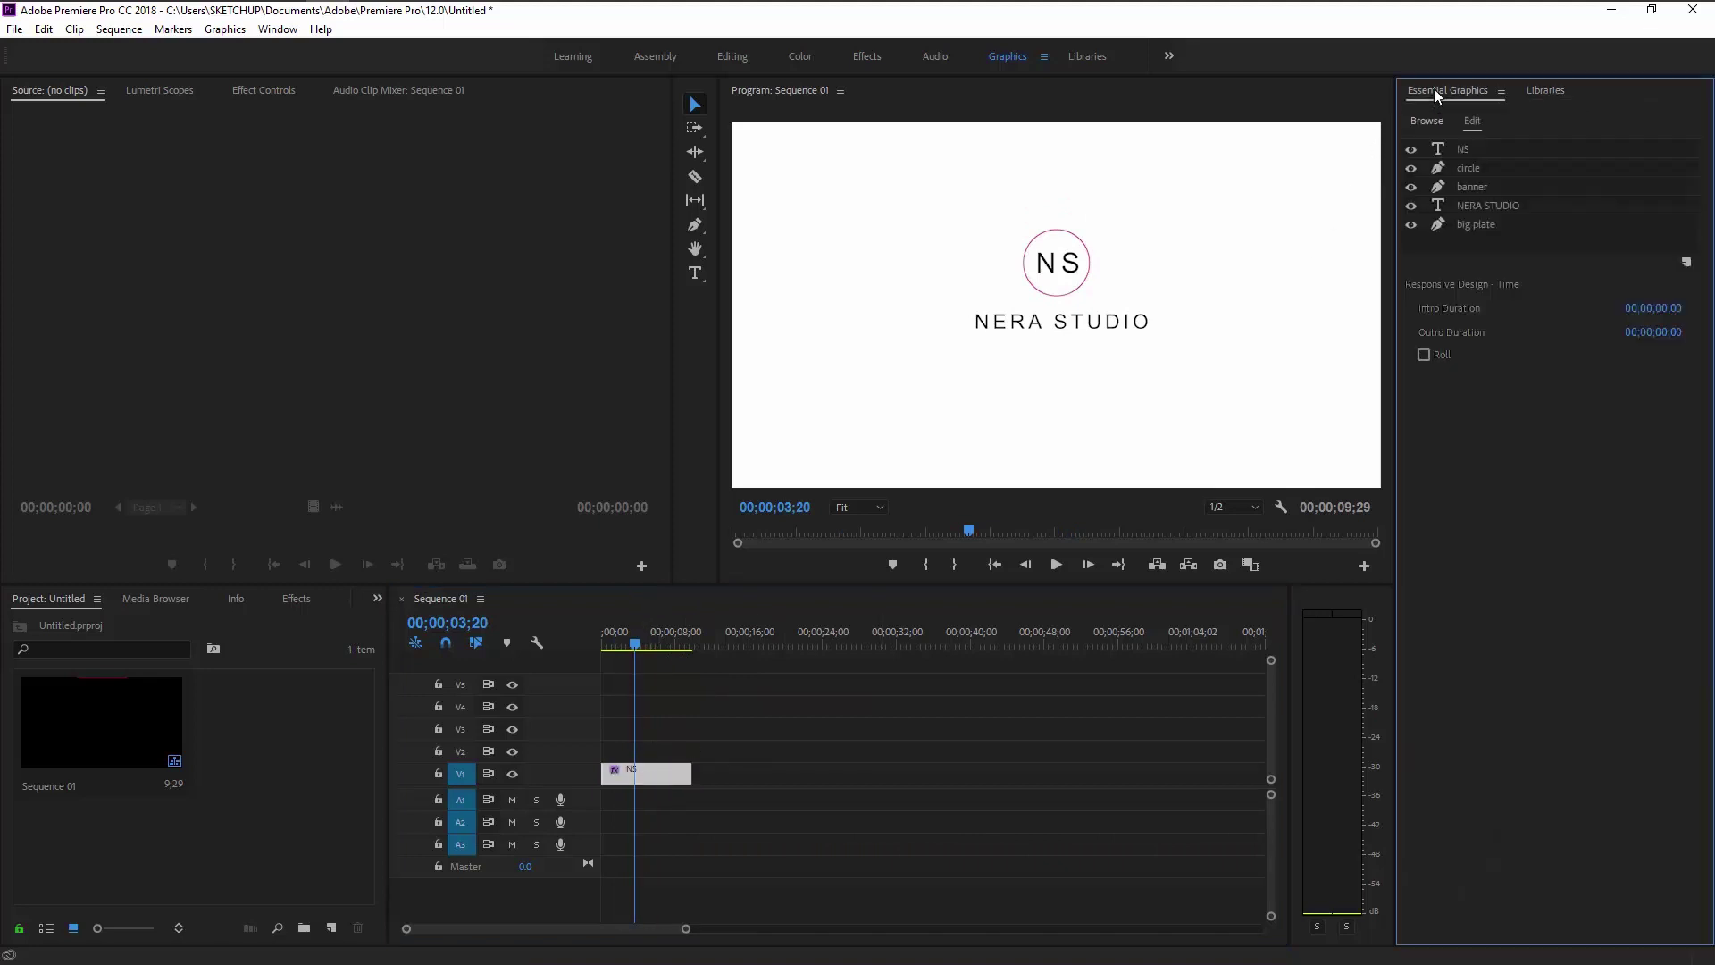
left_click(1470, 150)
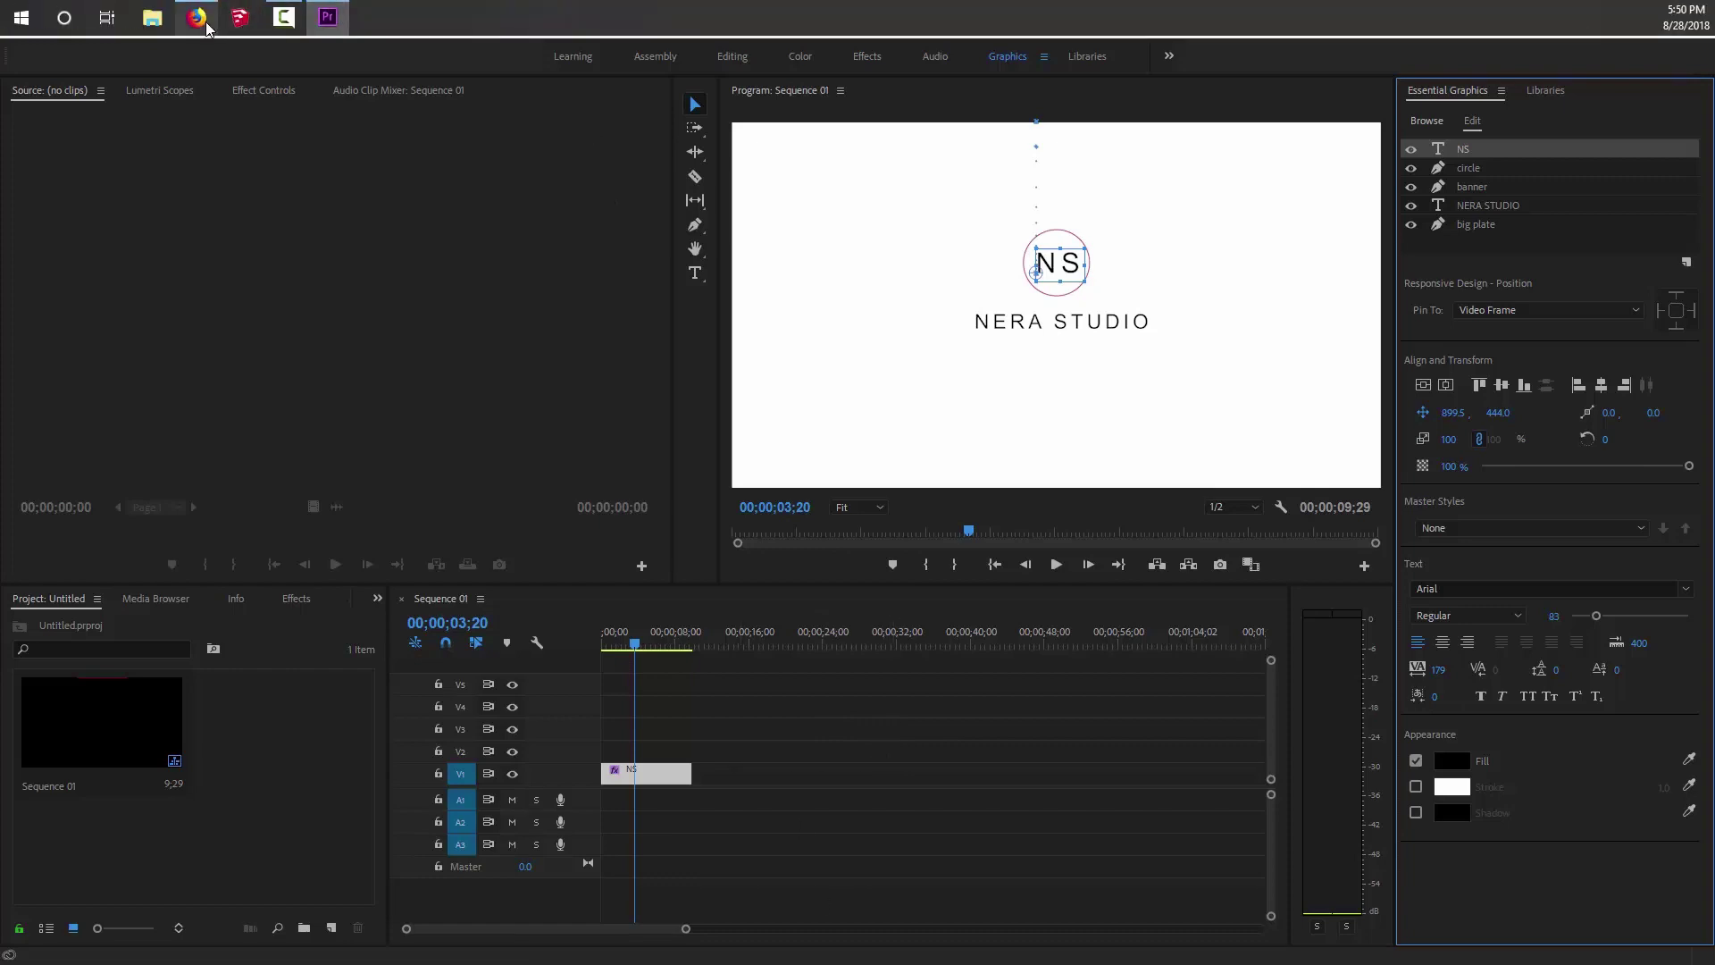
Step: Switch to Firefox and go to the Nera Studio YouTube channel's uploaded videos list
left_click(212, 17)
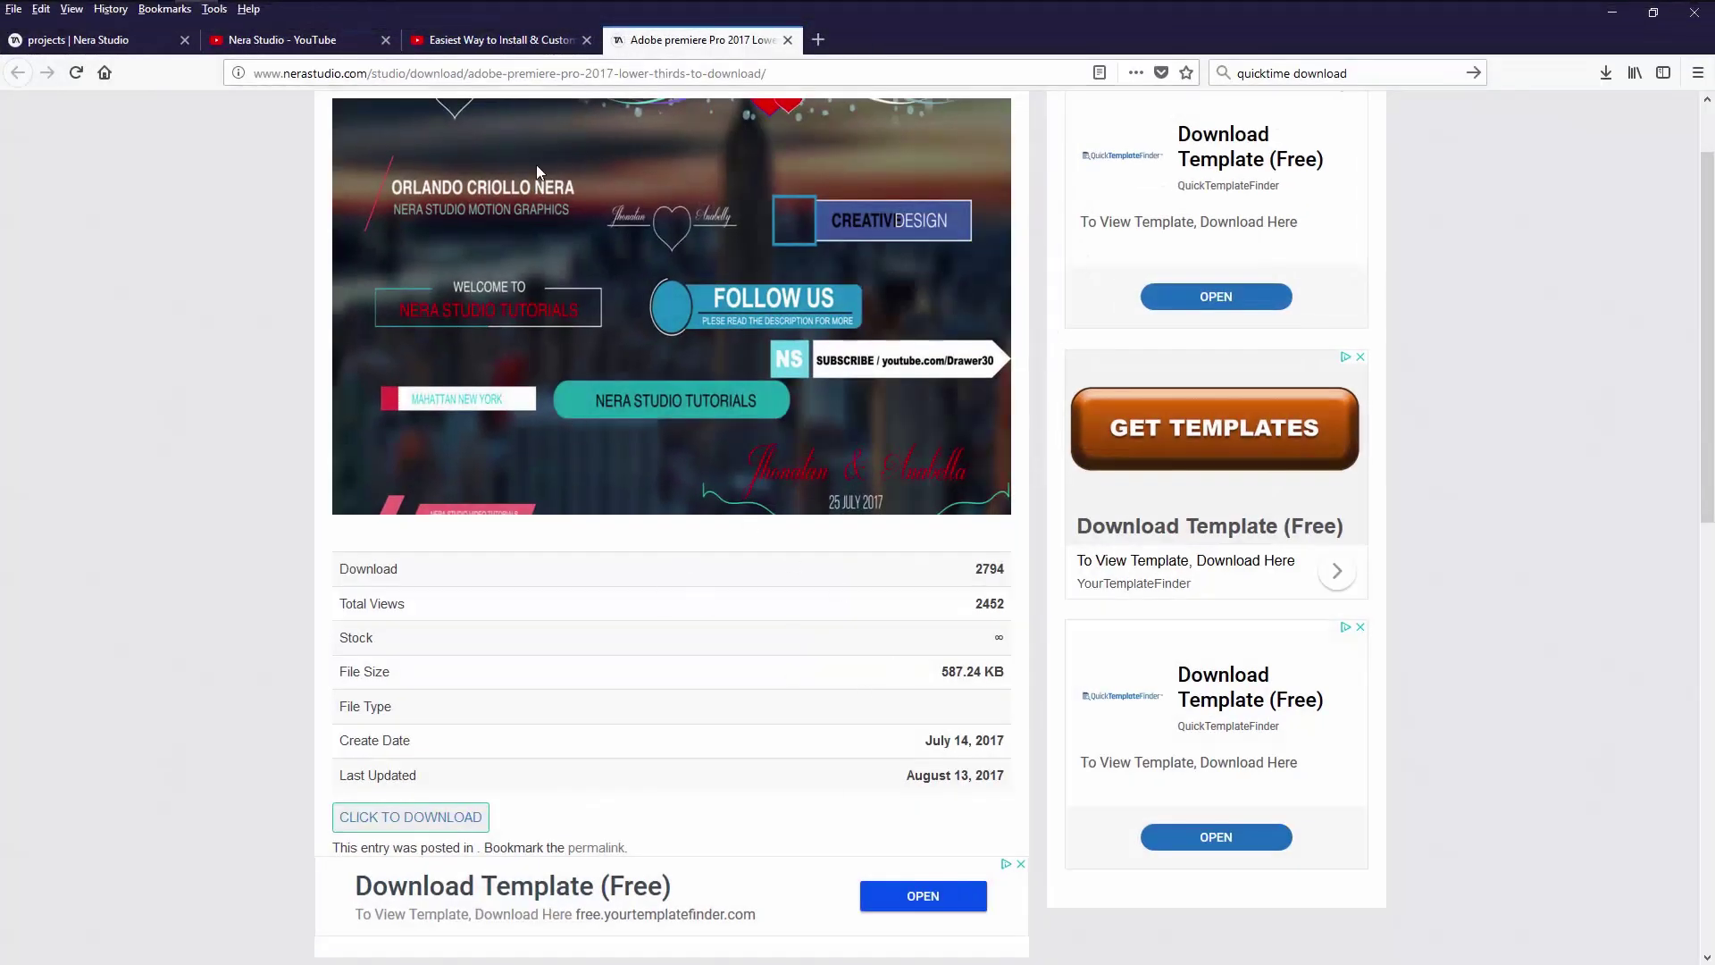
left_click(504, 42)
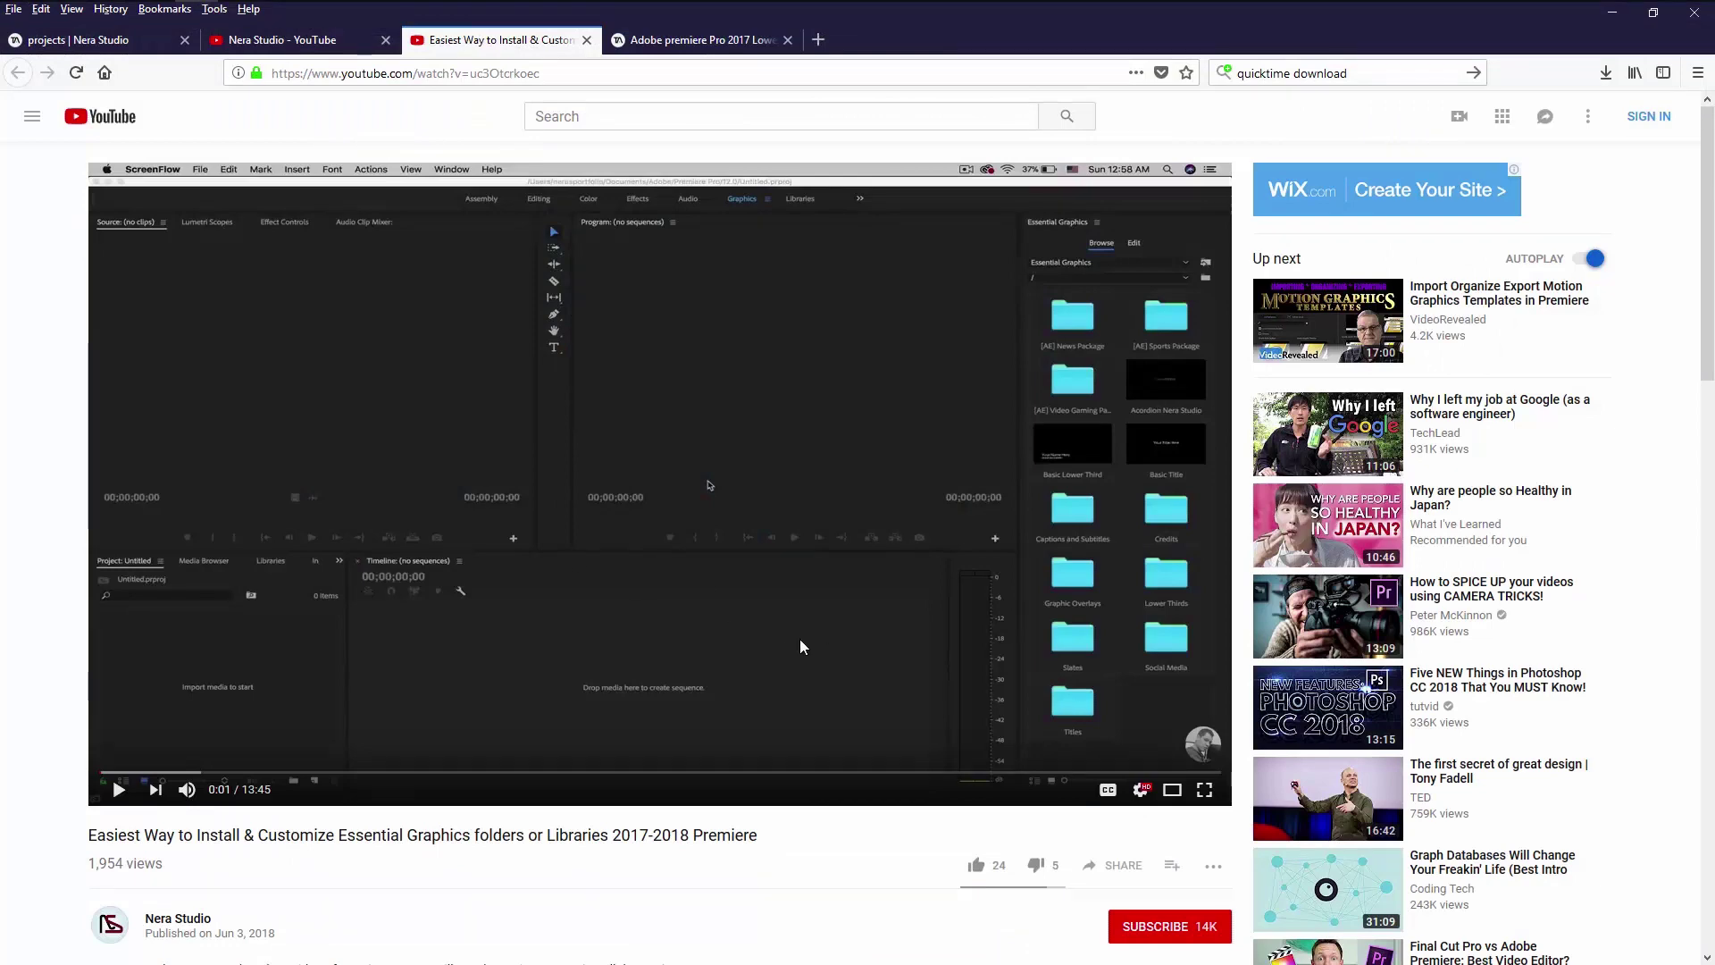
left_click(286, 39)
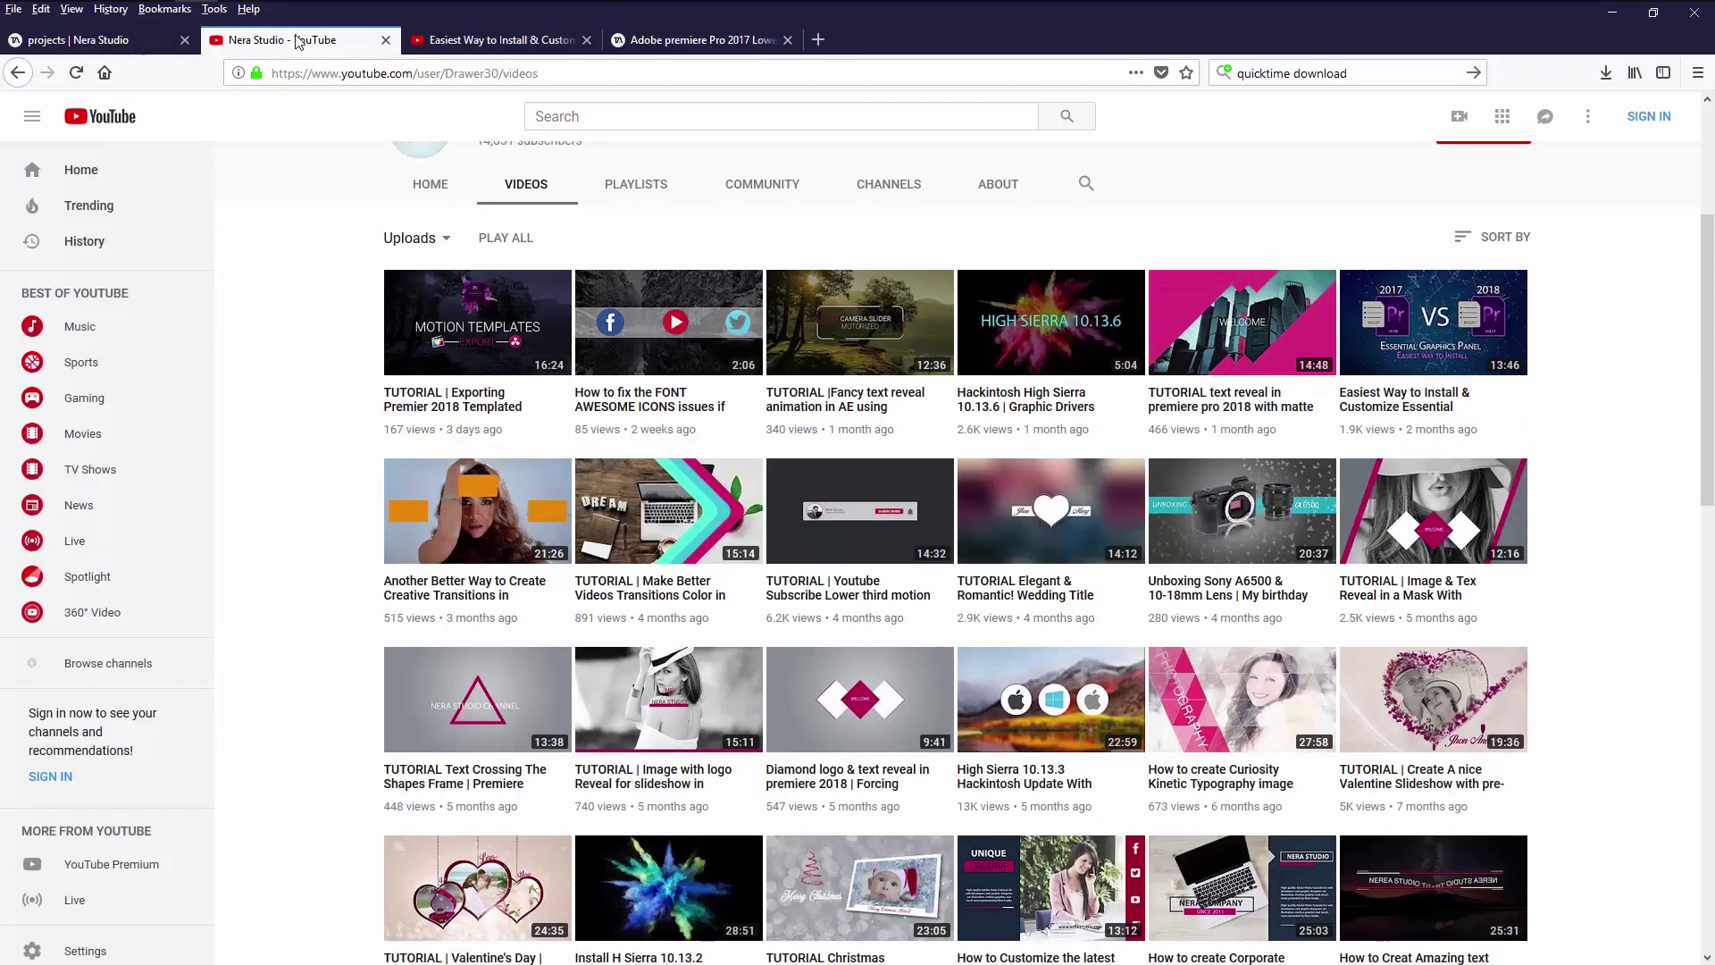